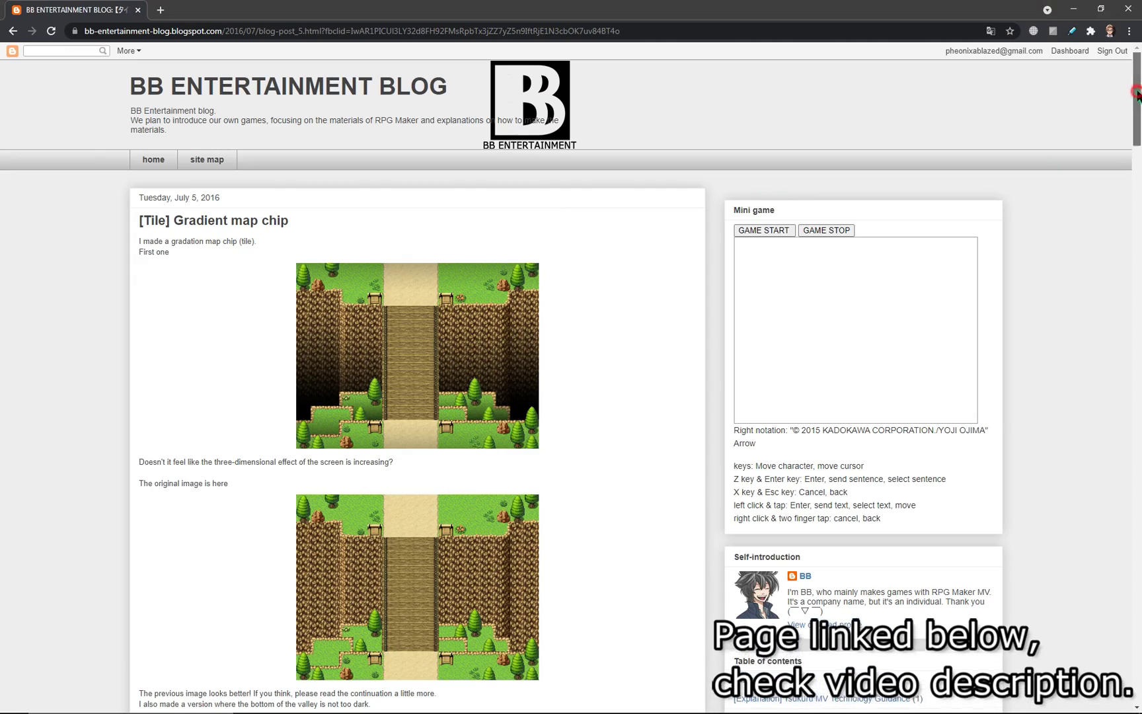
Look through the gradient map chip tile post on the BB Entertainment blog.
drag(1136, 96, 1134, 347)
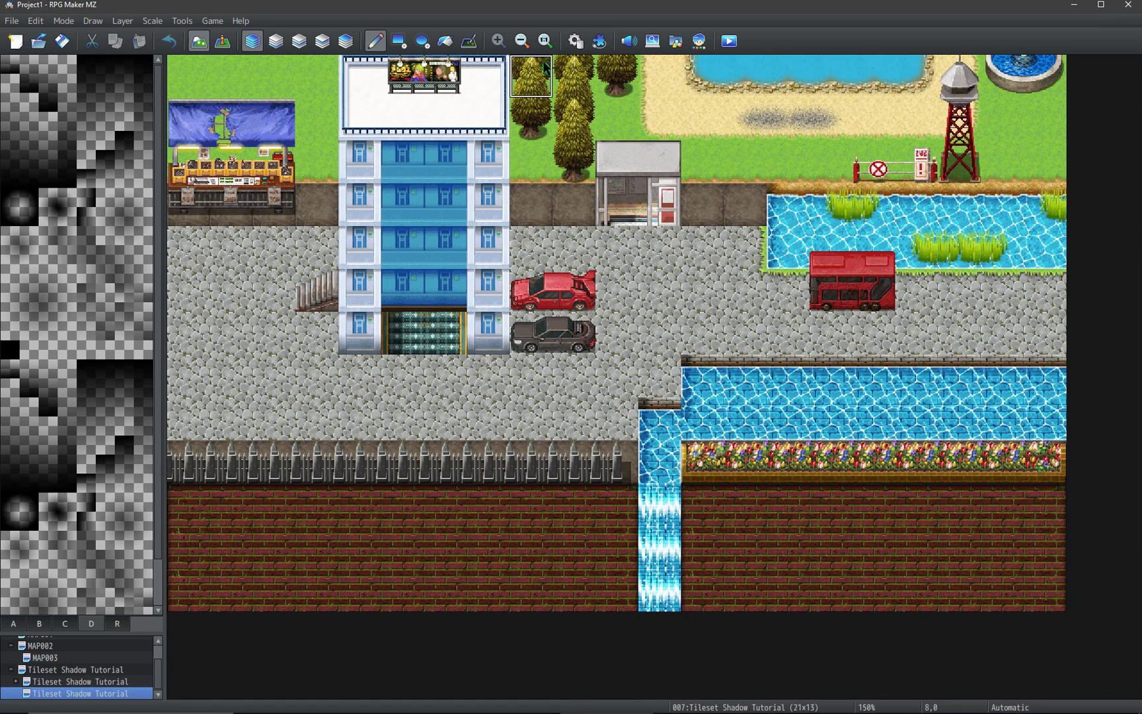
In RPG Maker MZ's database, assign the BBgradation2 image to slot D of the SF Inside tileset.
click(574, 41)
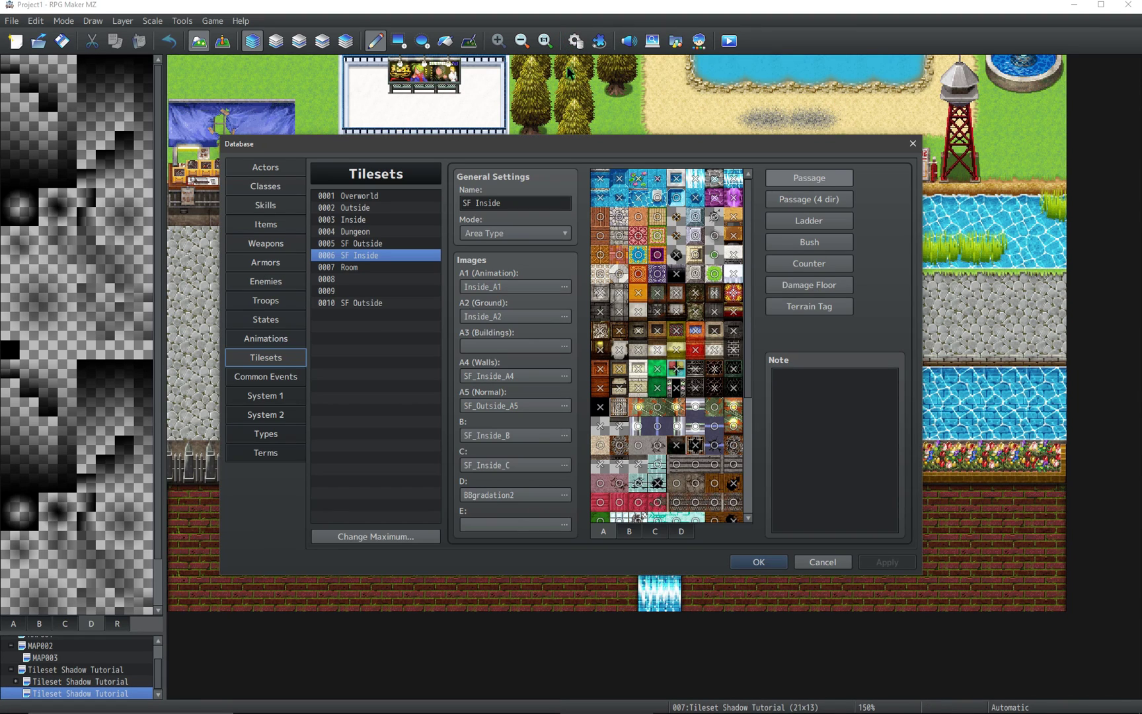
click(529, 494)
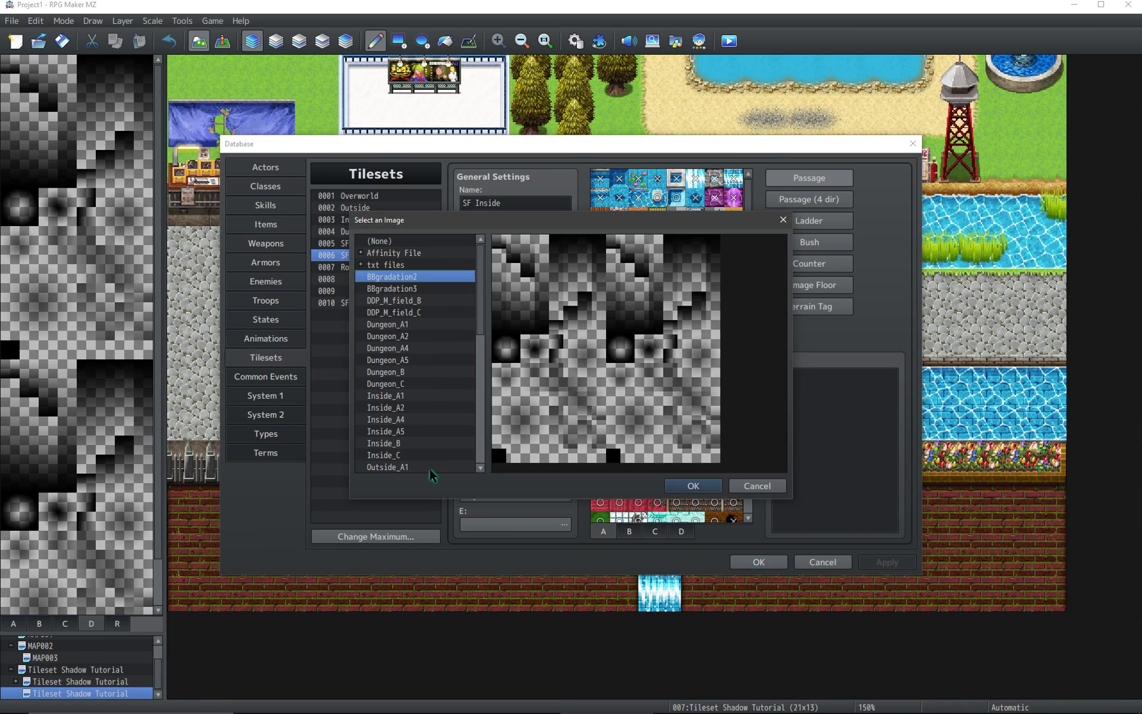
double_click(424, 277)
click(676, 527)
scroll(637, 374, down, 3)
scroll(695, 350, up, 3)
click(758, 562)
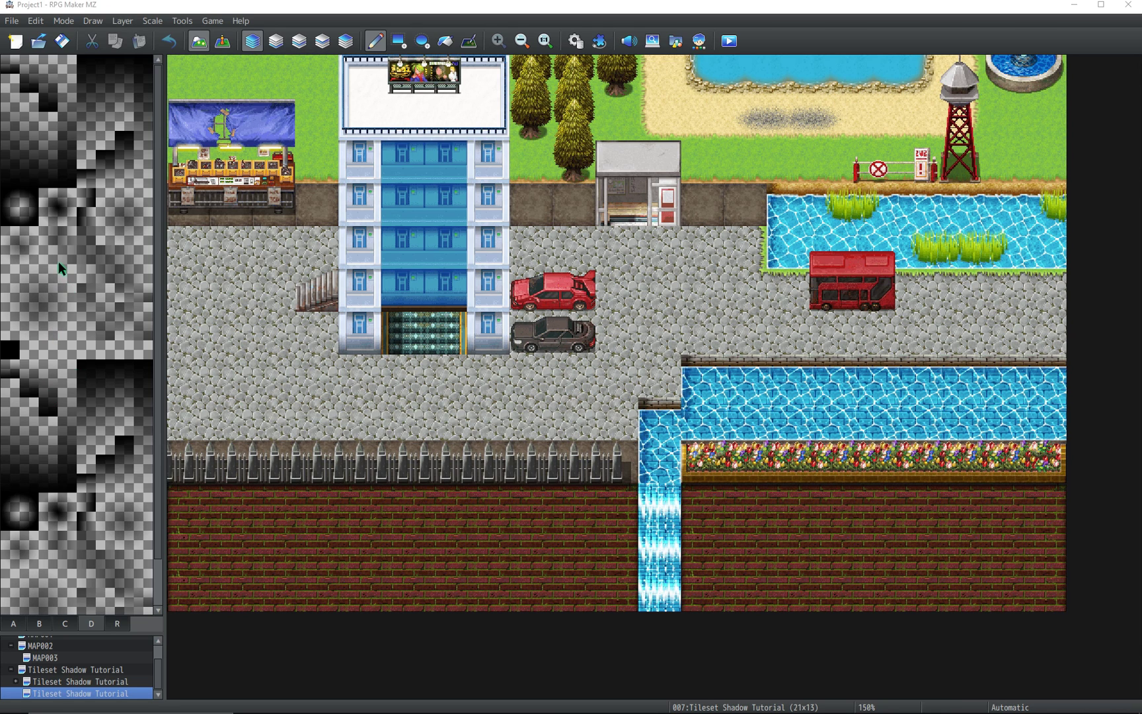
On Layer 2, fill the stone pavement and railing rows west of the waterfall with the three-tile-high gradient that darkens downward, using the Rectangle tool.
click(66, 64)
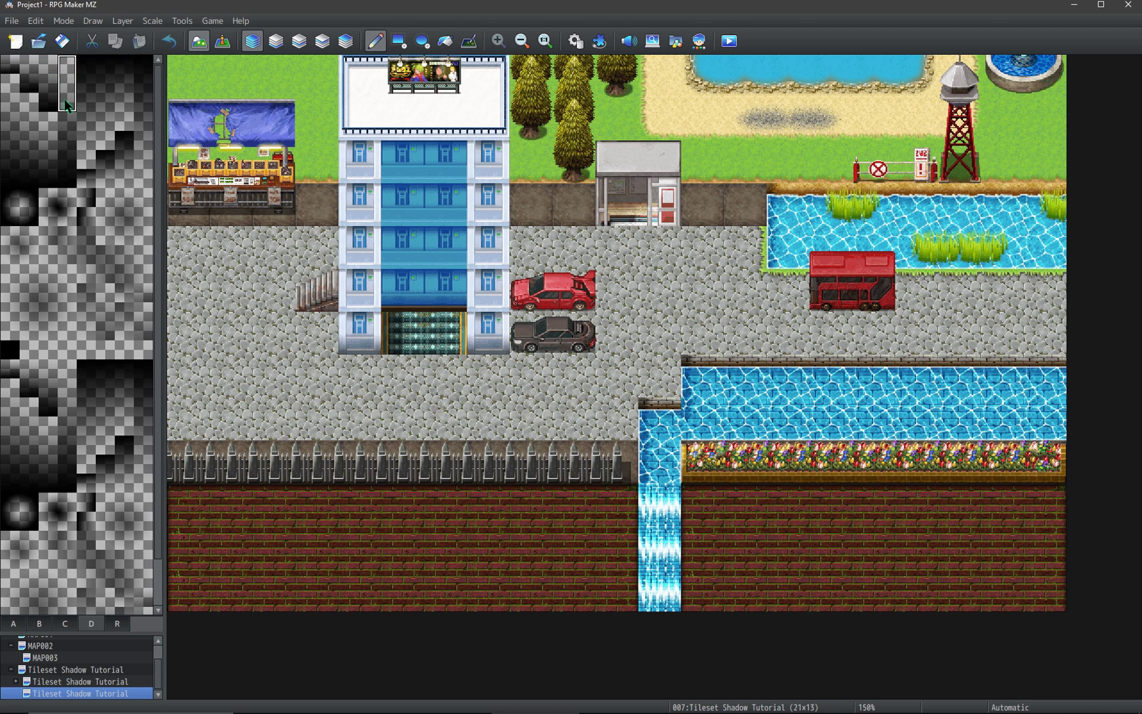
key(1)
key(2)
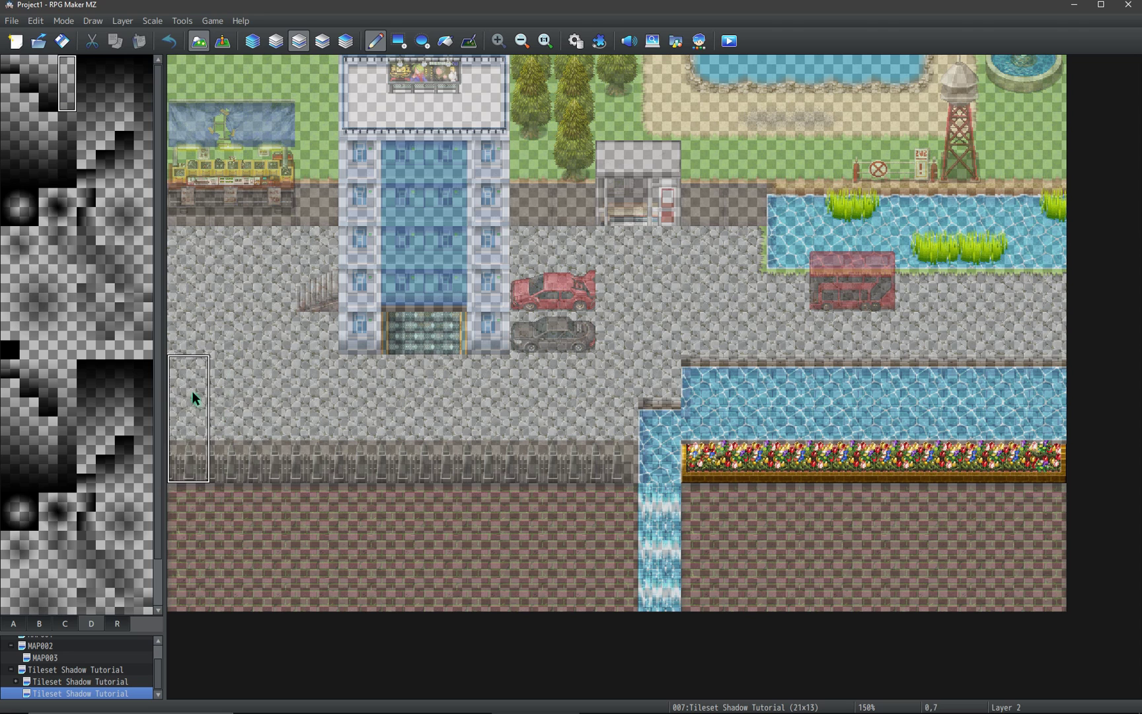
click(399, 41)
mouse_move(193, 390)
mouse_down()
mouse_move(398, 418)
mouse_move(599, 411)
mouse_up()
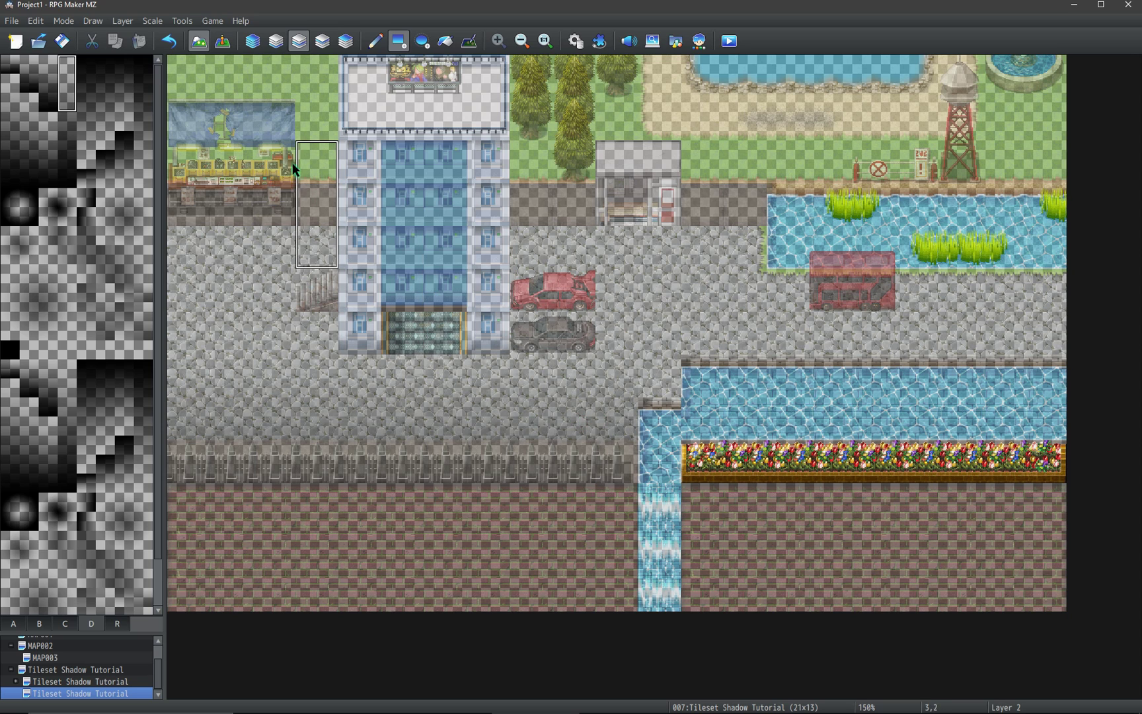
Shade the grass areas along the north of the map, on both sides of the tall building, with the same three-tile gradient.
drag(189, 80, 252, 115)
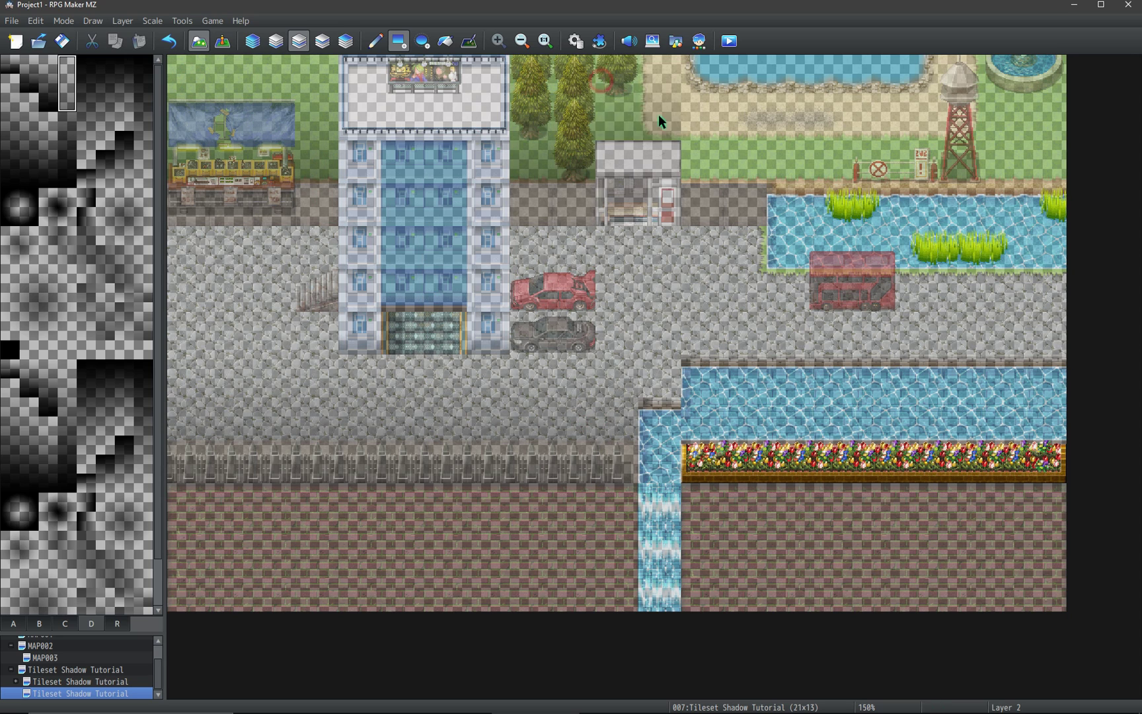
click(686, 78)
drag(685, 77, 1038, 154)
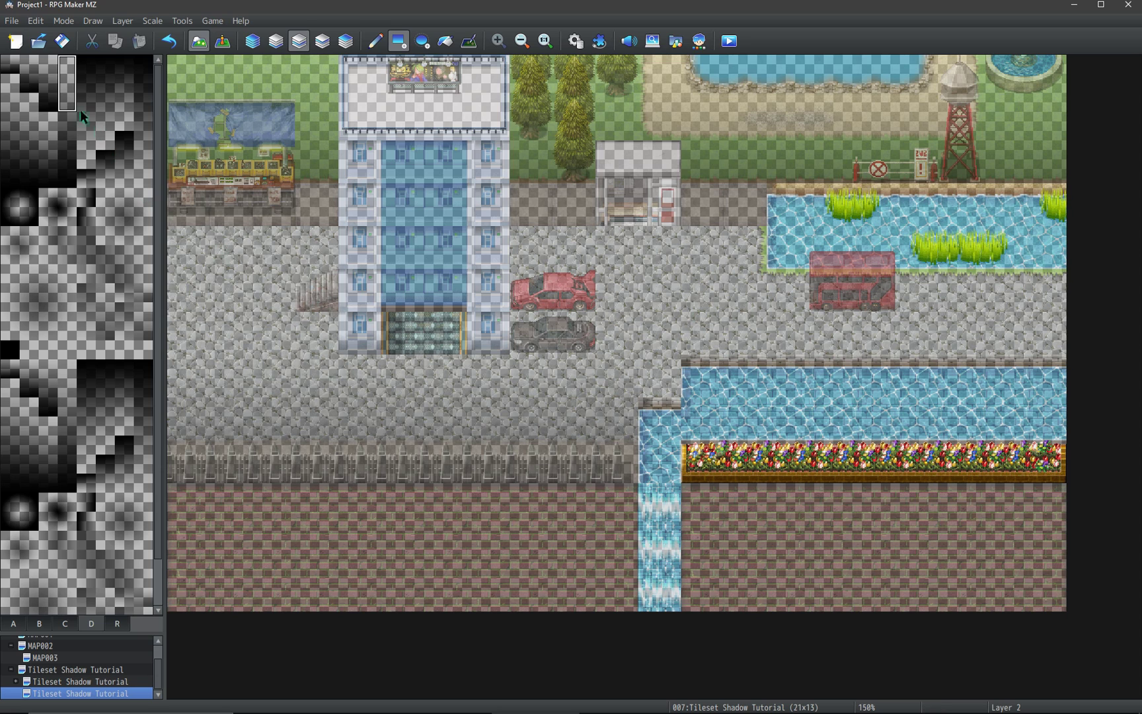
click(33, 66)
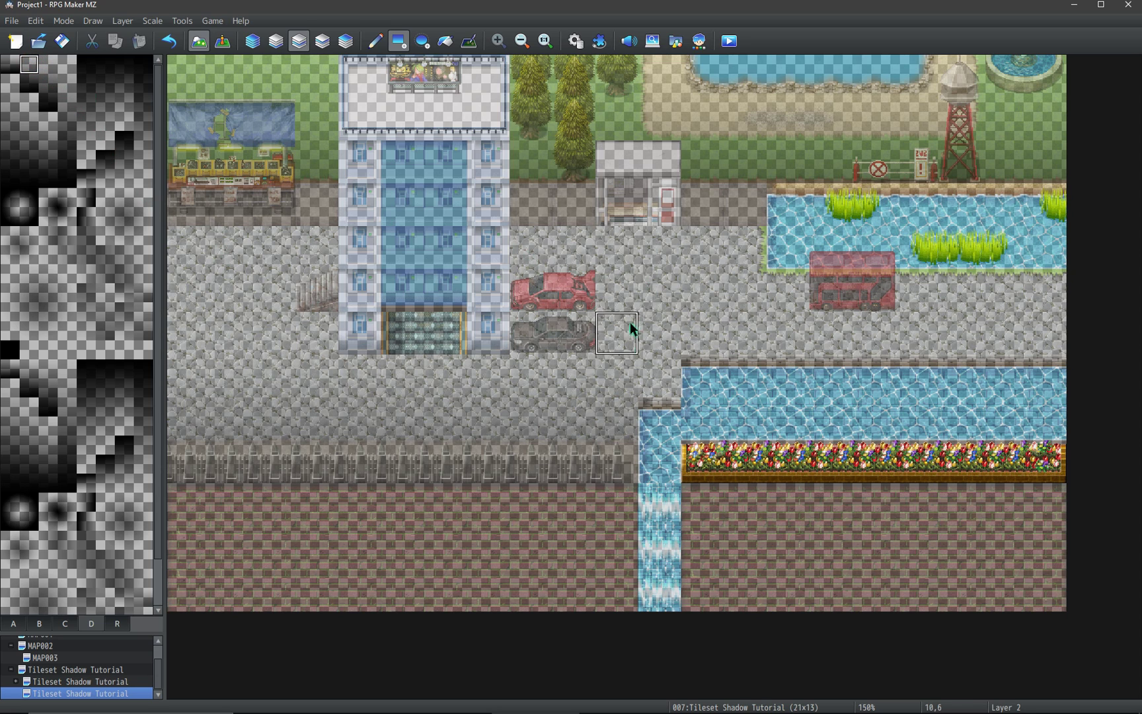
click(649, 372)
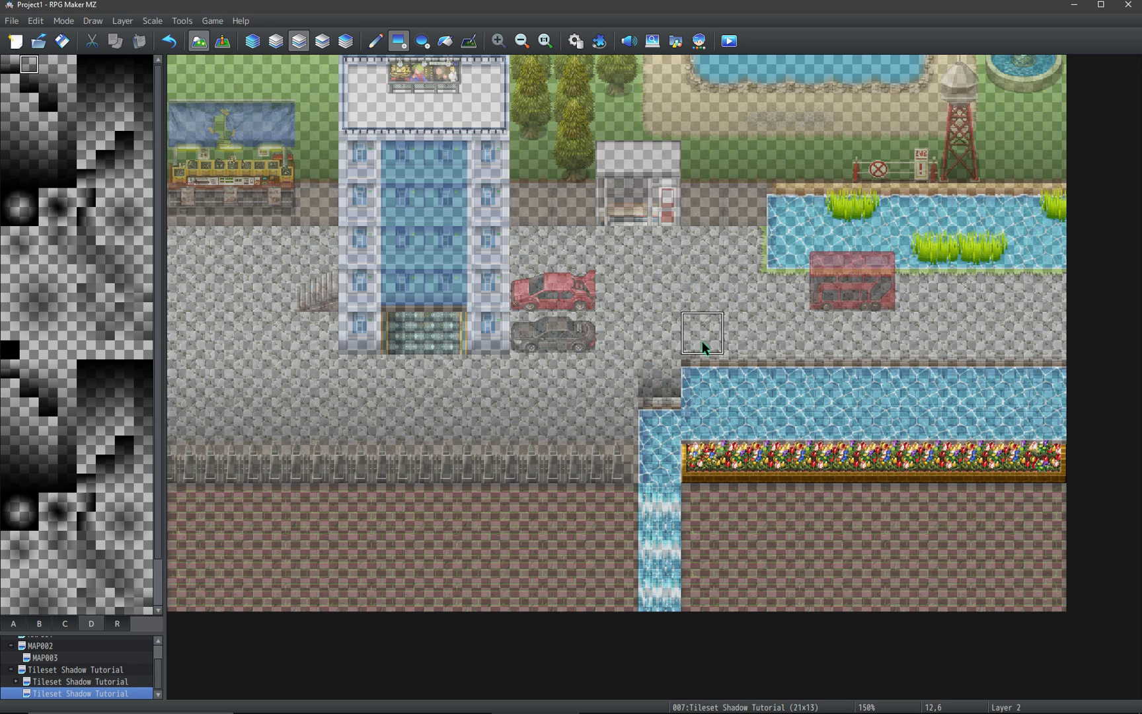
key(1)
key(0)
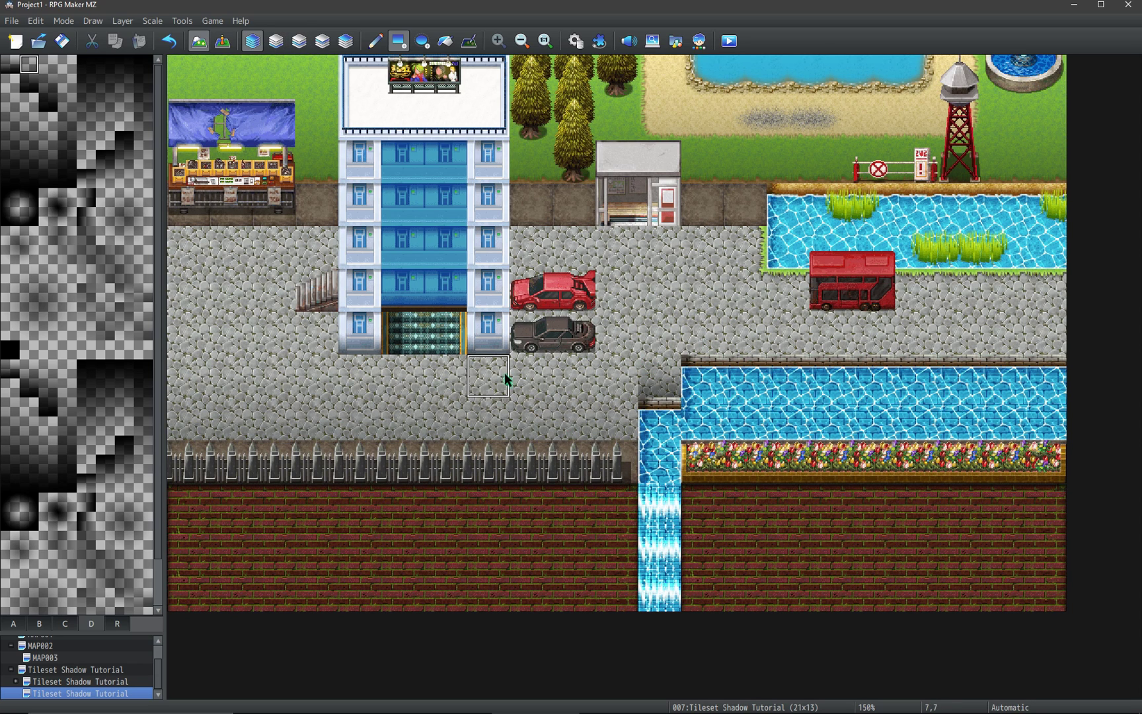
key(ctrl+z)
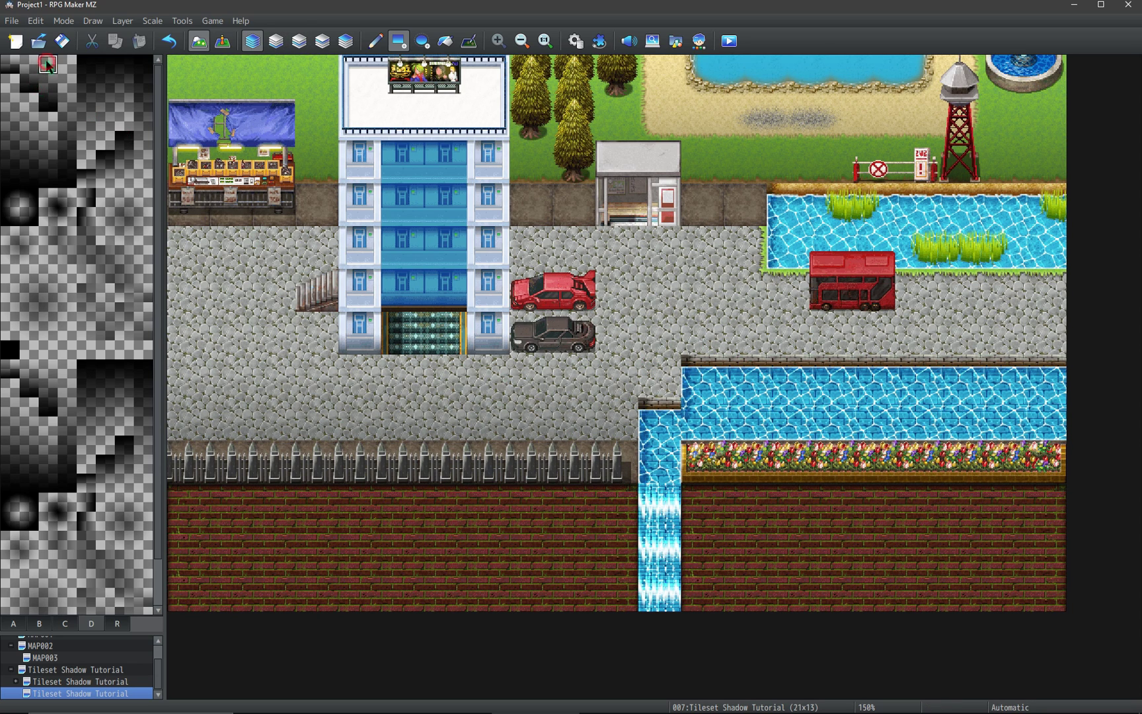
On Layer 2, shade the pavement row along the north edge of the lower canal with a single downward-darkening gradient tile.
key(1)
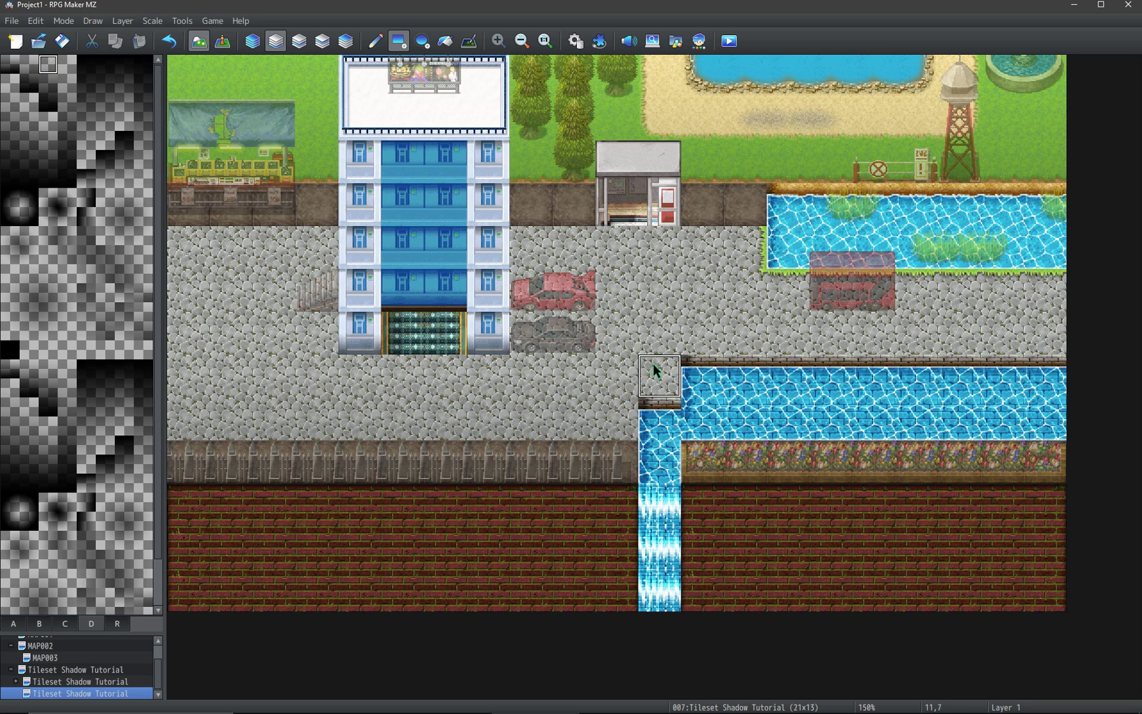
key(2)
drag(696, 333, 1005, 347)
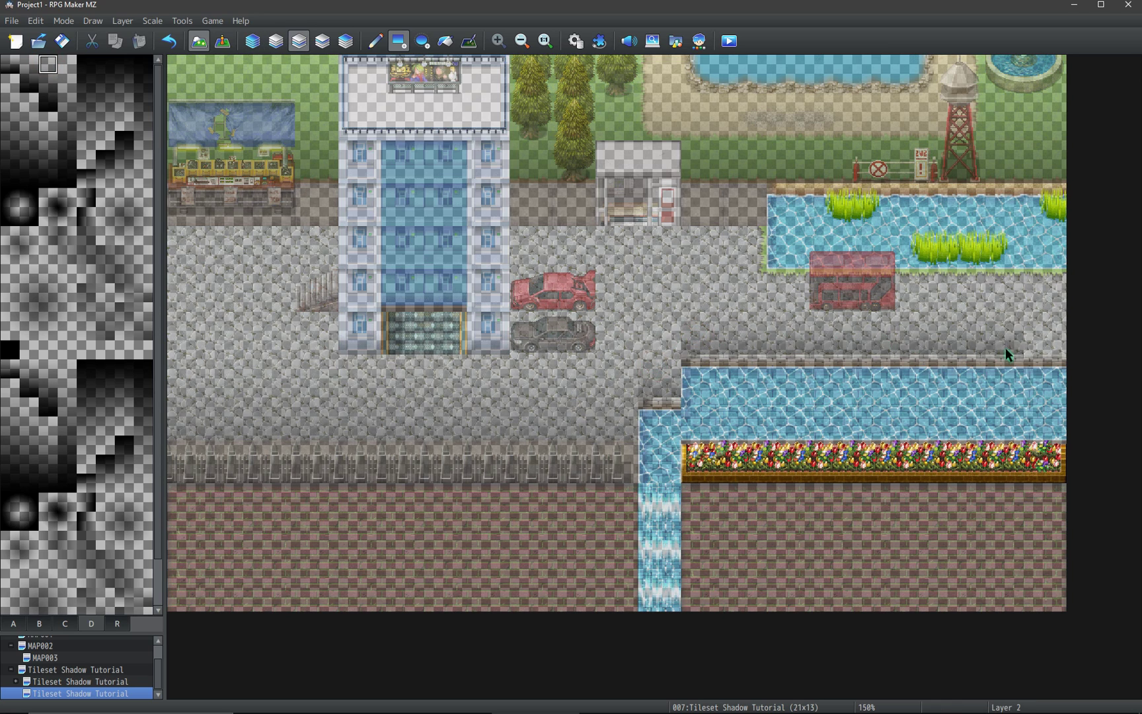
Fill the two pavement rows beneath the brown wall, on both sides of the building, with the two-tile-high shadow, and check the combined layers.
click(125, 185)
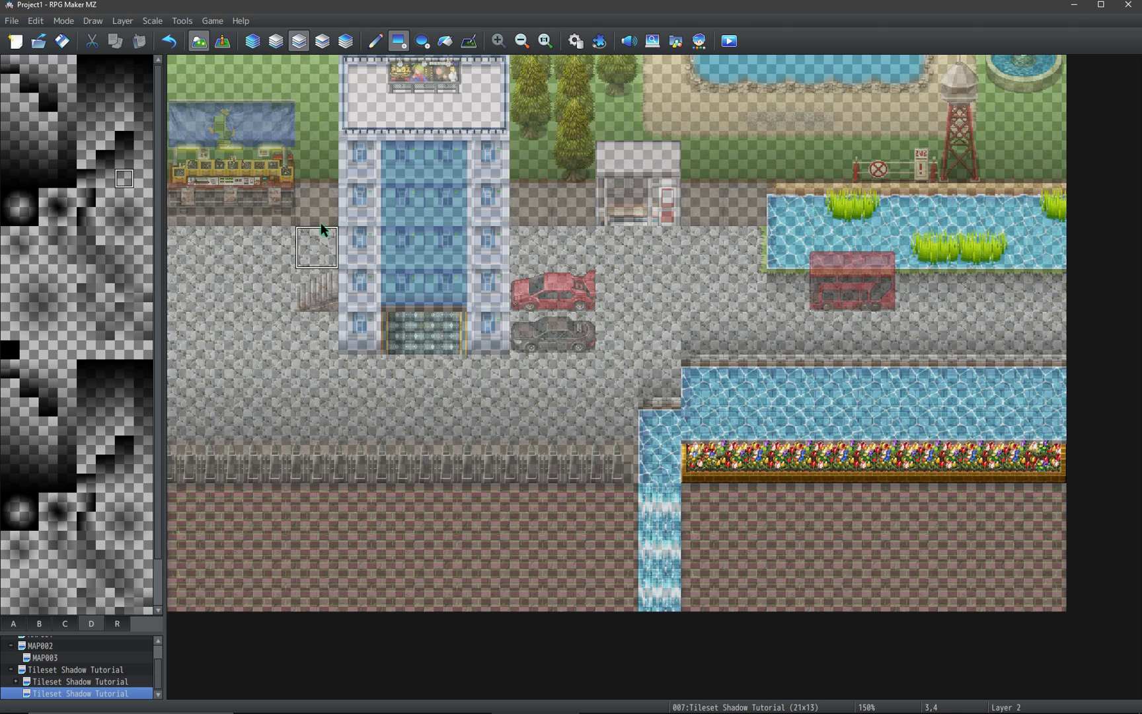
click(86, 160)
mouse_move(187, 251)
mouse_down()
mouse_move(241, 284)
mouse_move(352, 290)
mouse_up()
click(544, 249)
mouse_move(547, 247)
mouse_down()
mouse_move(643, 283)
mouse_move(727, 286)
mouse_up()
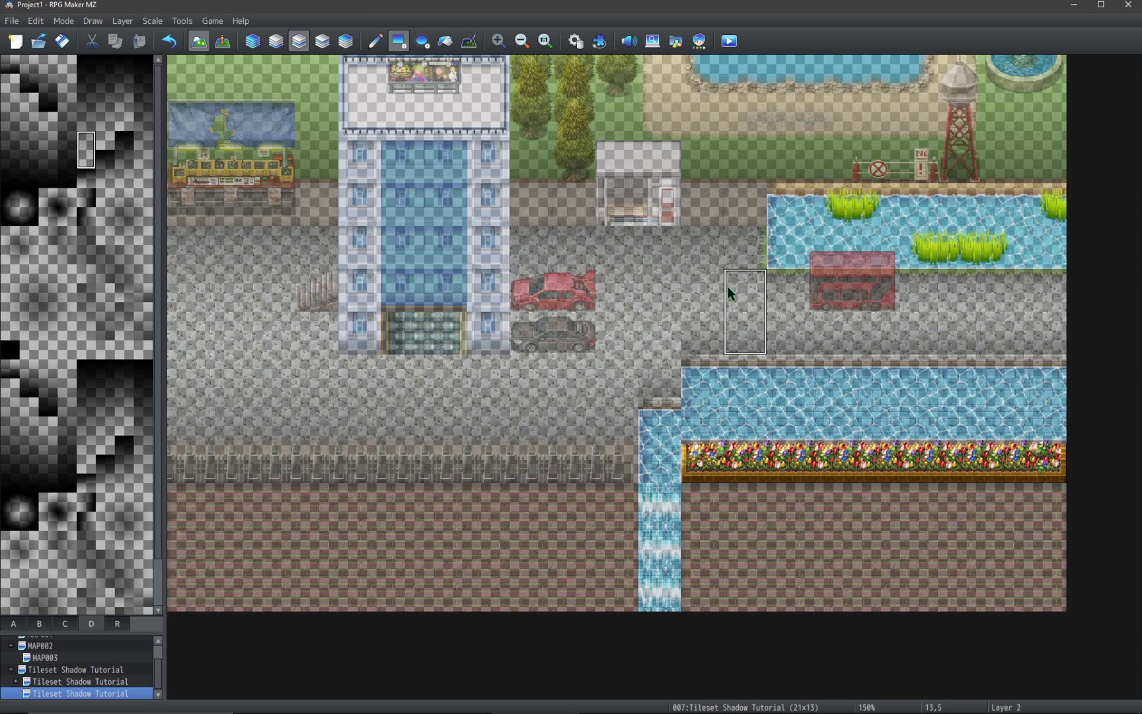
key(1)
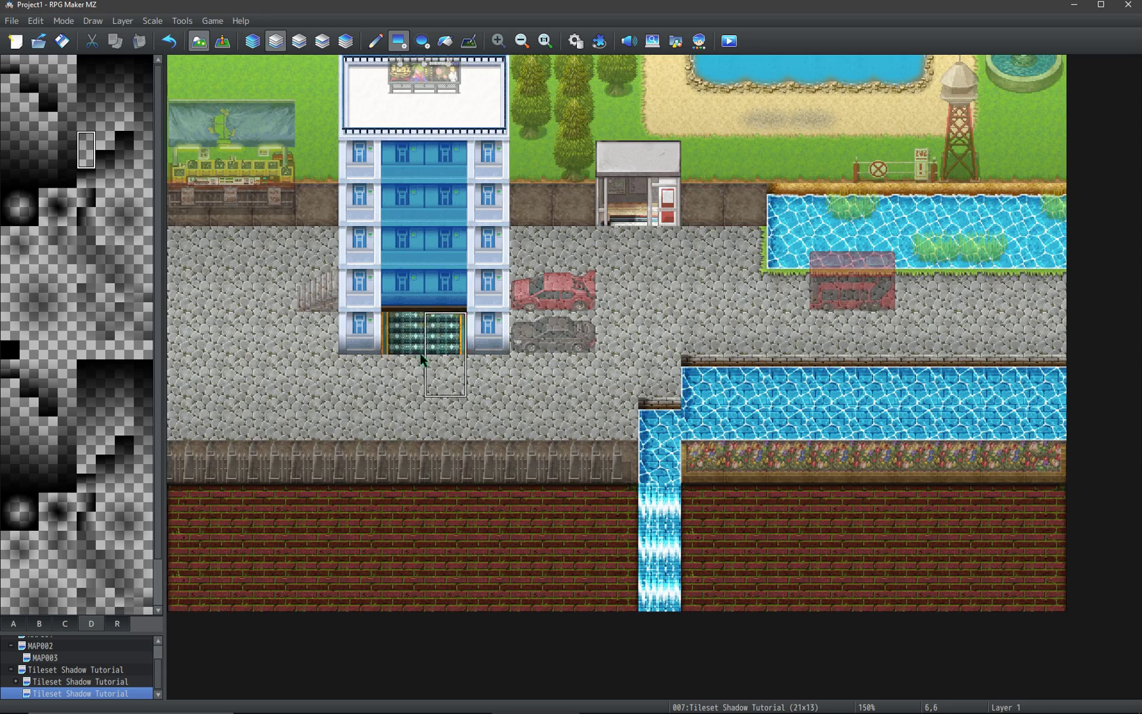
key(0)
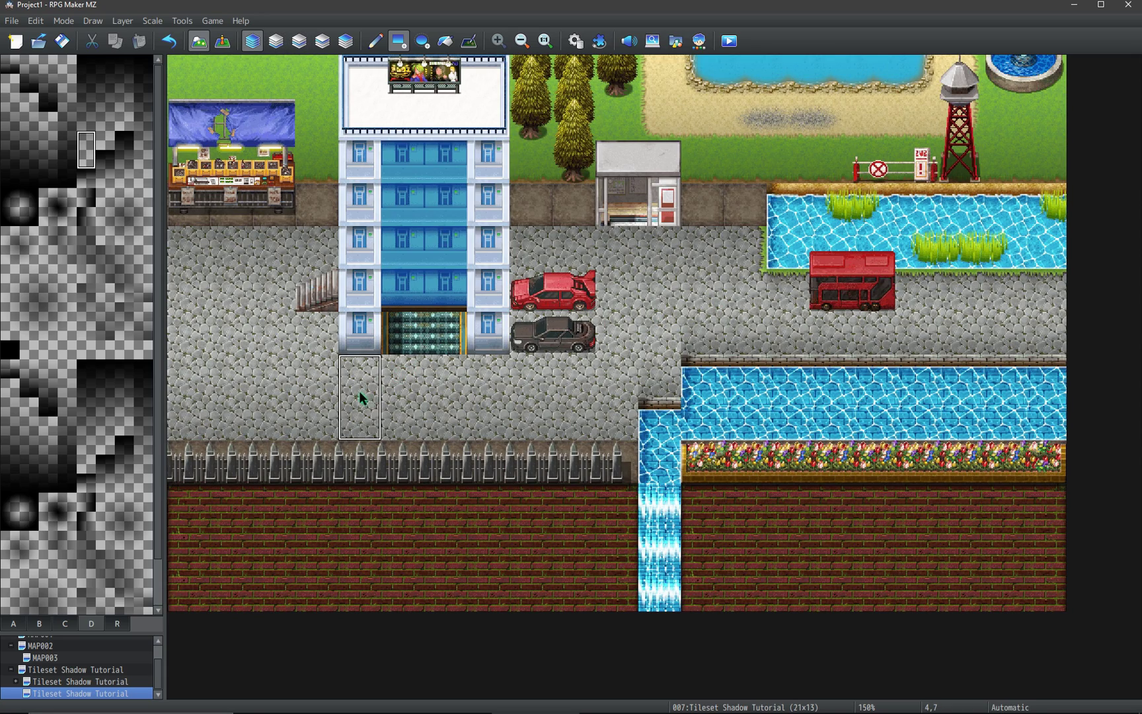
key(1)
key(2)
click(105, 193)
click(319, 321)
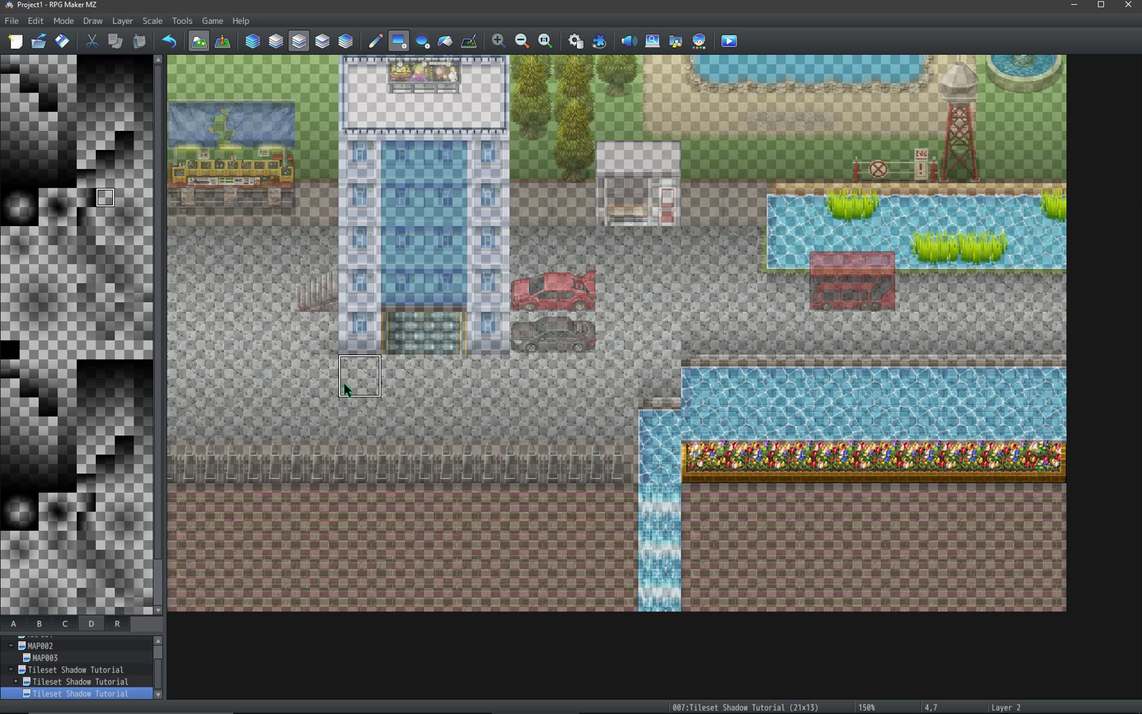
key(F8)
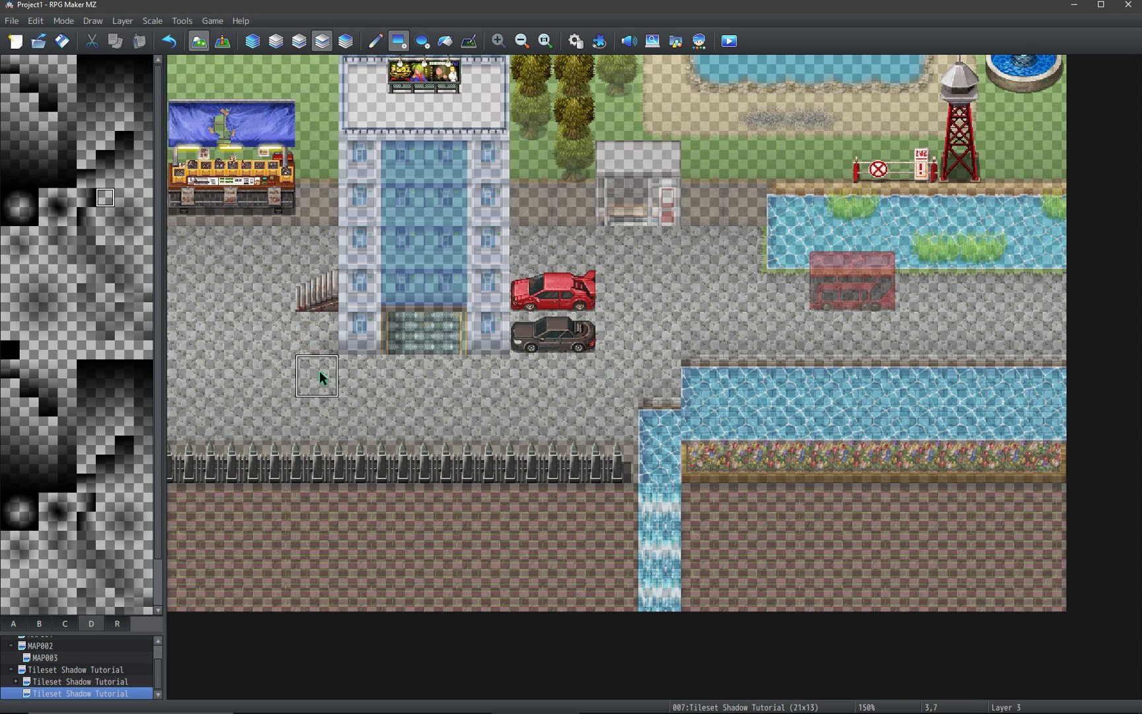
key(F7)
click(105, 178)
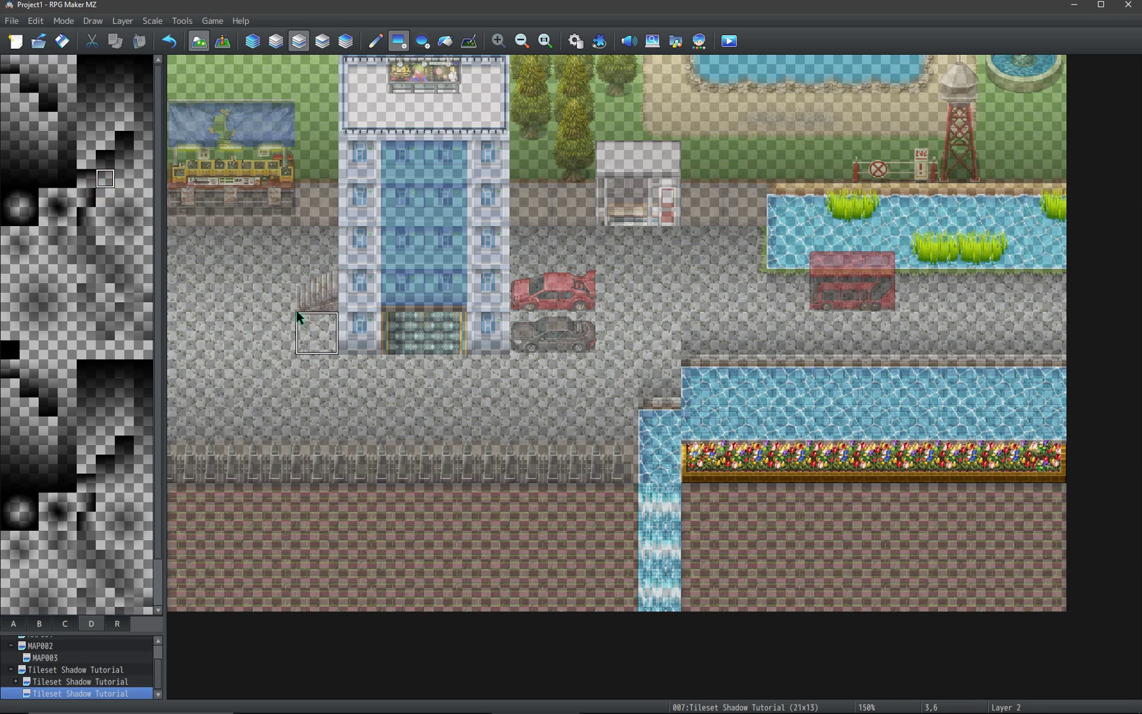
key(ctrl+z)
Try a different shadow tile beneath the staircase on Layer 2 and check it with all layers shown.
click(125, 193)
click(128, 179)
click(300, 313)
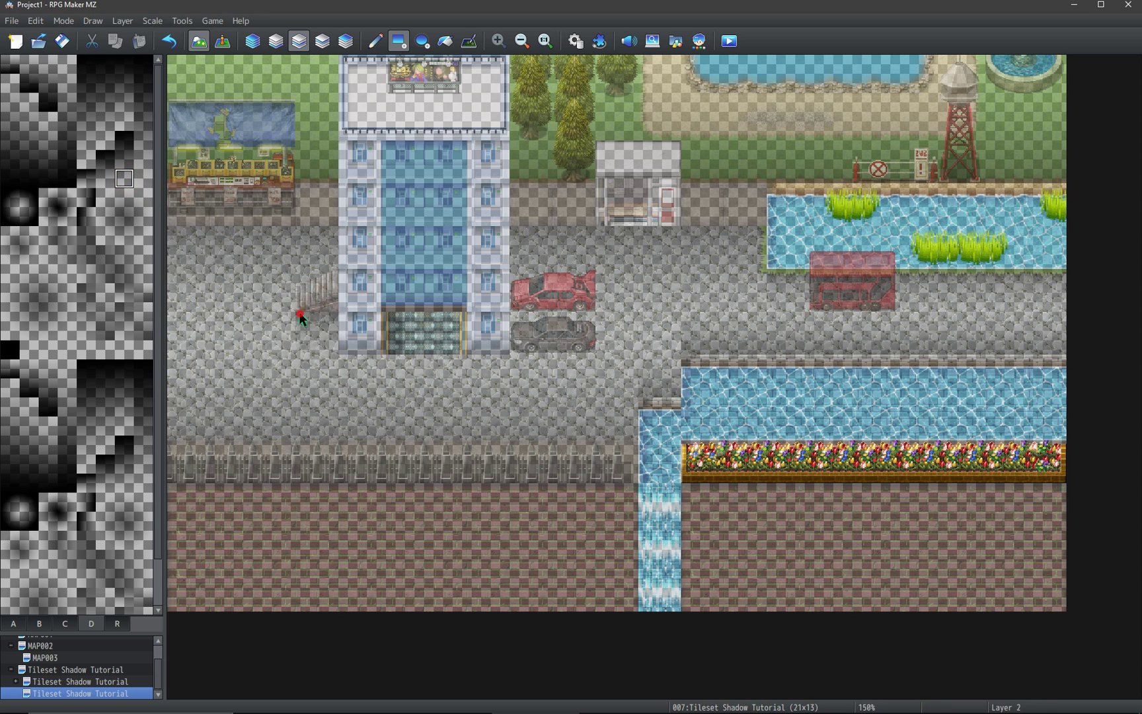
key(F5)
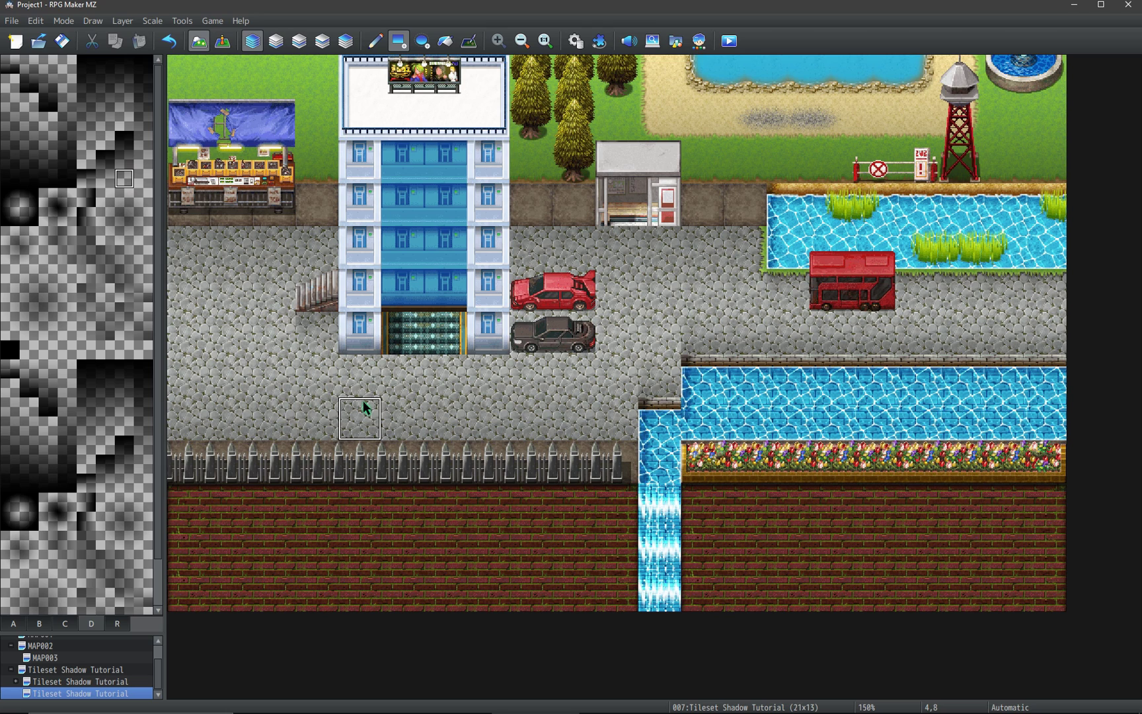
On Layer 2, replace the shadow beneath the staircase with the top-edge shadow tile and extend it along the building's base.
click(105, 178)
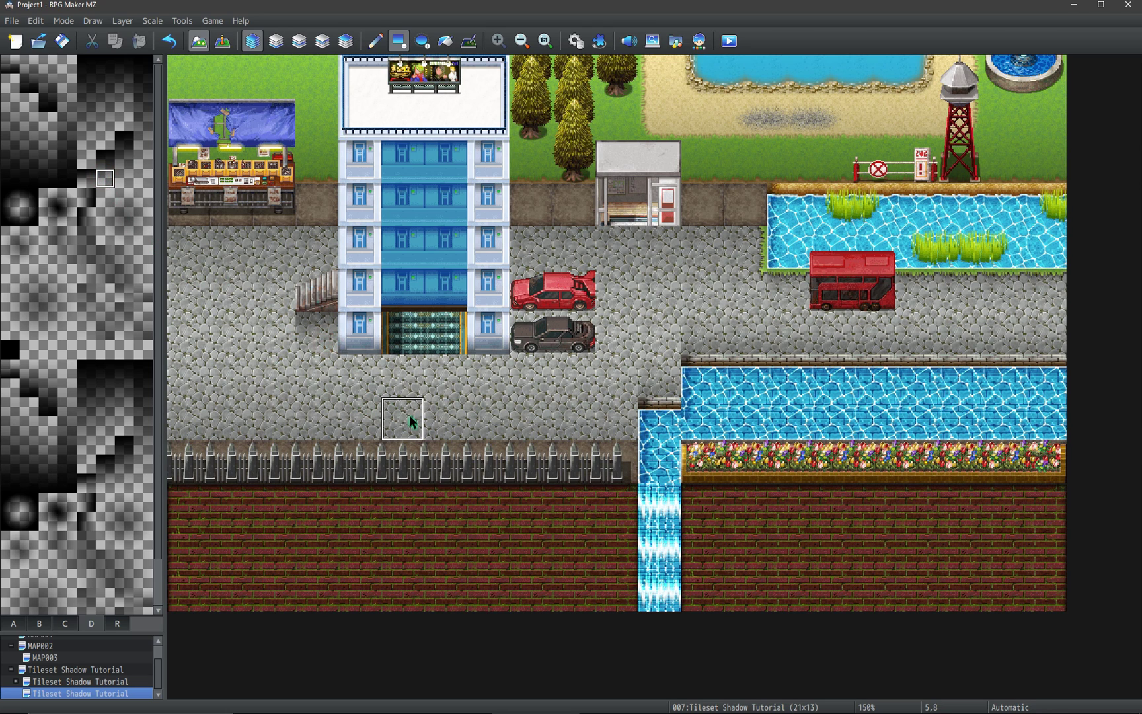
key(ctrl+z)
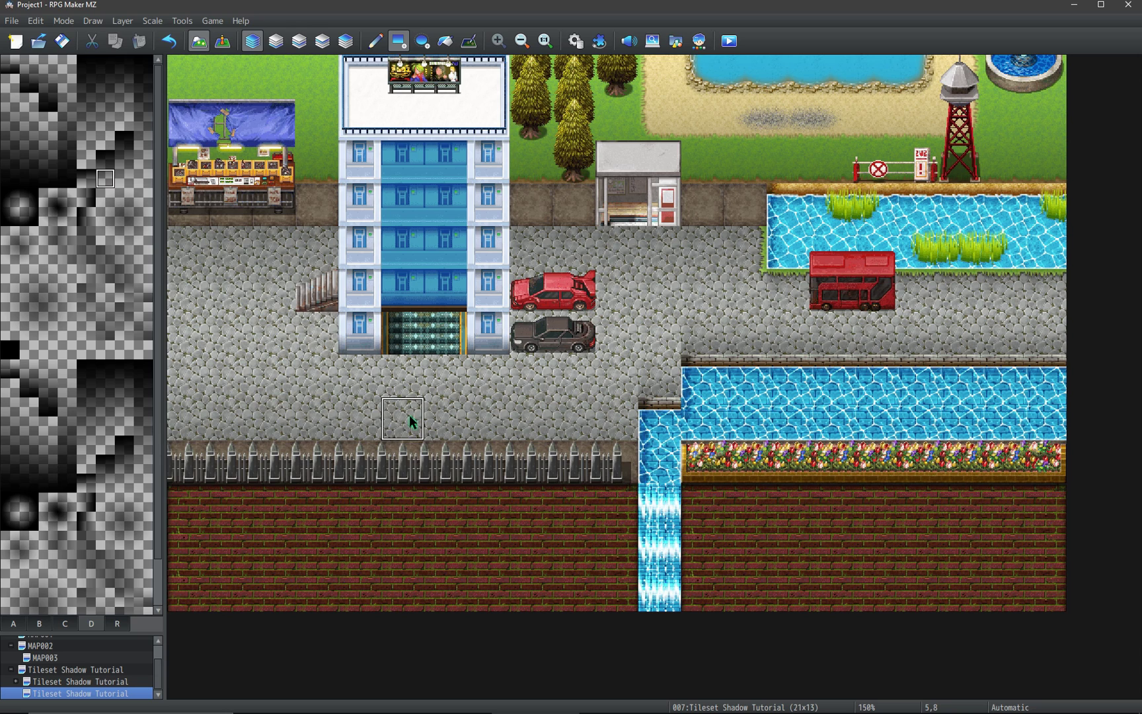
key(1)
key(2)
click(326, 342)
click(361, 378)
drag(372, 376, 474, 372)
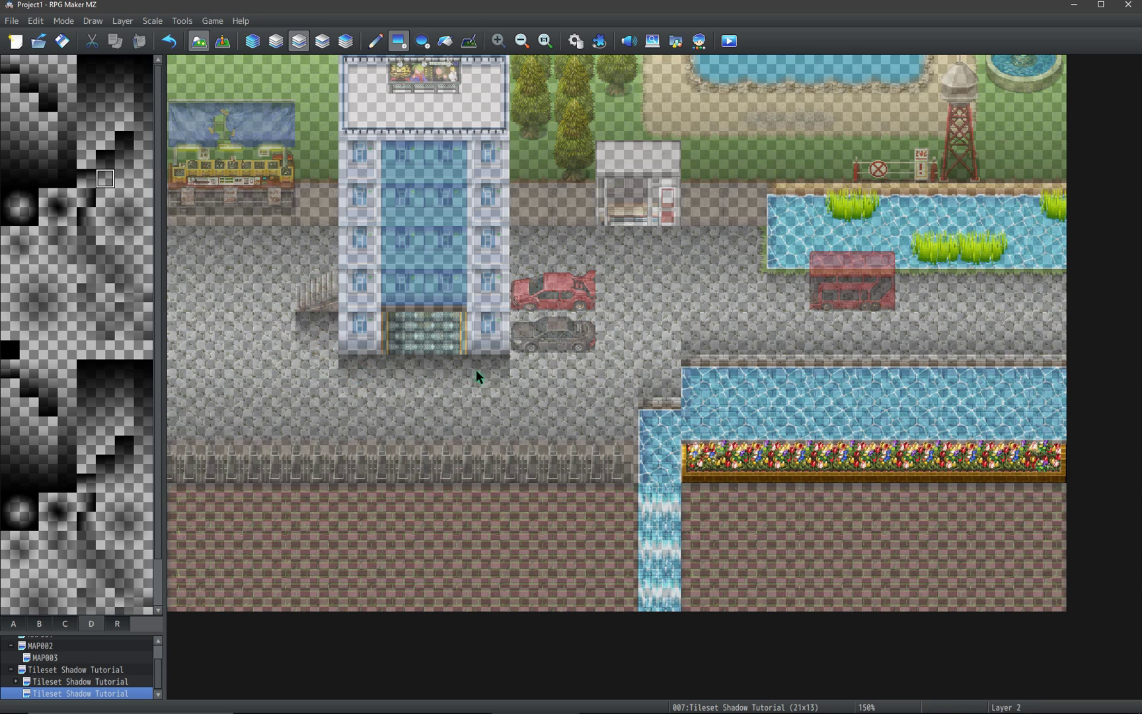
On Layer 4, shade the entire northern row of the upper pond with the same top-edge shadow tile.
key(F8)
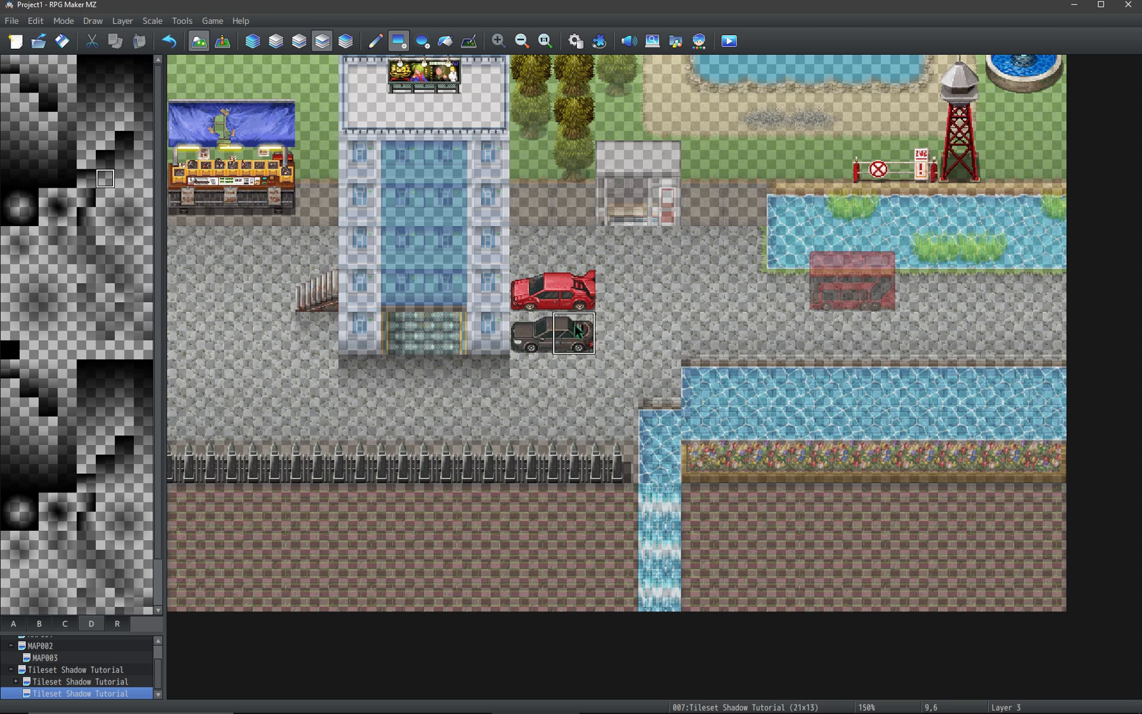
key(F9)
drag(777, 220, 1005, 223)
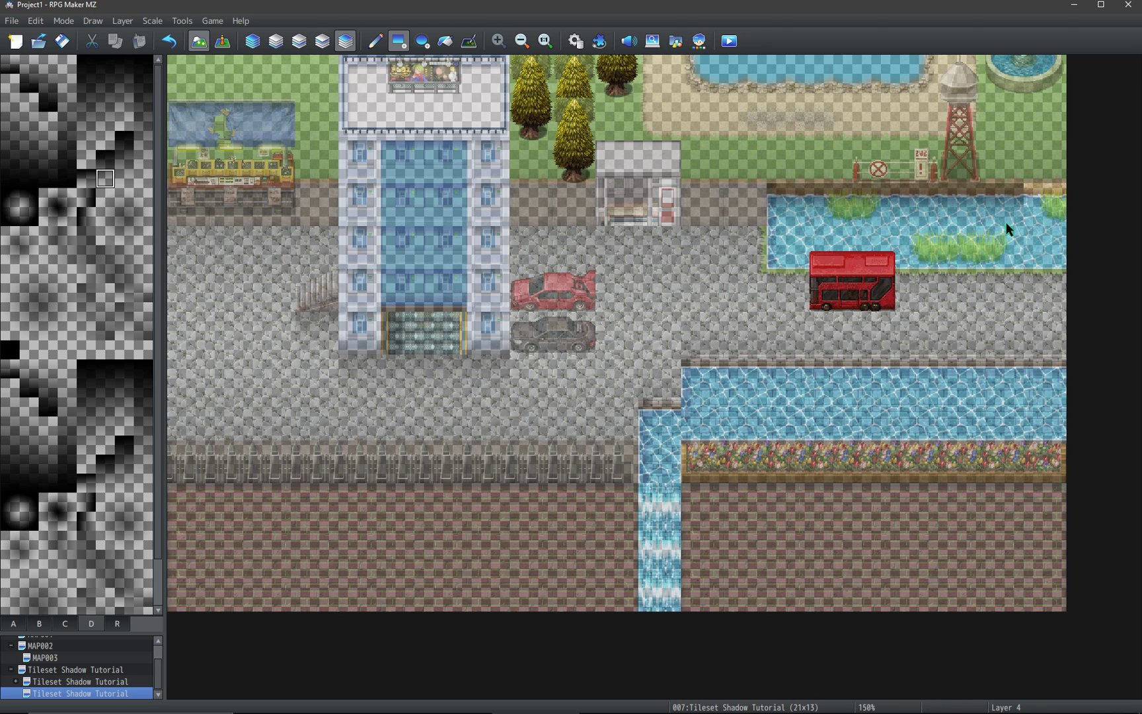
key(F7)
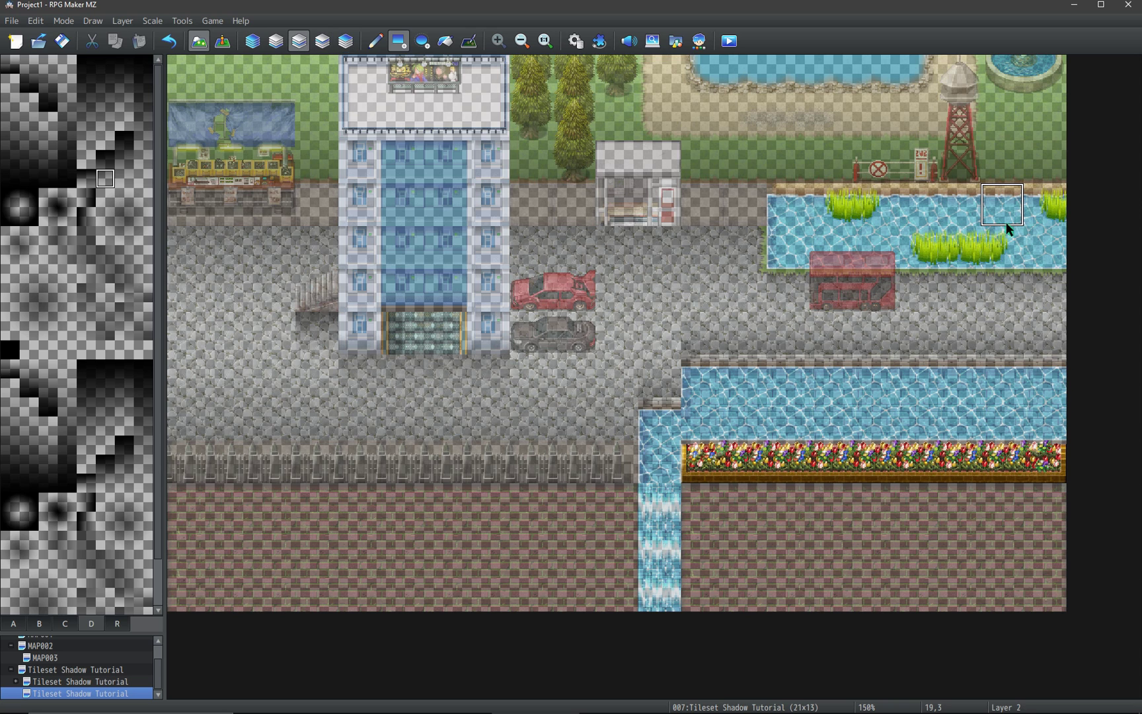
key(F8)
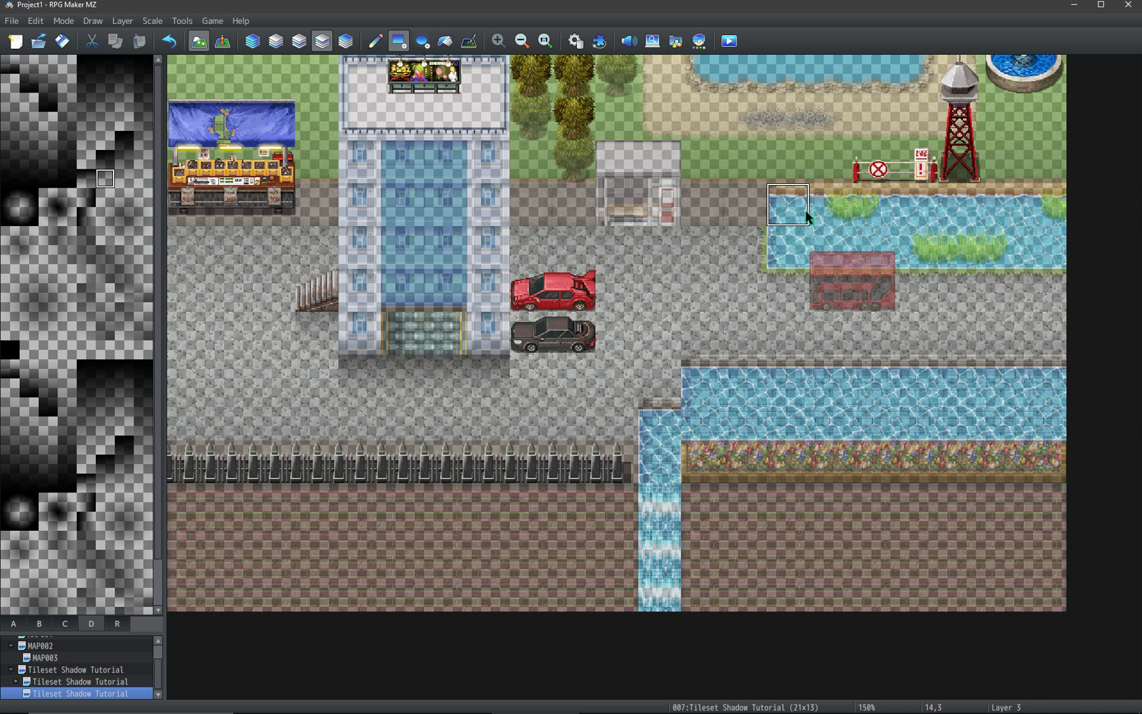
key(F9)
drag(805, 217, 904, 215)
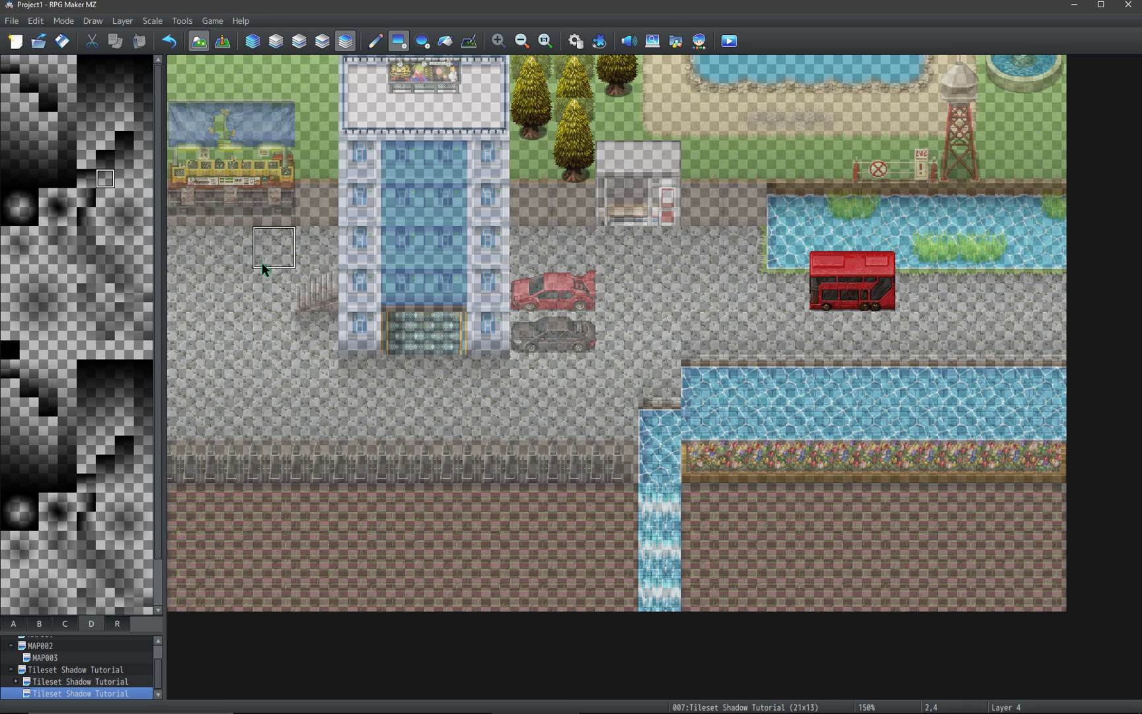
On Layer 3, shade the west edge of the upper pond over two rows with the two-tile-wide side shadow.
click(143, 257)
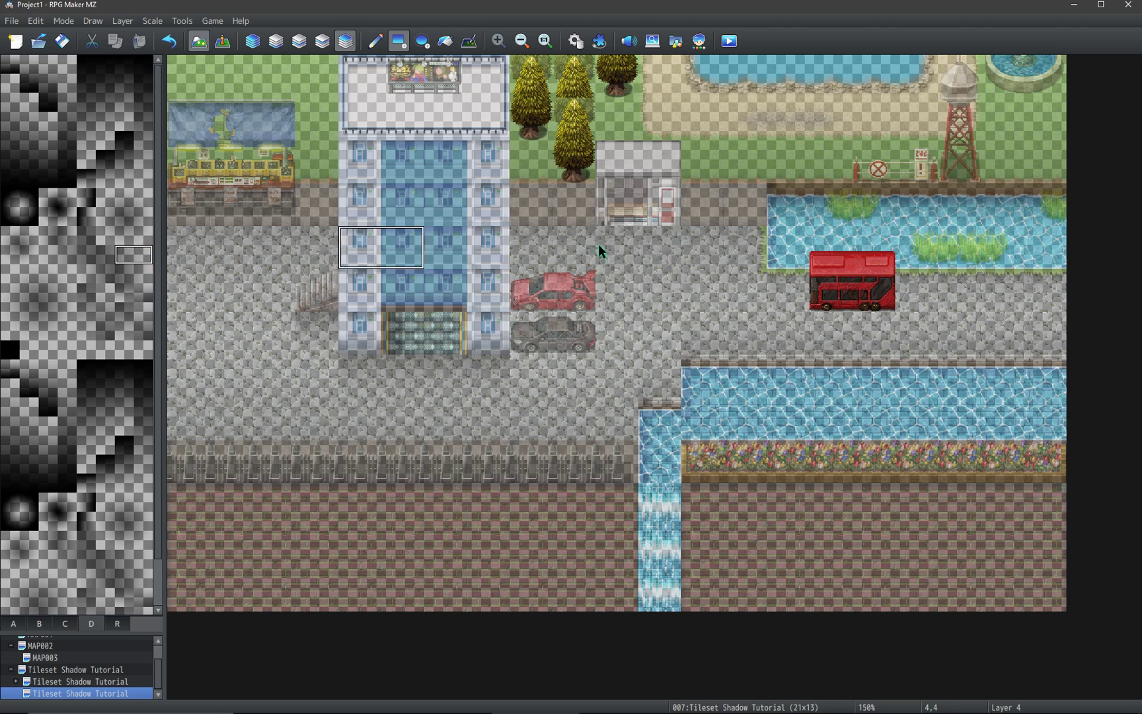
key(3)
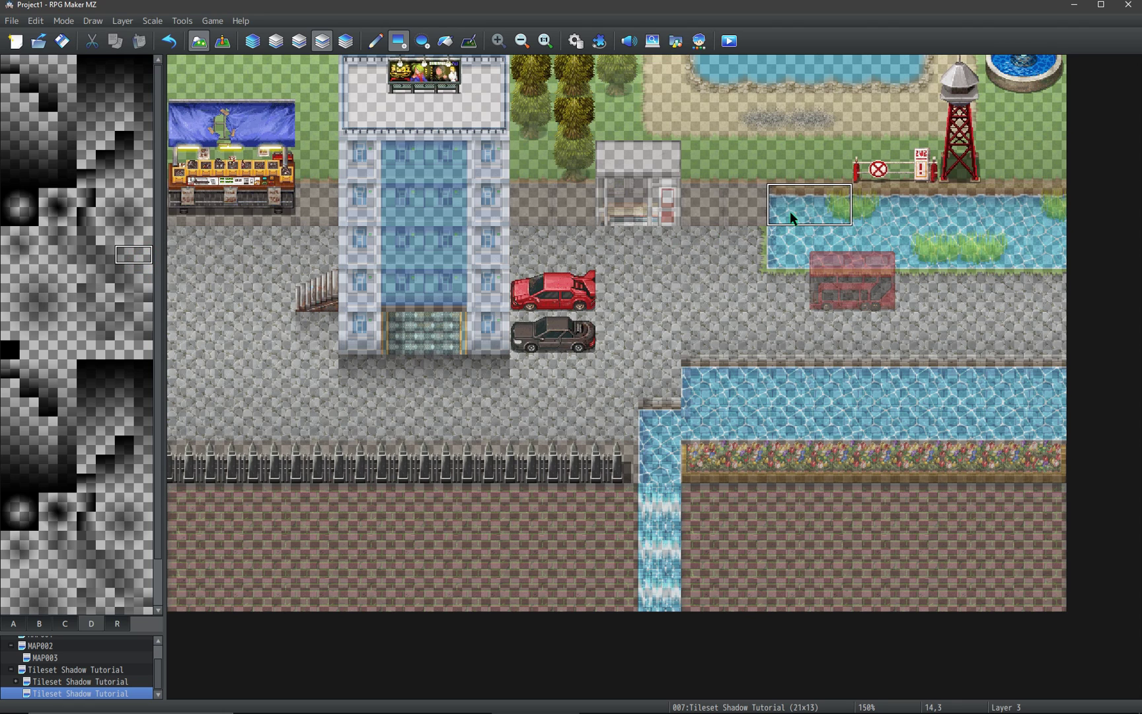
drag(790, 210, 835, 238)
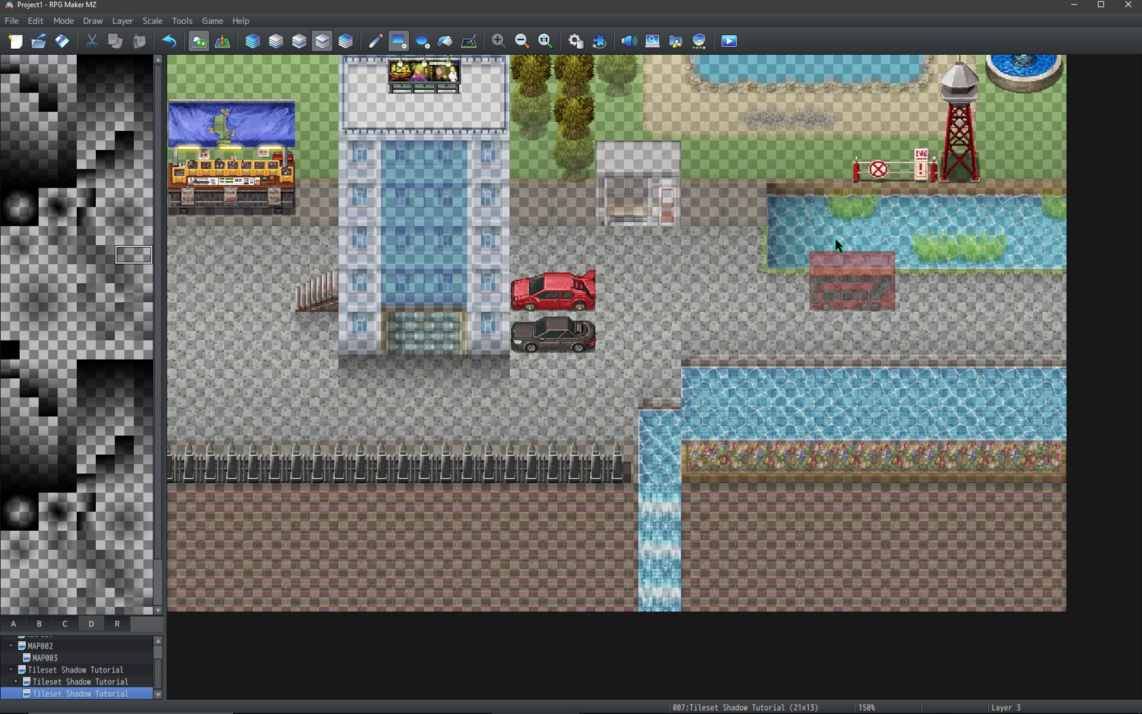
On Layer 2, shade the wall directly east of the bus shelter with the two-tile-wide side shadow.
key(2)
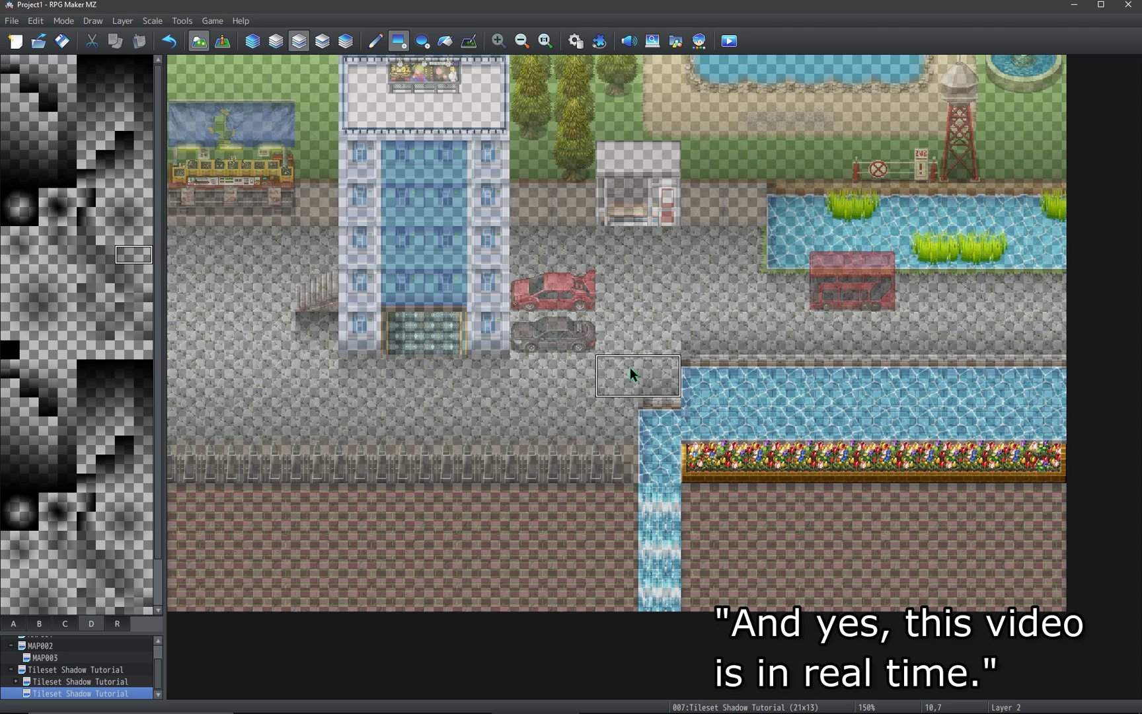
key(1)
key(0)
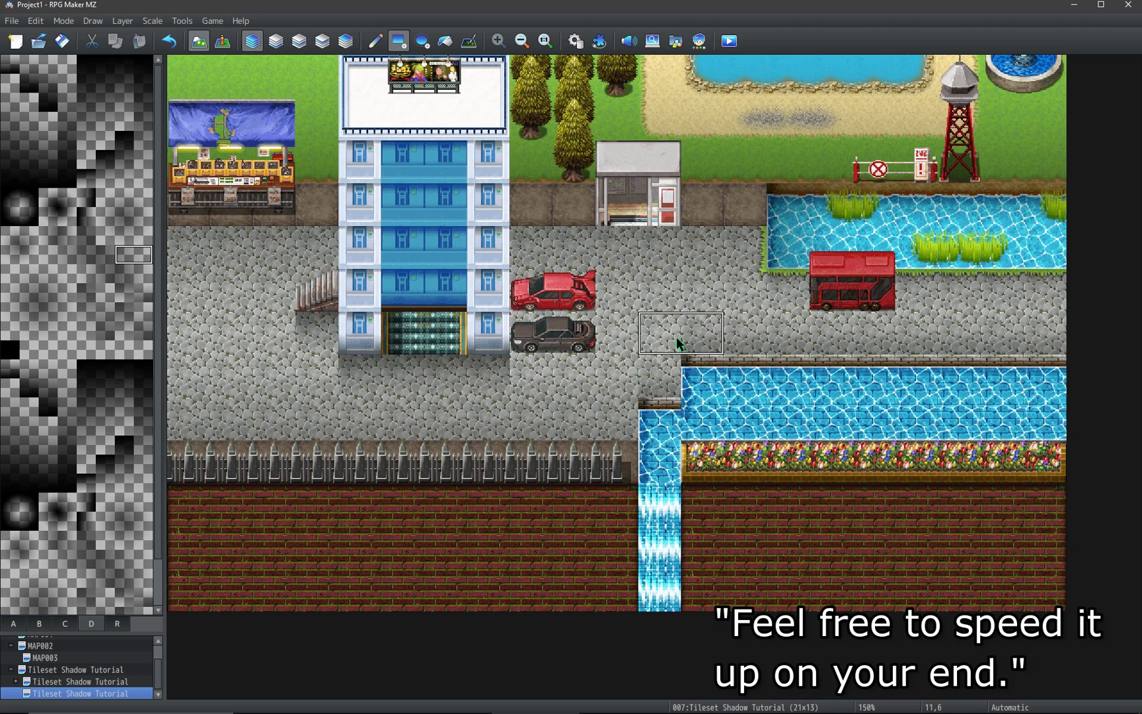
key(1)
key(2)
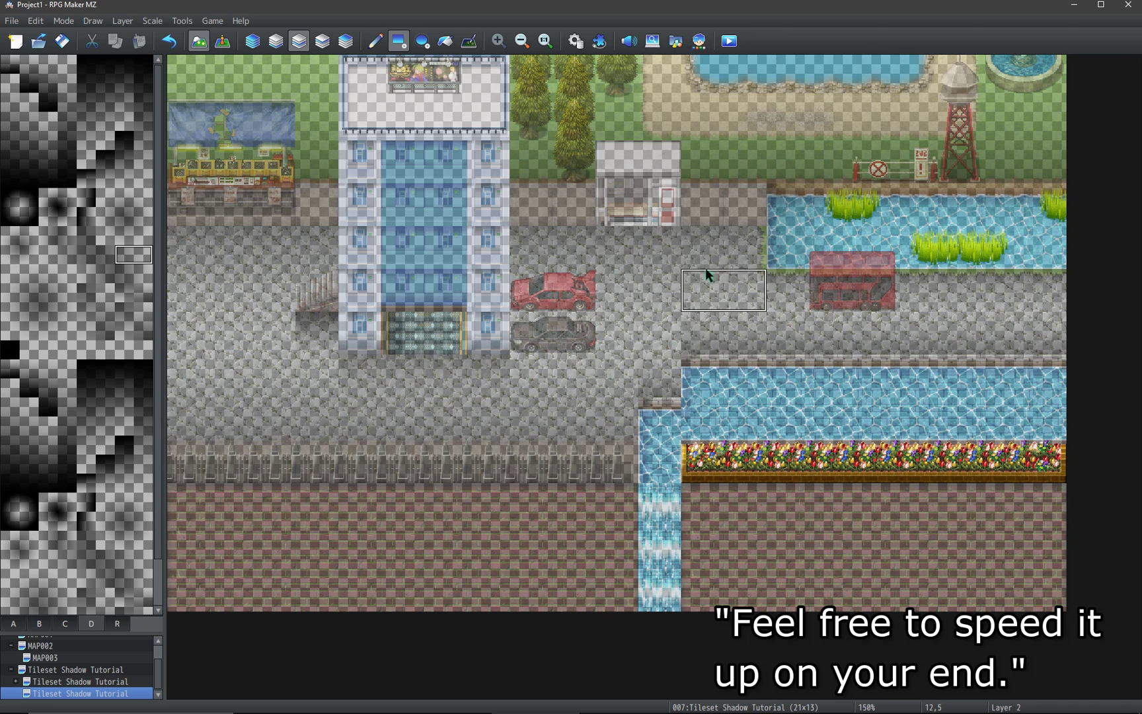
click(710, 202)
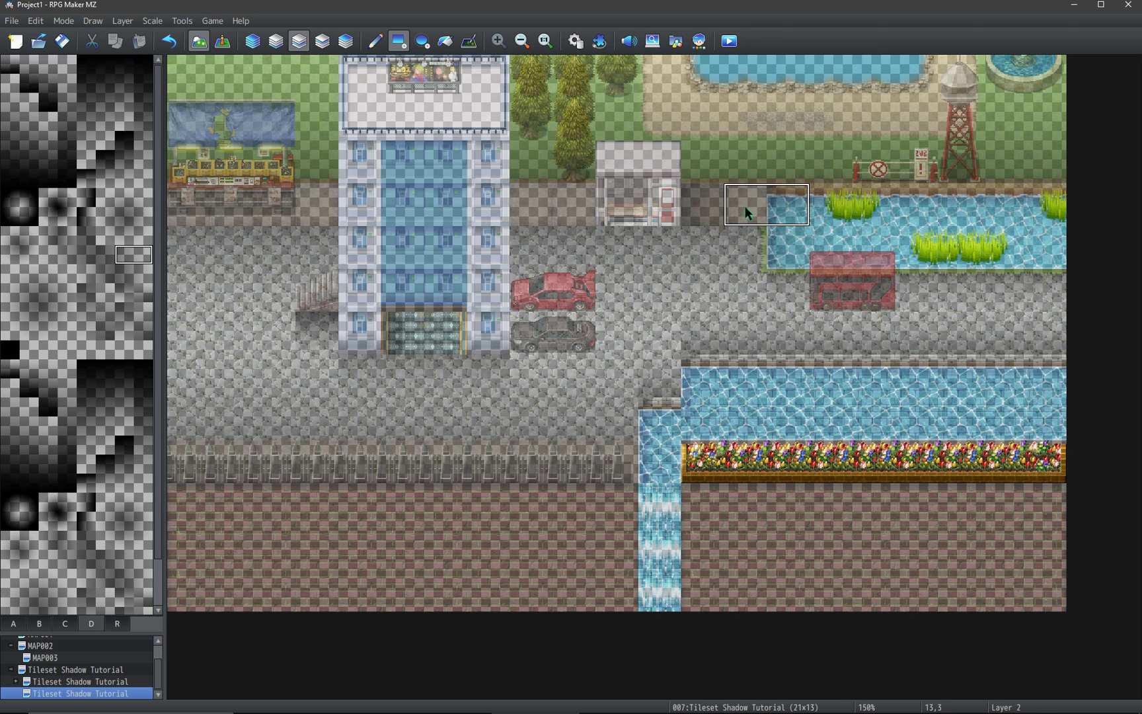
click(622, 327)
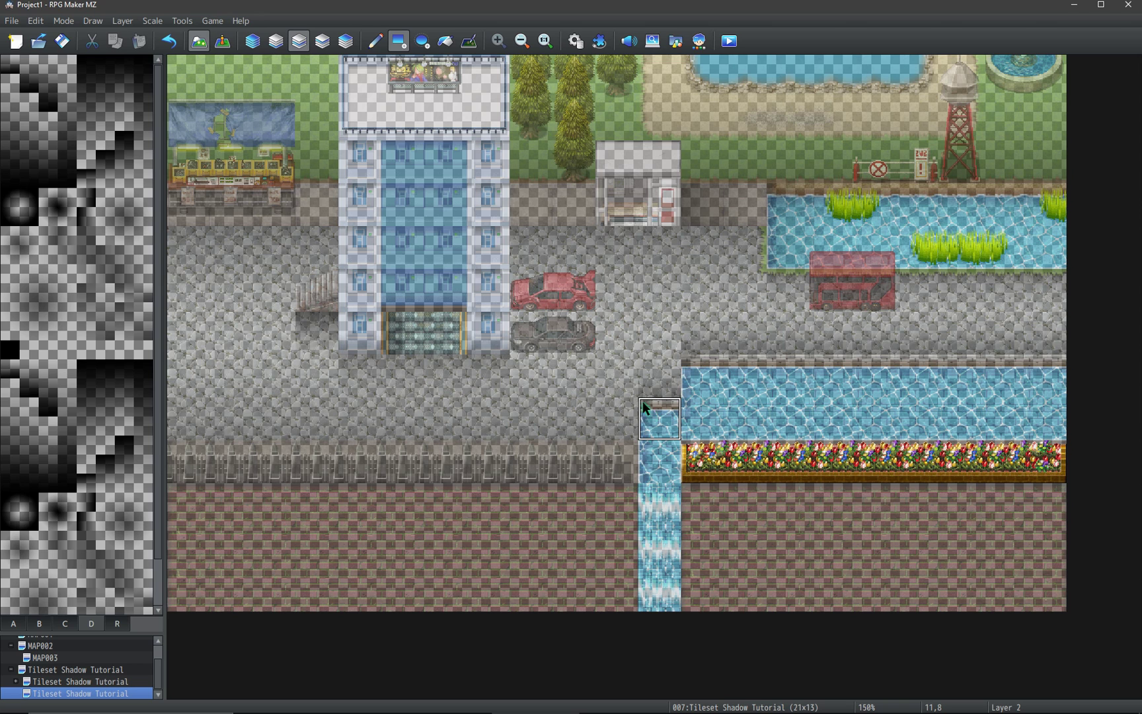
On Layer 4, cast a three-tile-wide side shadow over the two parked cars east of the tall building.
key(3)
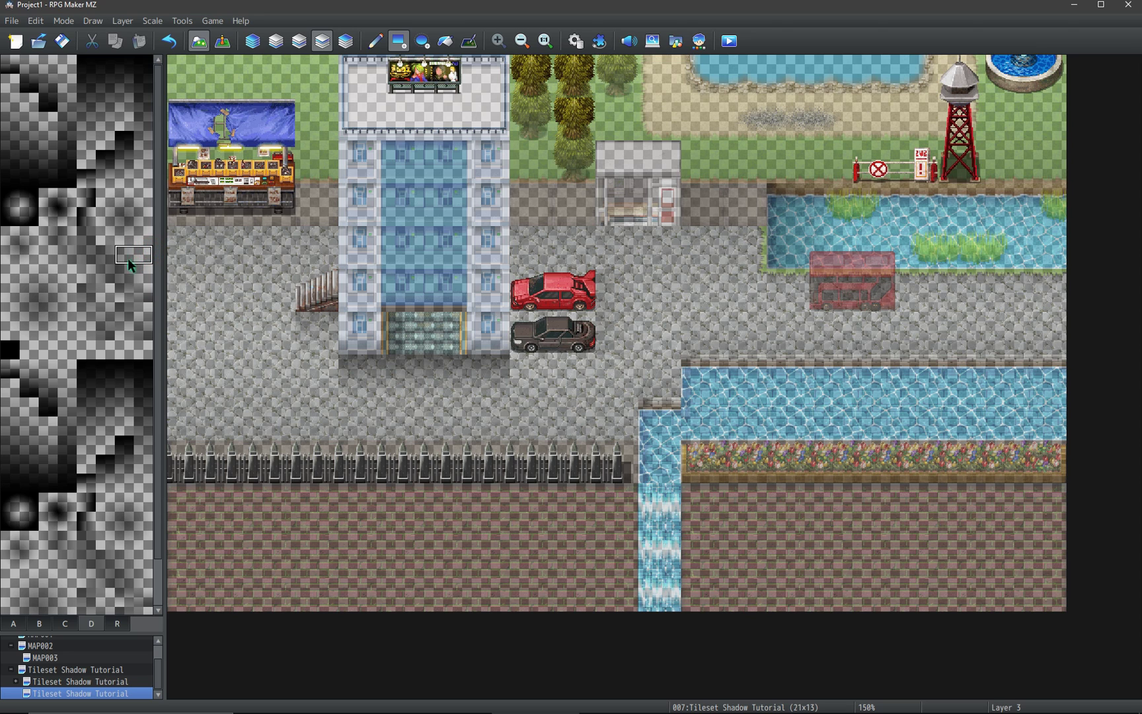
key(4)
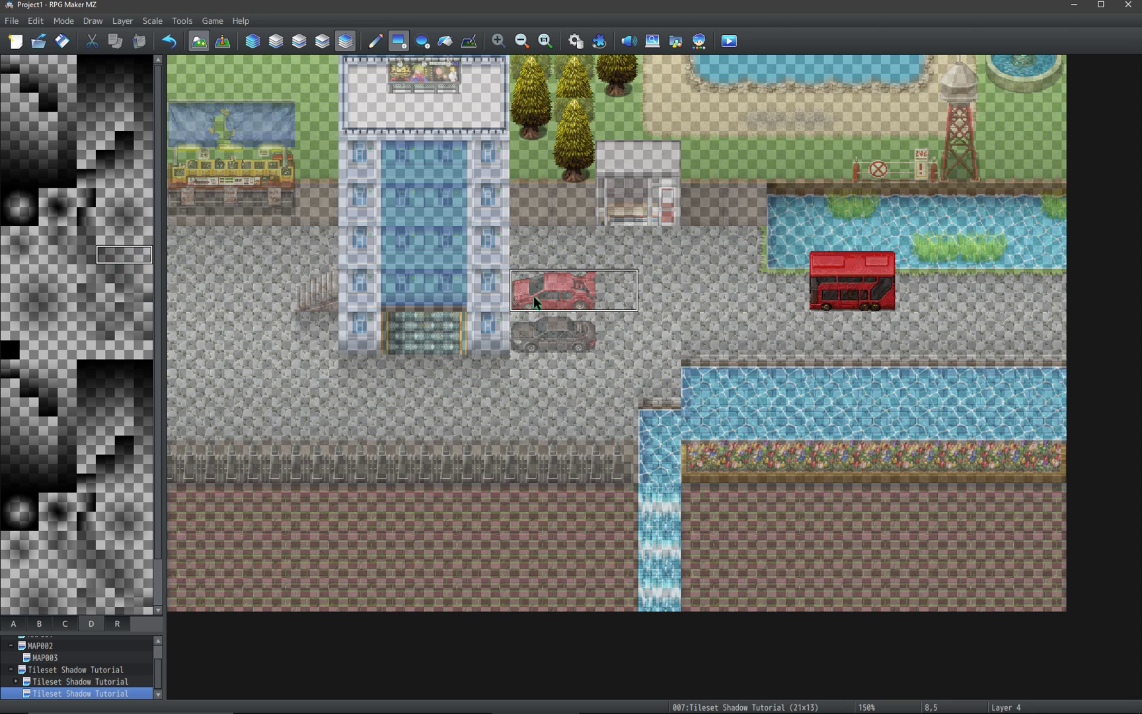
drag(534, 297, 613, 316)
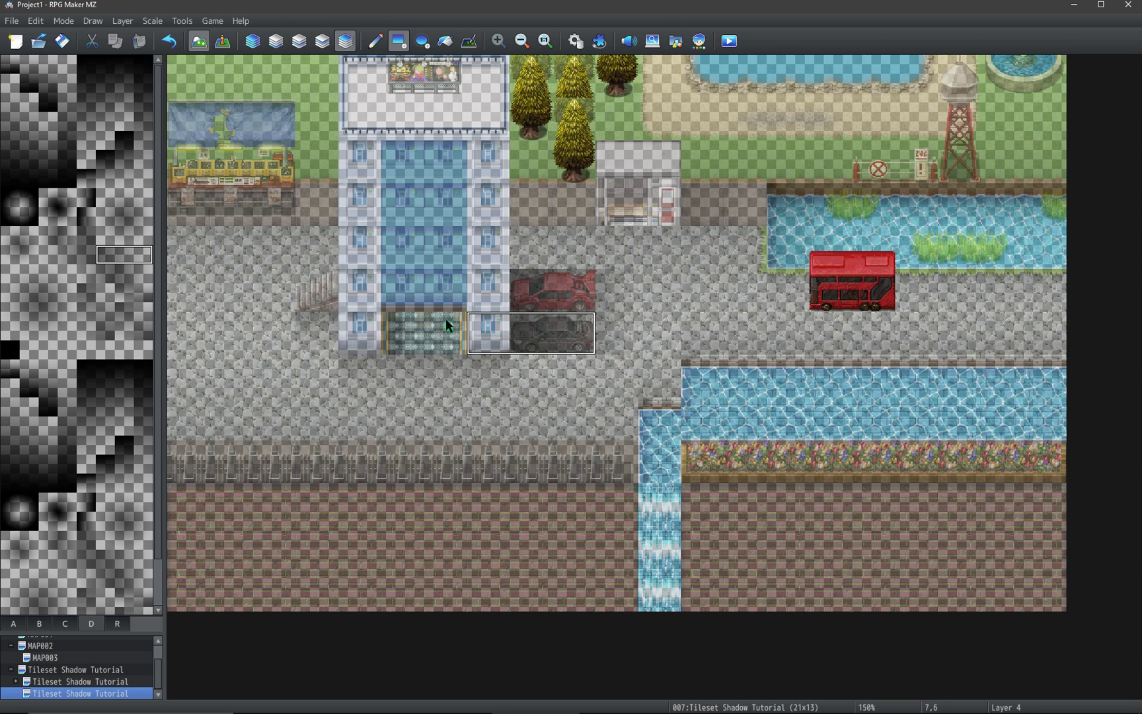
On Layer 2, shade the northern row of the lower canal and the head of the narrow channel with a top-edge shadow tile.
click(121, 177)
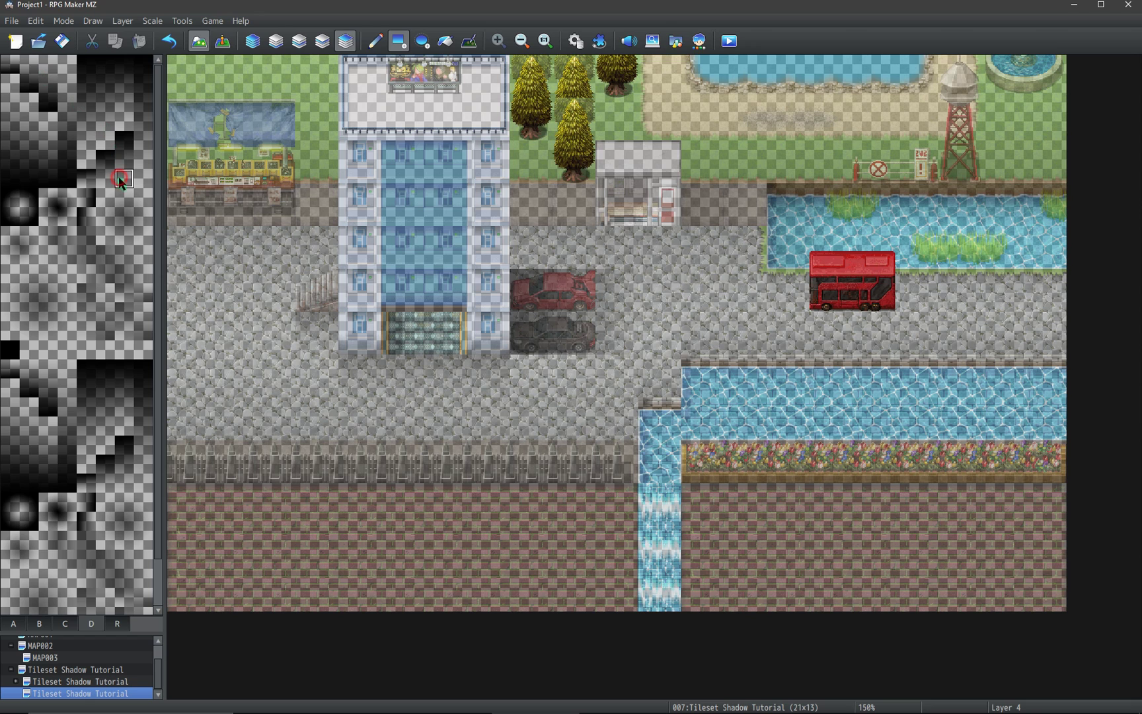
click(259, 222)
key(3)
key(2)
drag(704, 387, 905, 382)
drag(1015, 380, 1033, 379)
click(662, 411)
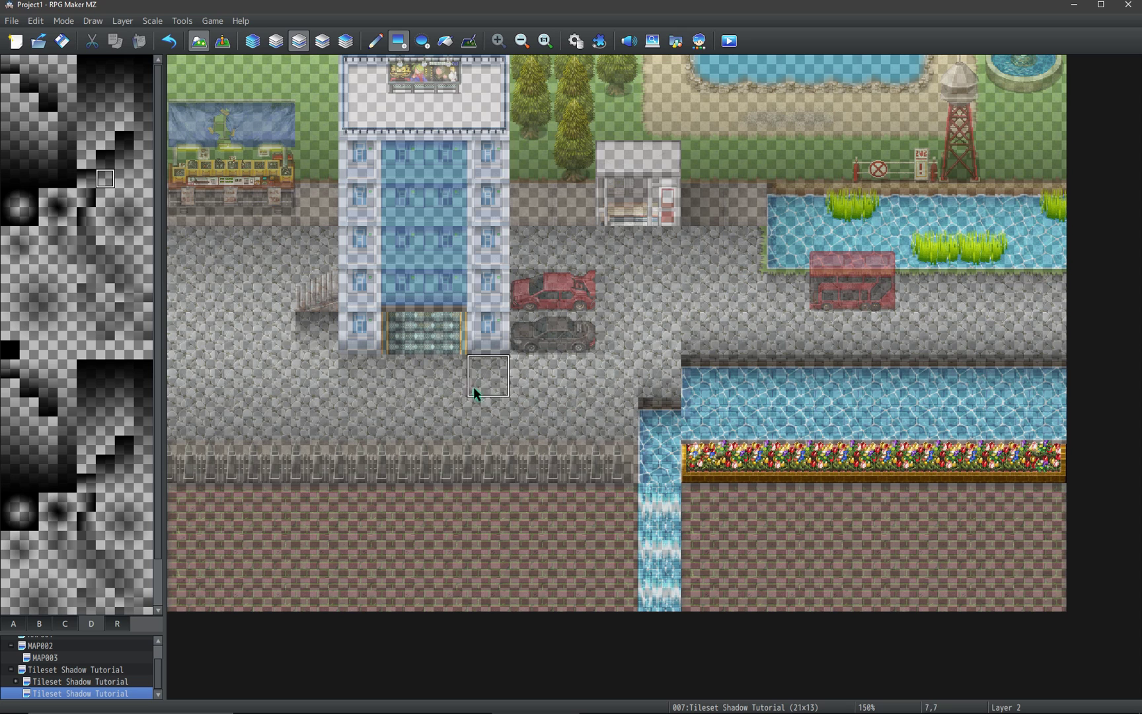
On Layer 3, cover the brick wall and waterfall across the whole map with the three-tile-high gradient that darkens downward, and check all layers.
click(44, 65)
drag(44, 66, 47, 106)
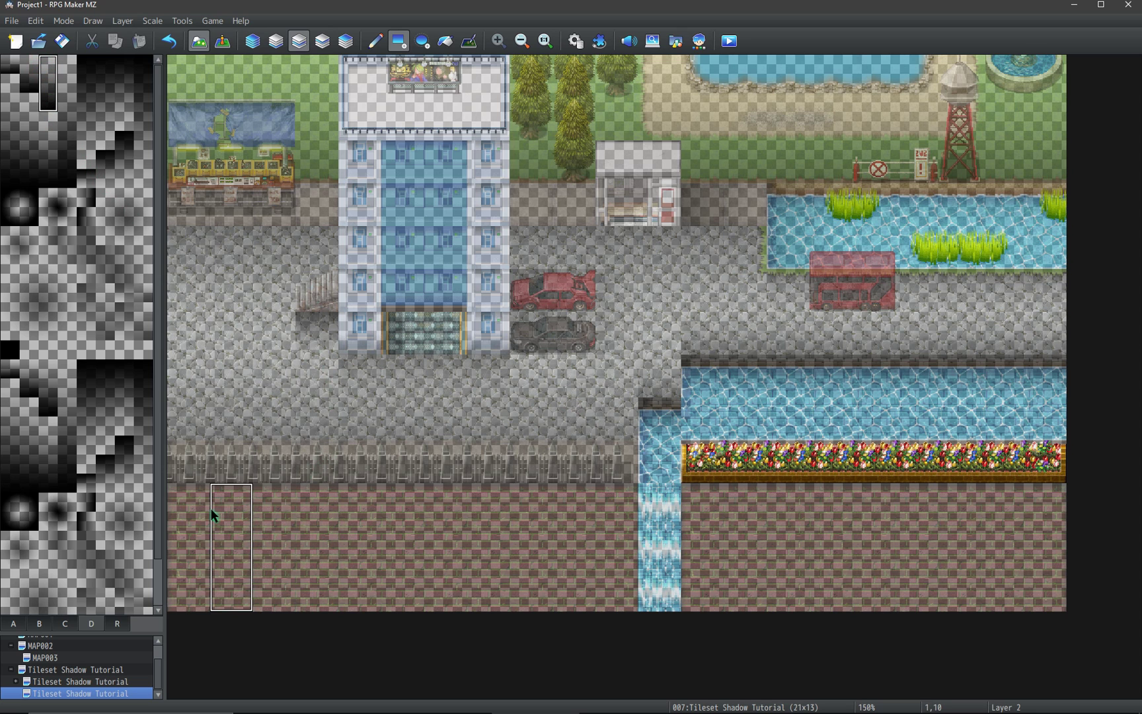
key(3)
mouse_move(186, 508)
mouse_down()
mouse_move(201, 550)
mouse_move(730, 605)
mouse_move(1043, 581)
mouse_up()
key(0)
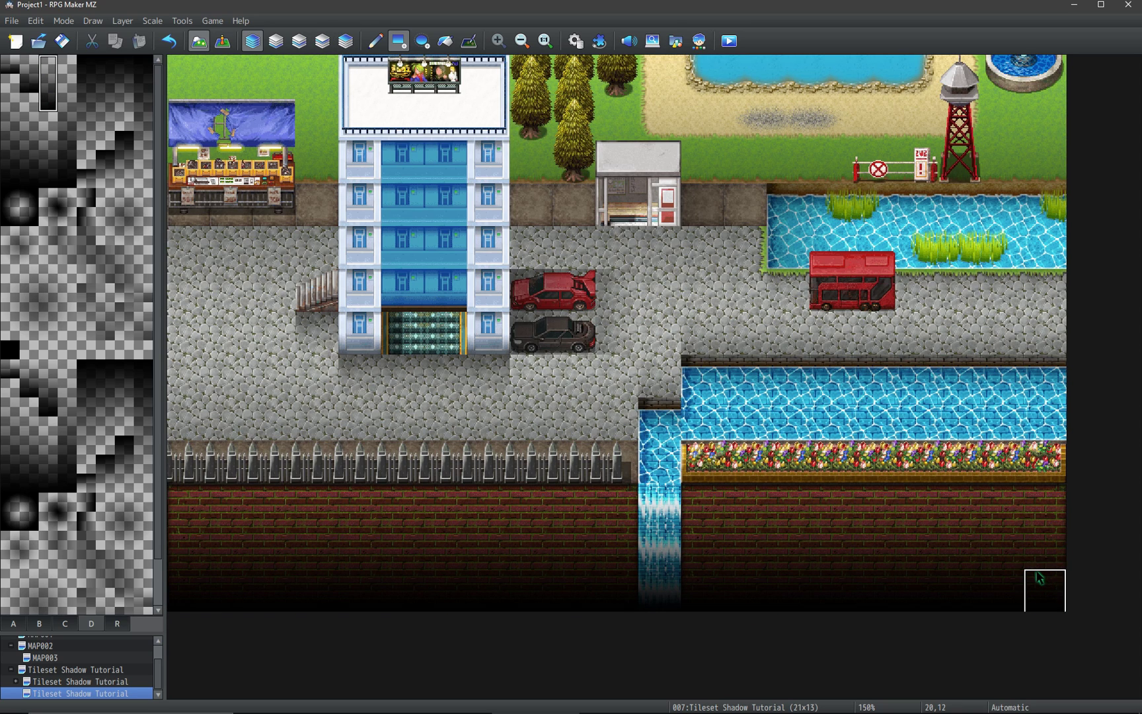
Try the two-tile-wide side shadow on the narrow channel and waterfall on Layer 3, and undo it.
key(3)
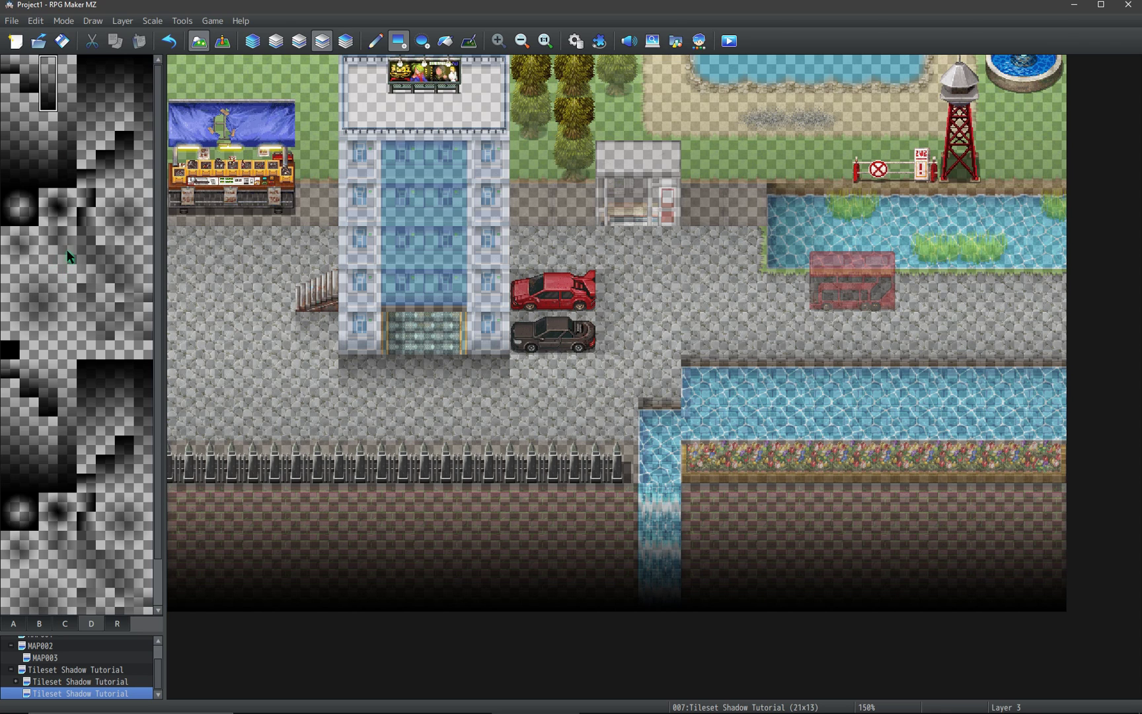
click(142, 255)
drag(651, 426, 692, 433)
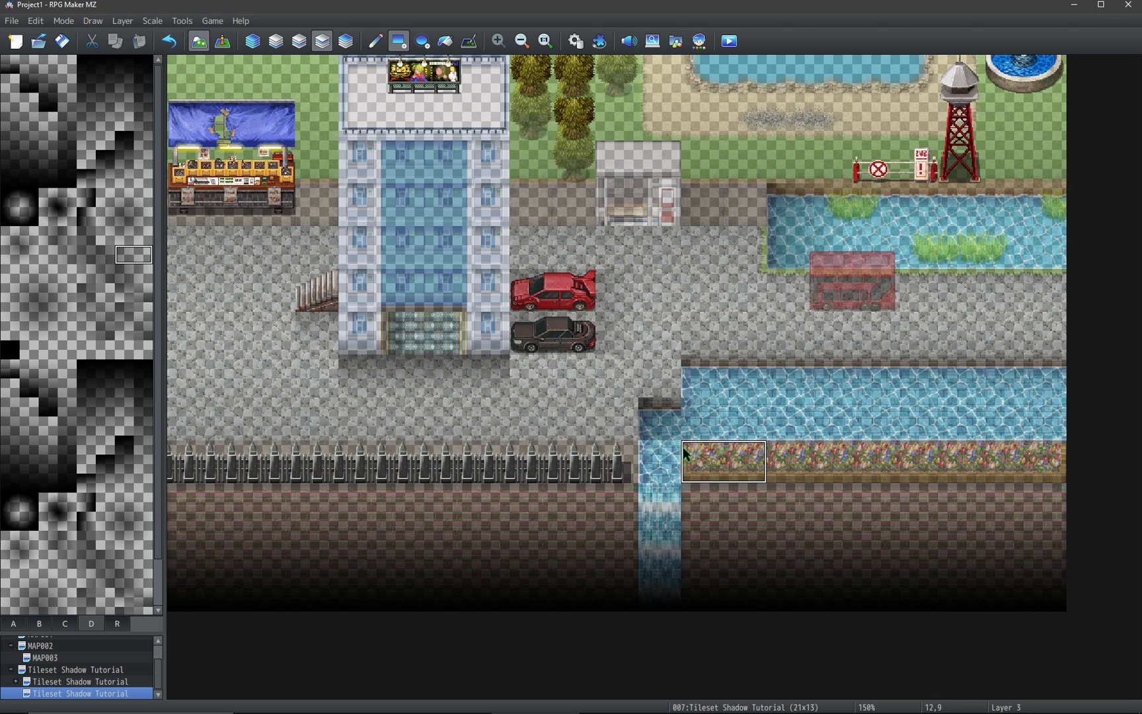
key(ctrl+z)
drag(651, 456, 709, 545)
key(ctrl+z)
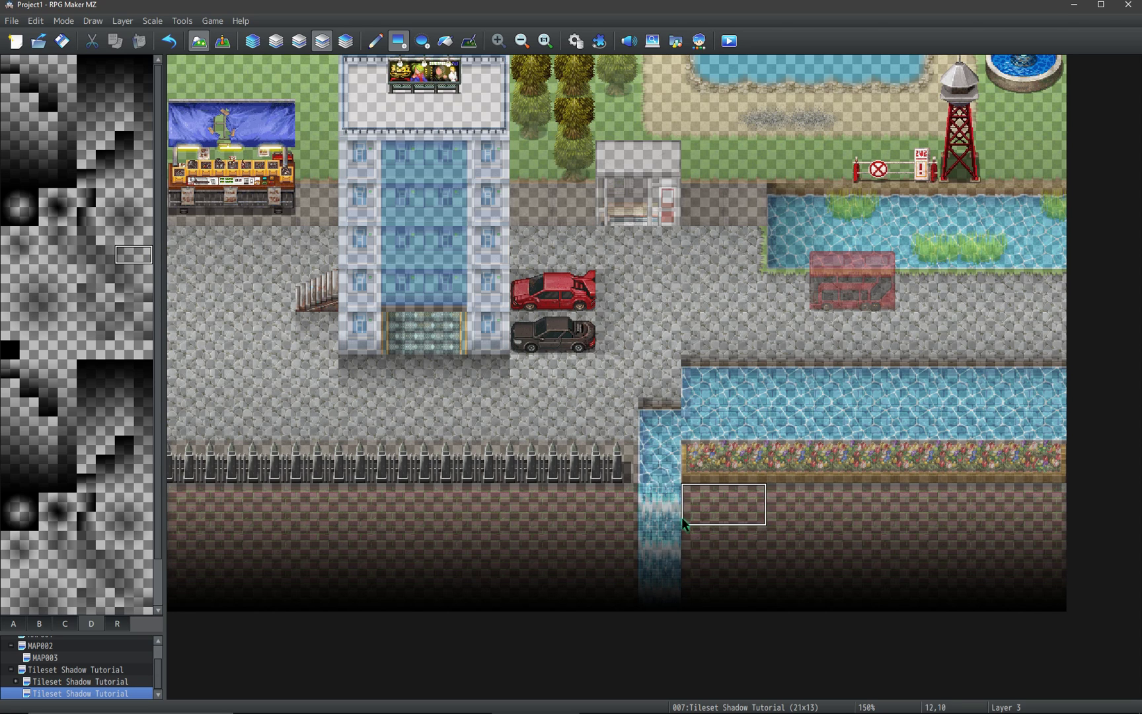
On Layer 4, shade the narrow channel, the waterfall and the west end of the lower canal with the two-tile-wide side shadow.
key(4)
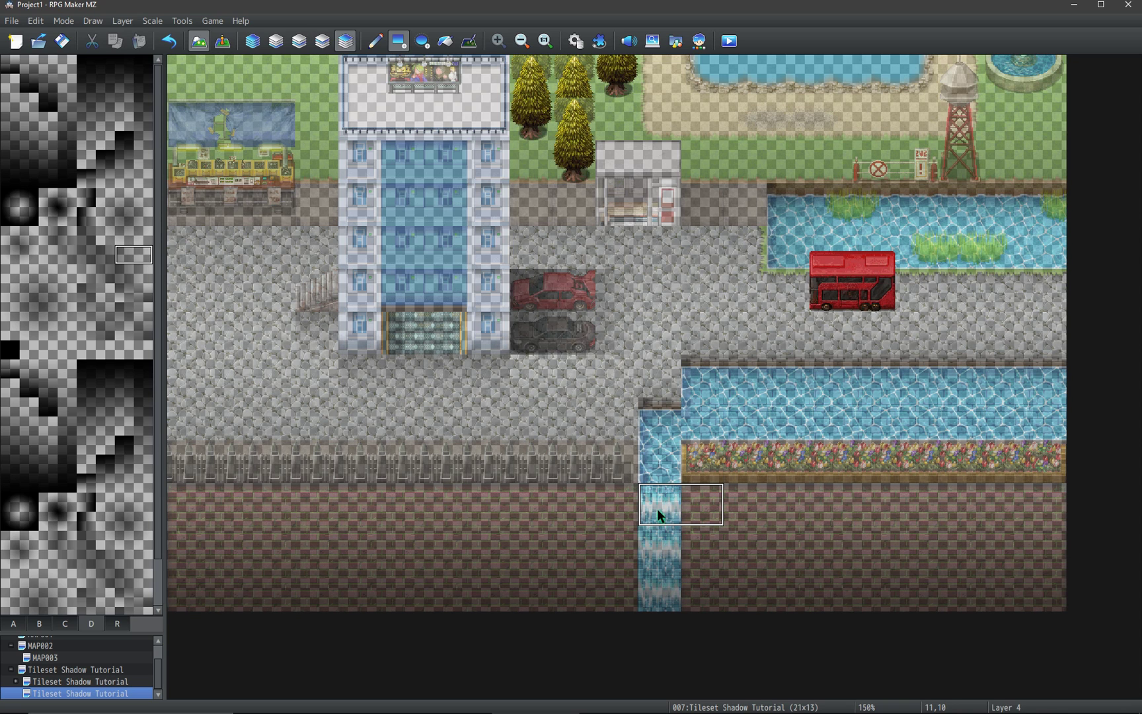
drag(709, 547, 705, 571)
key(0)
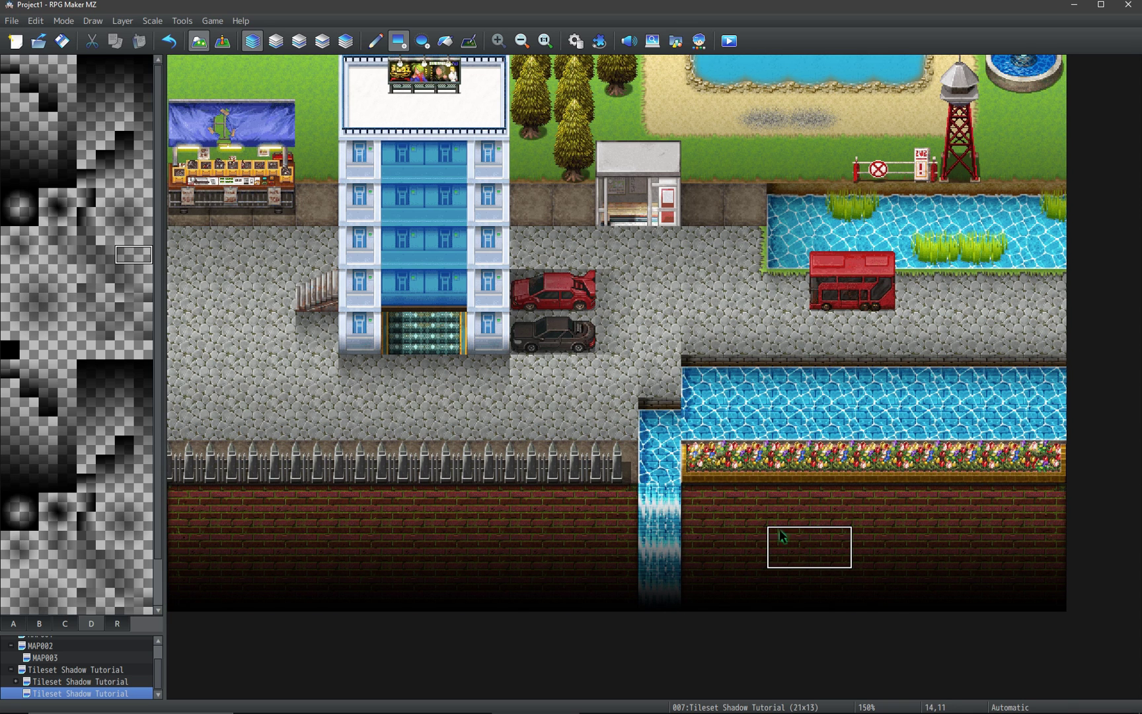
key(4)
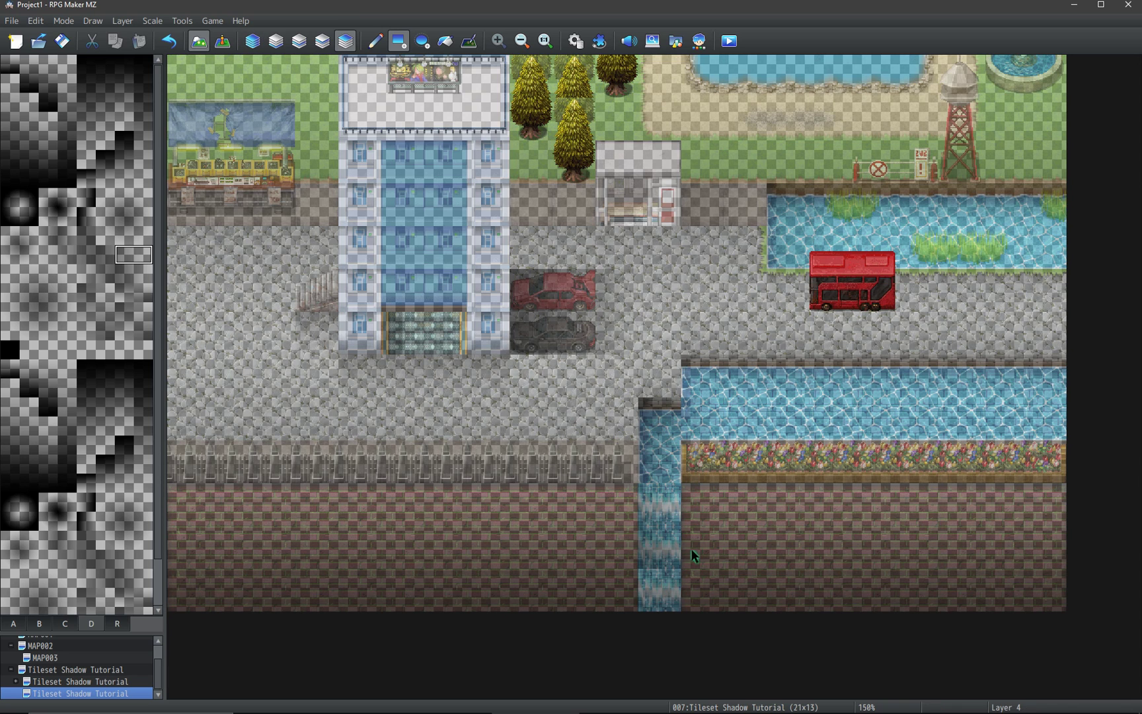
click(705, 385)
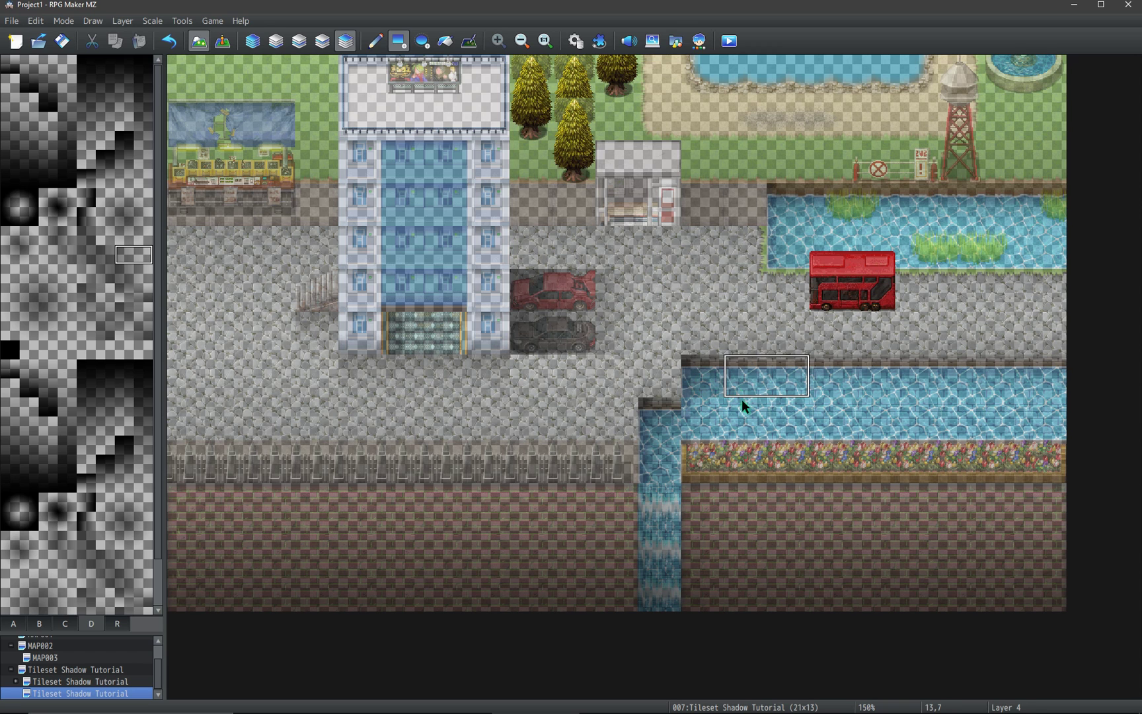
key(0)
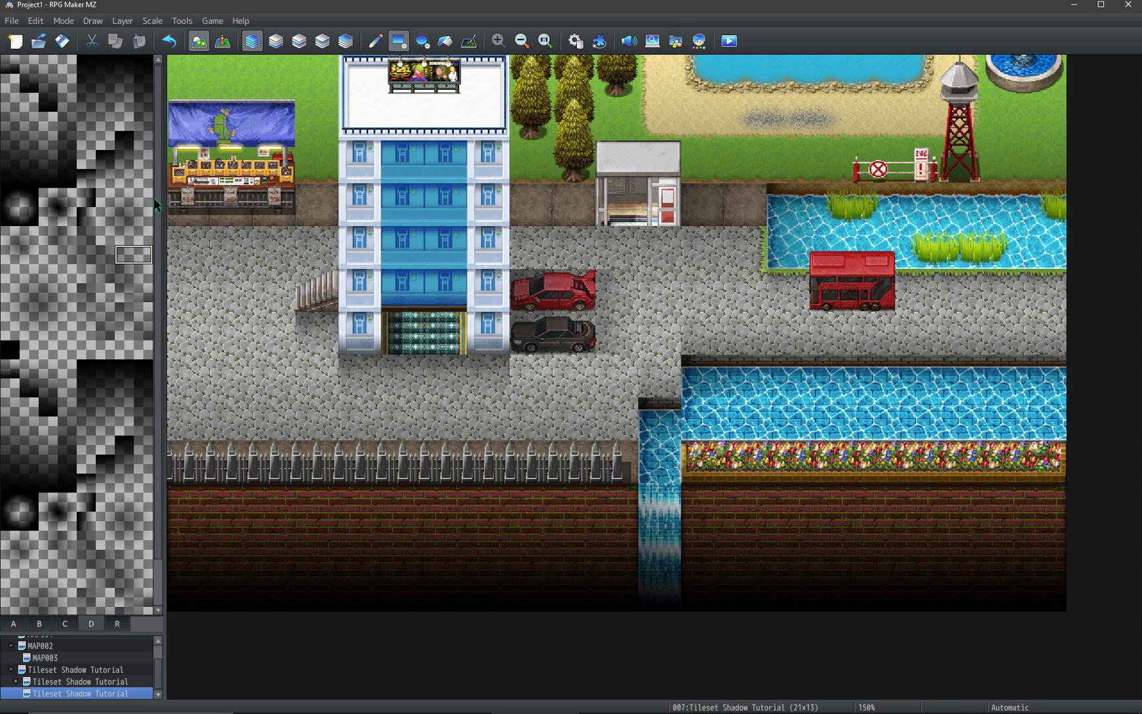
On Layer 4, shade the top row of the brick wall across the map with the top-edge shadow tile.
click(126, 186)
key(4)
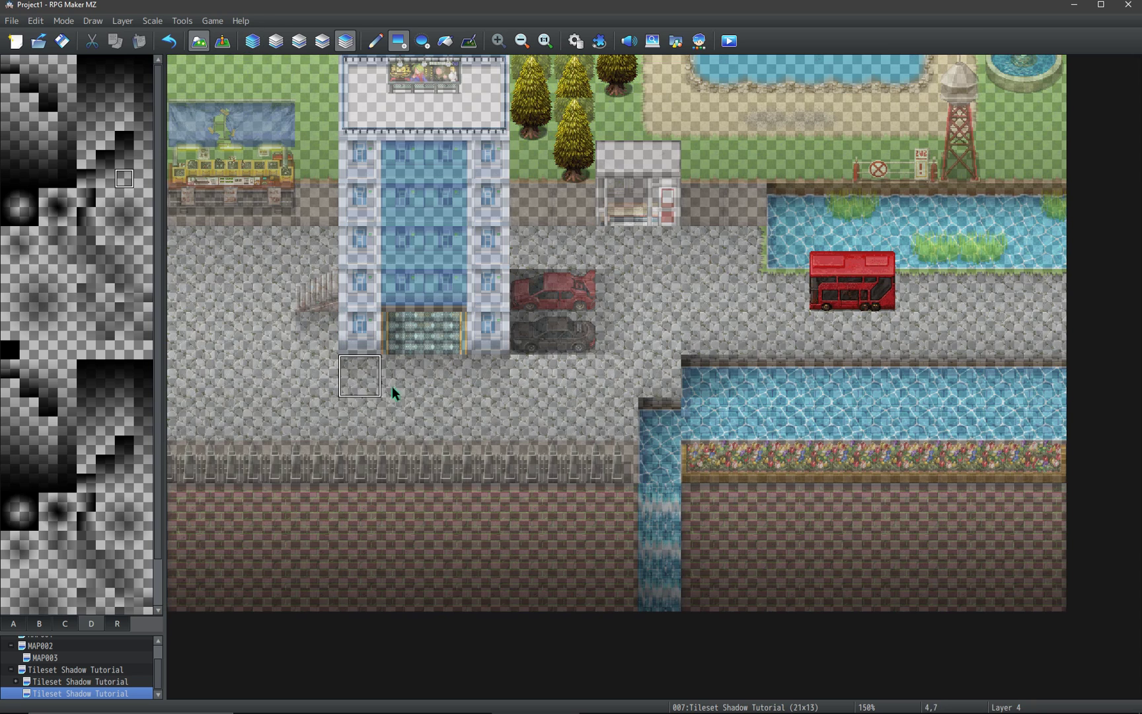
mouse_move(191, 502)
mouse_down()
mouse_move(926, 495)
mouse_move(1039, 505)
mouse_up()
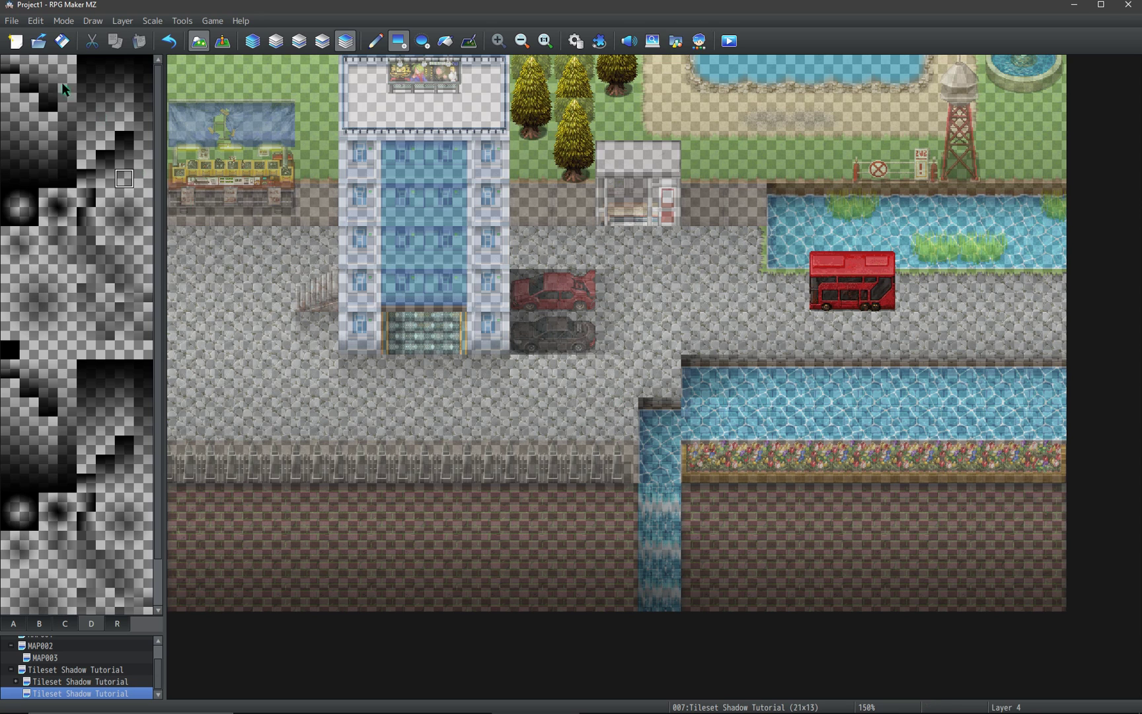
Try the faint first tile of the three-tile-high gradient on the east end of the fence row on Layer 2.
click(48, 63)
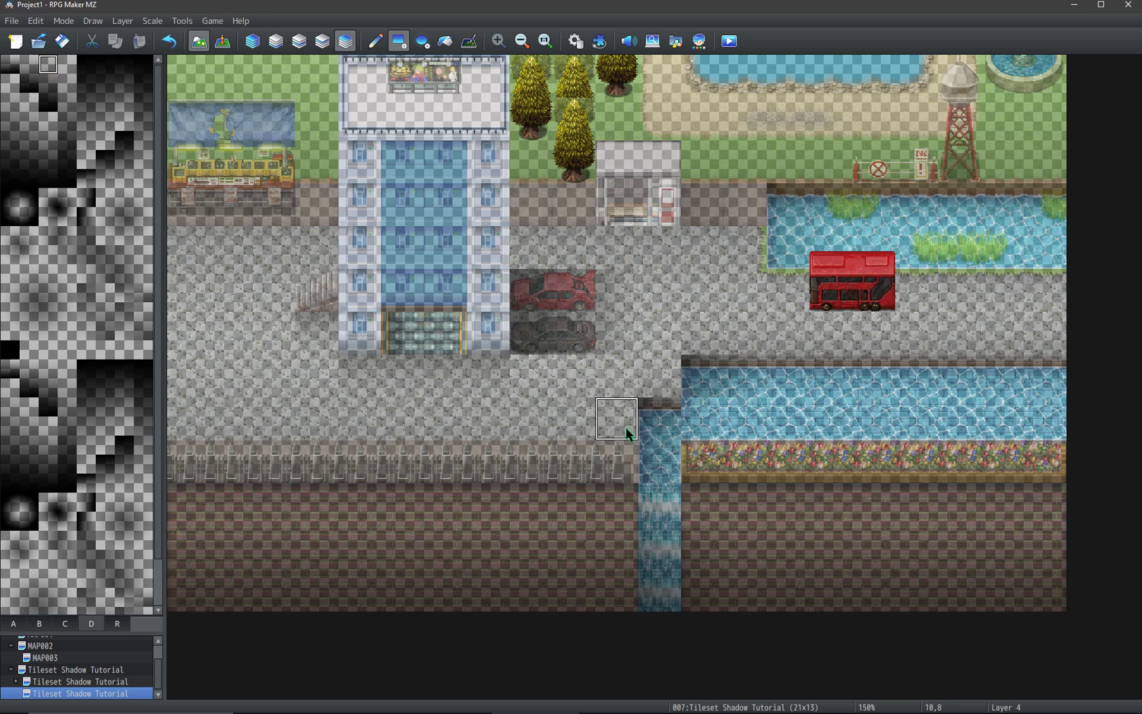
key(3)
key(2)
click(618, 450)
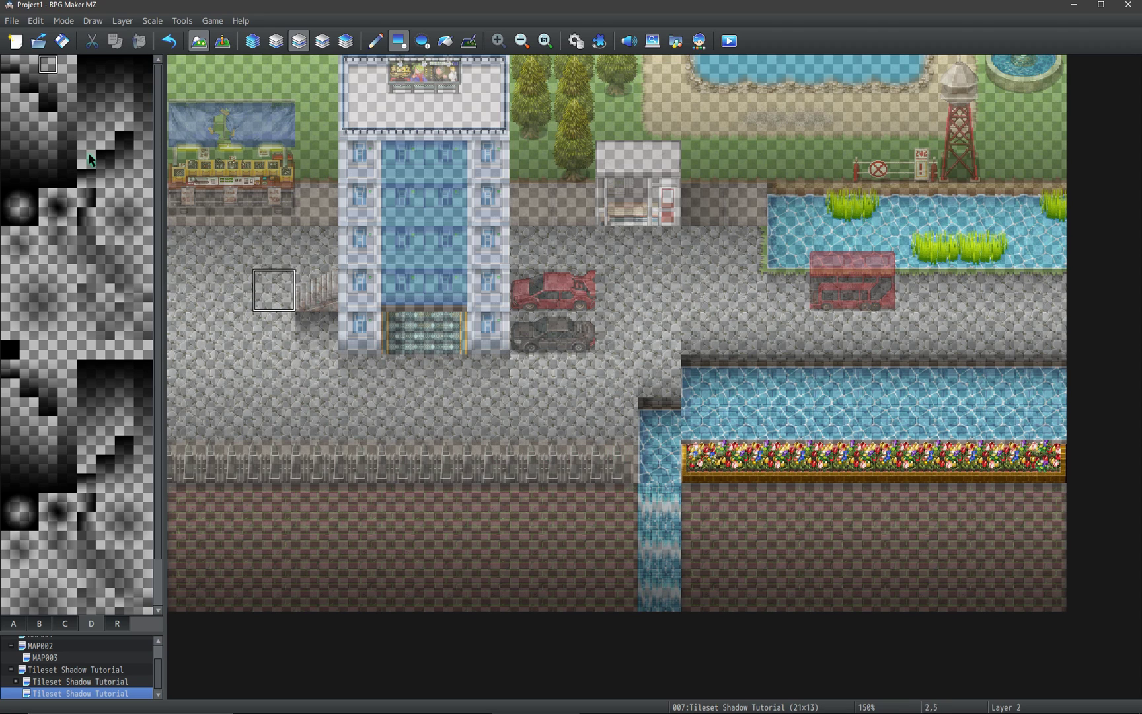
On Layer 2, shade the entire spiked fence row up to the channel with the stronger bottom-edge shadow tile.
click(18, 65)
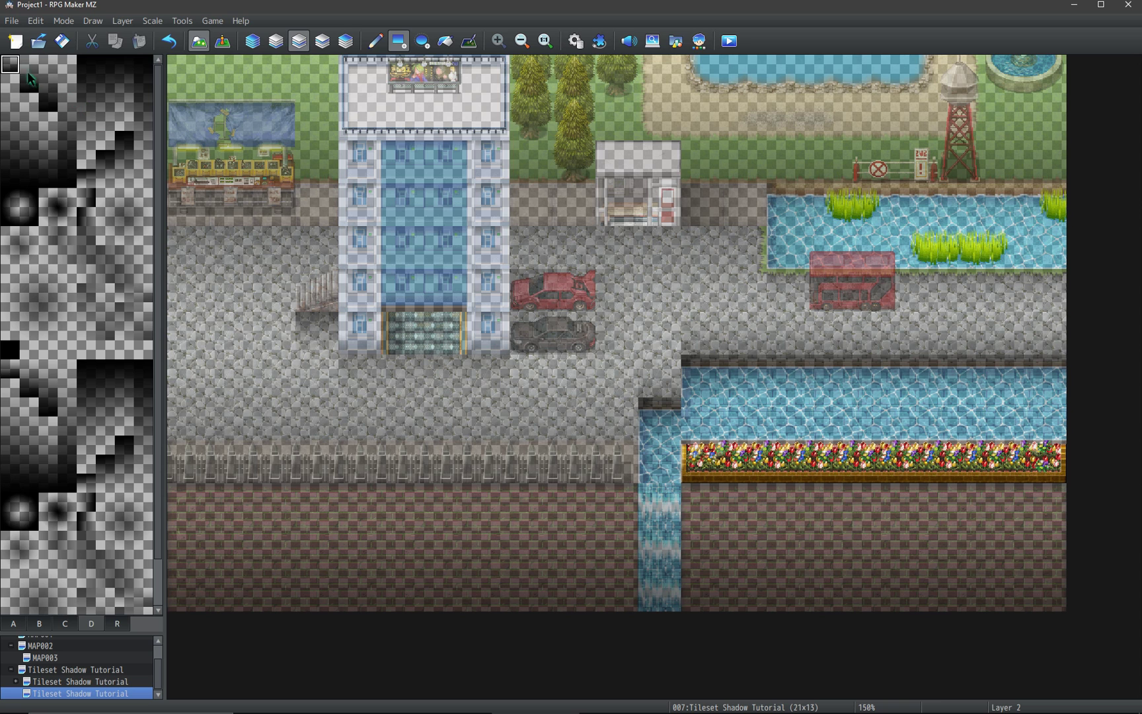
click(599, 457)
drag(434, 446, 197, 448)
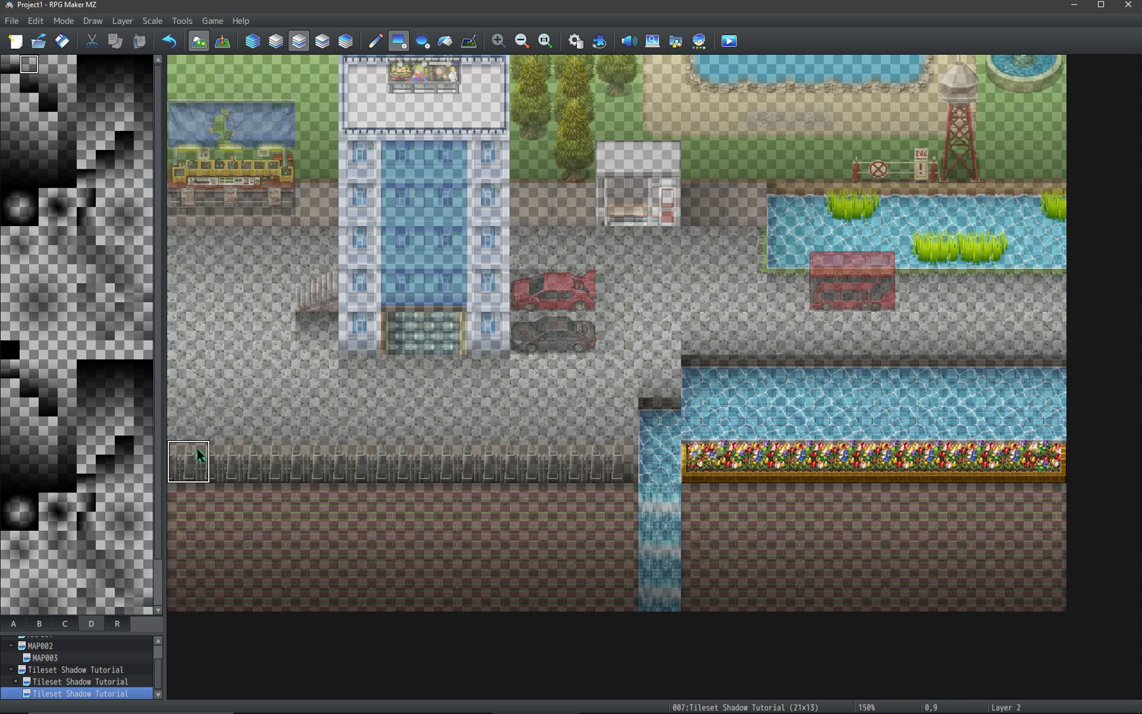
key(1)
key(F7)
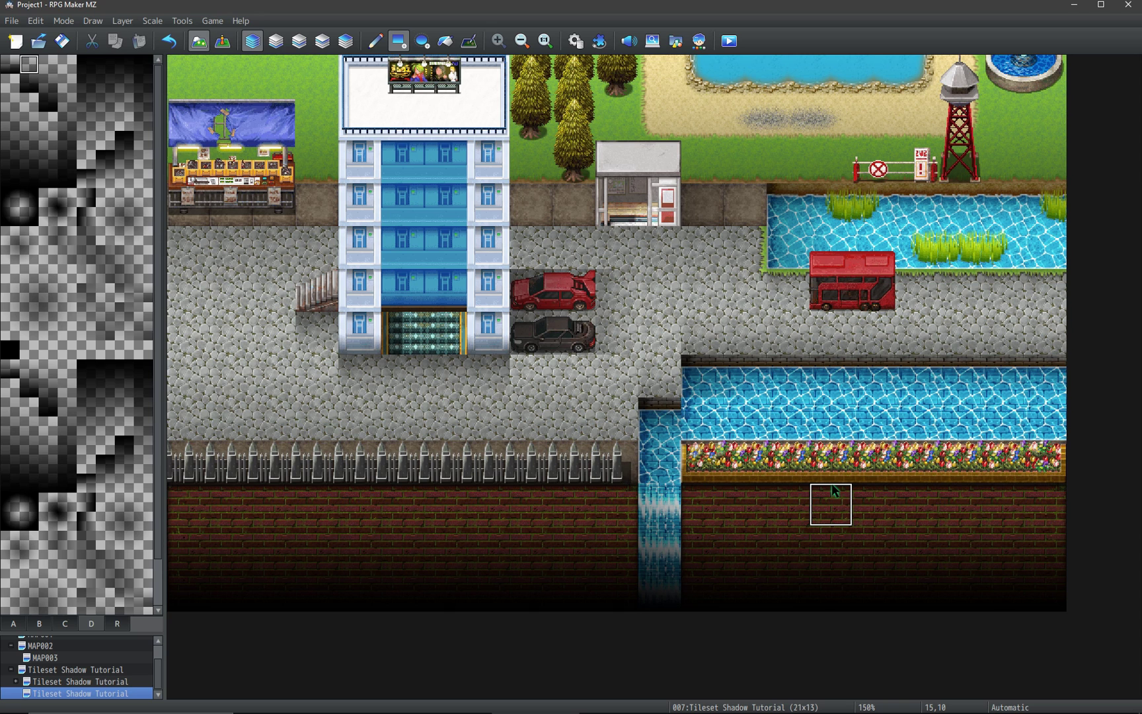
key(ctrl+z)
key(F9)
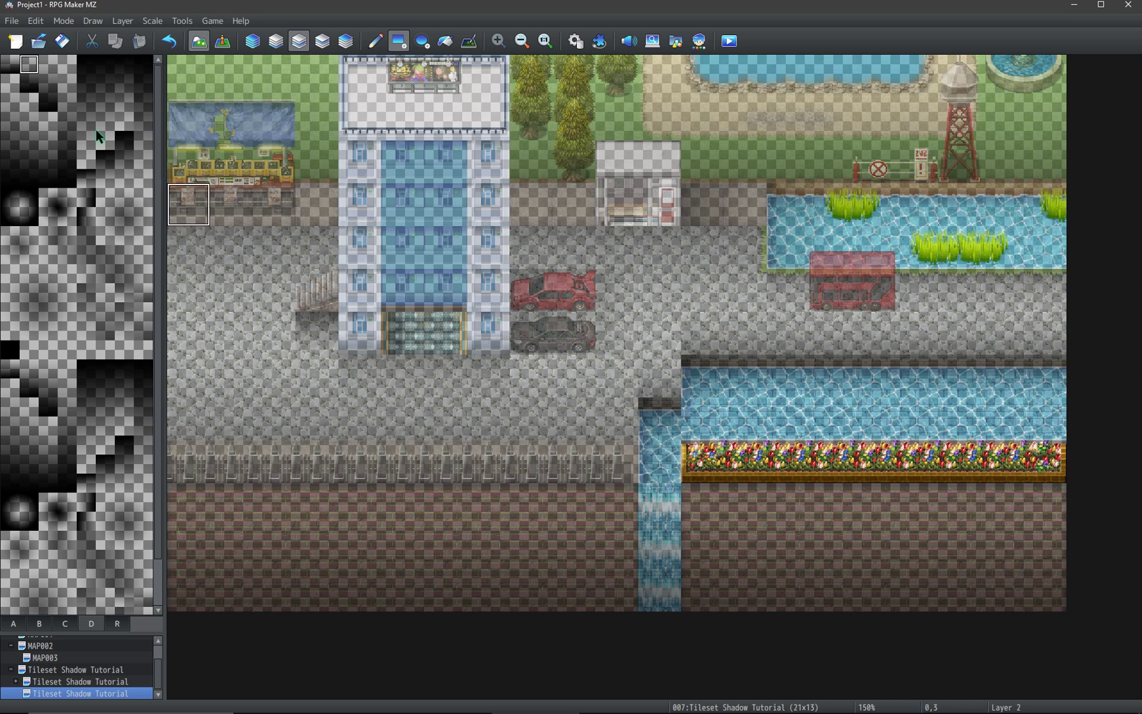
drag(616, 450, 188, 452)
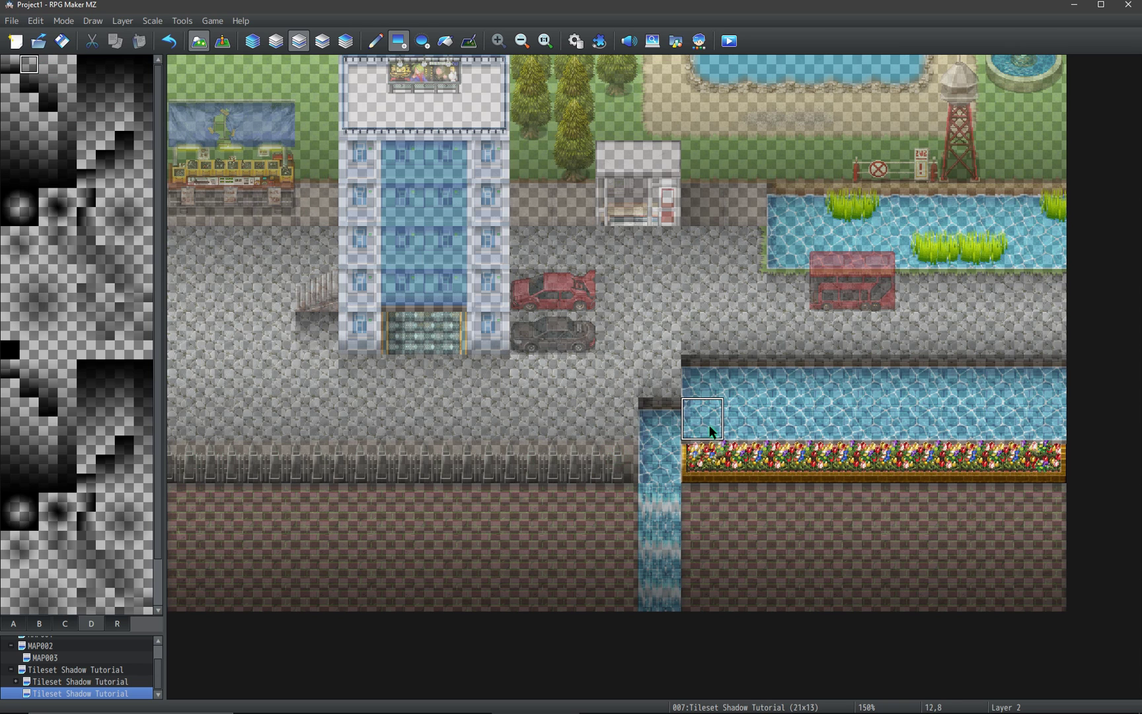
Shade the southern row of the lower canal with a light bottom-edge shadow tile and check it with all layers shown.
key(F10)
key(F11)
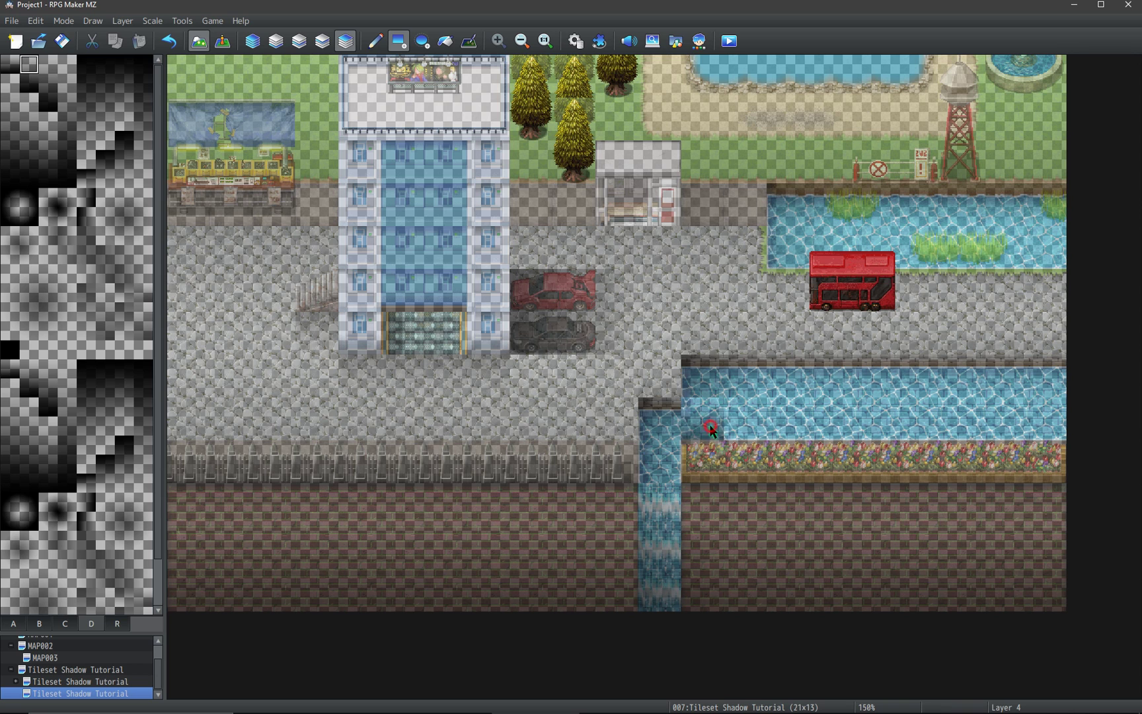
key(F10)
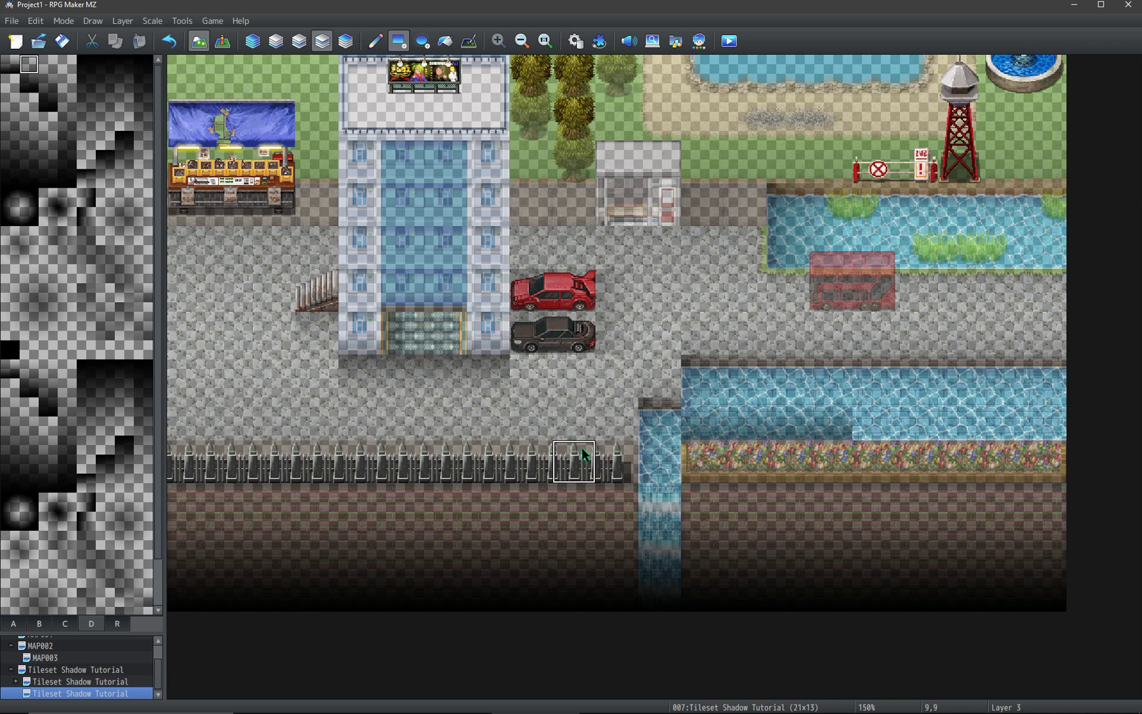
key(F9)
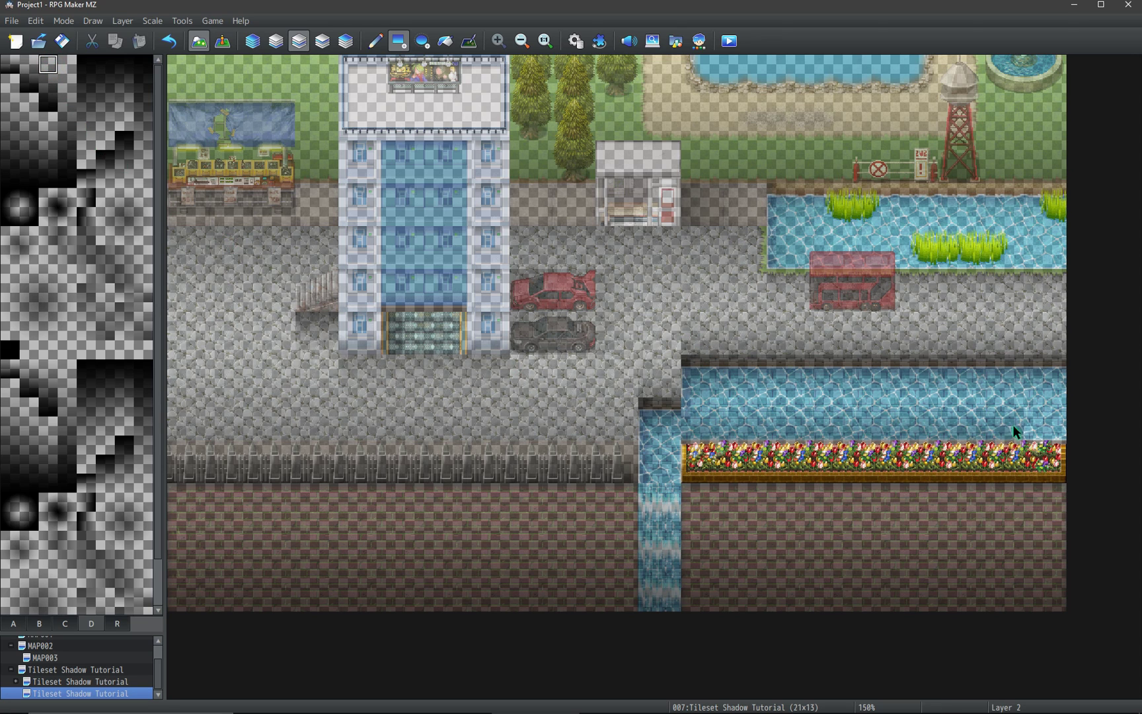
key(F8)
key(F7)
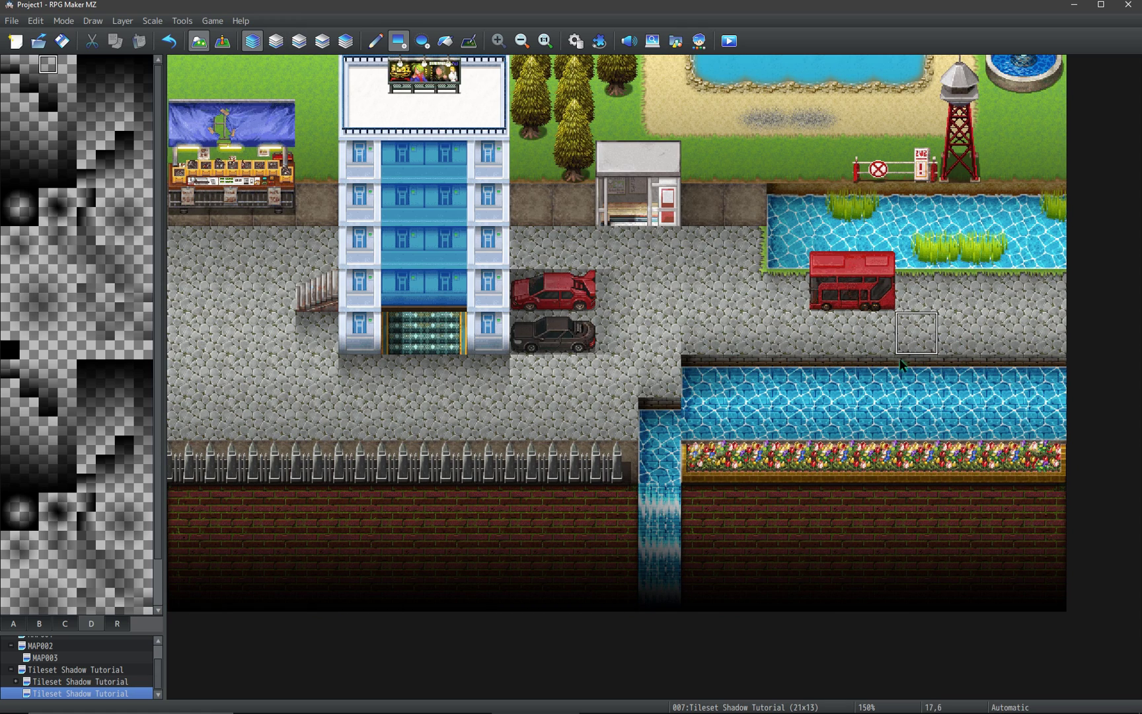
On Layer 4, shade the tall building's white roof with the three-tile-wide horizontal gradient.
key(F11)
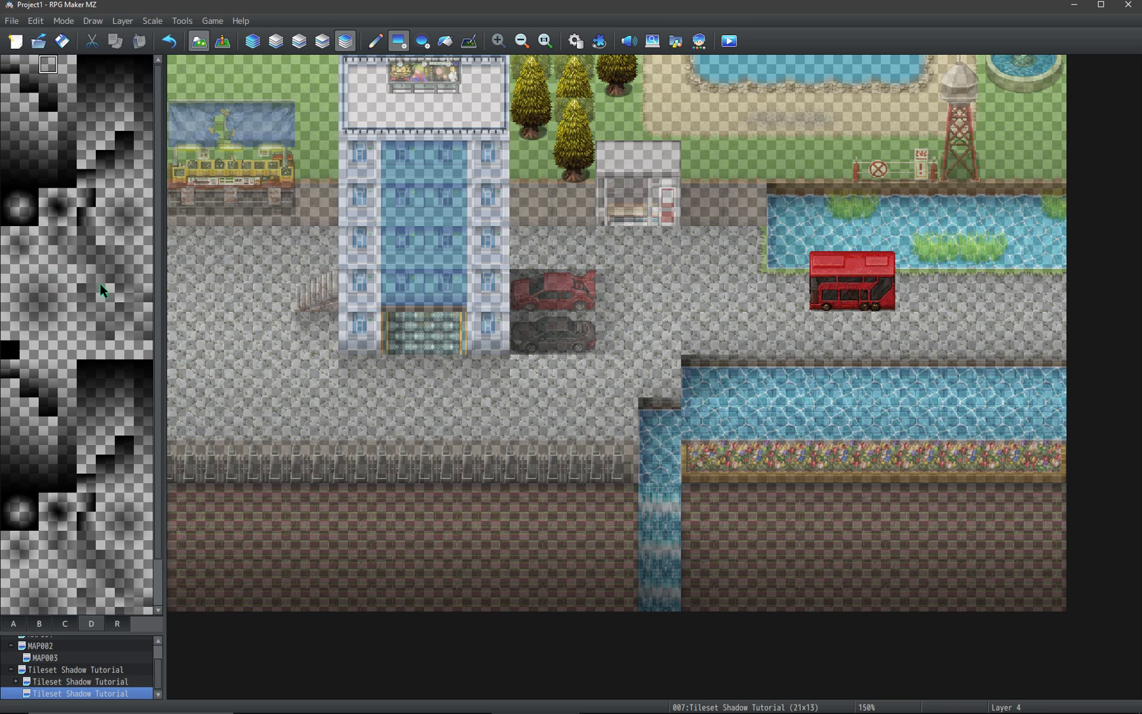
drag(42, 255, 81, 253)
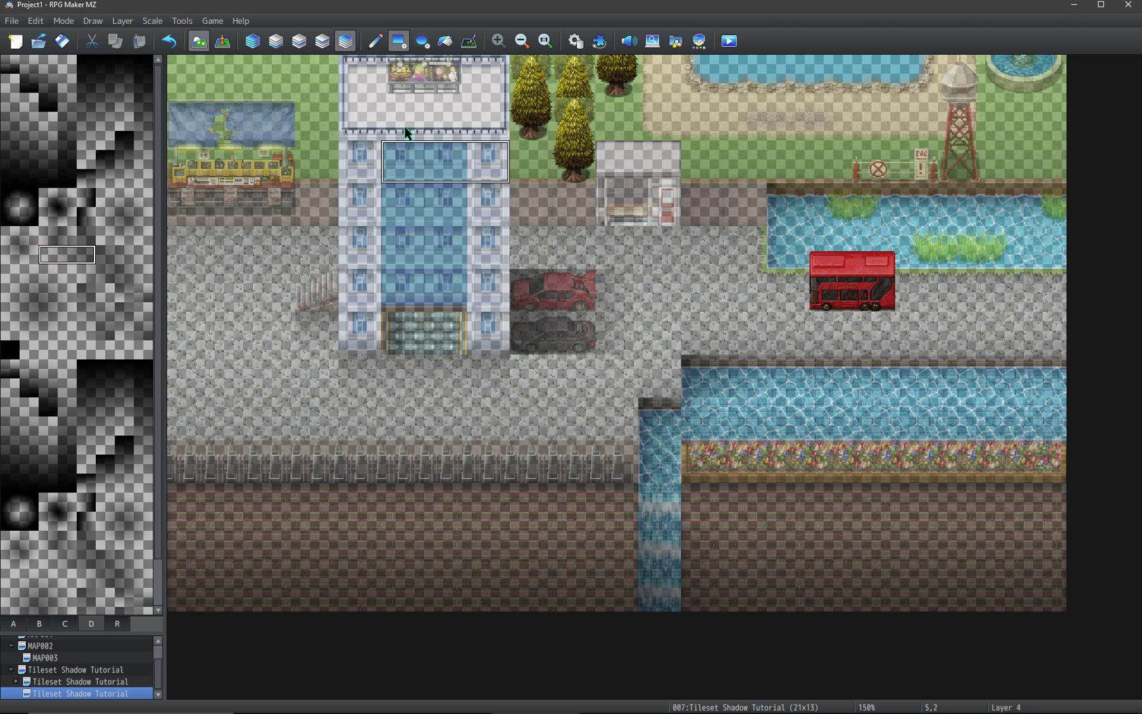
mouse_move(392, 80)
mouse_down()
mouse_move(484, 78)
mouse_move(486, 115)
mouse_up()
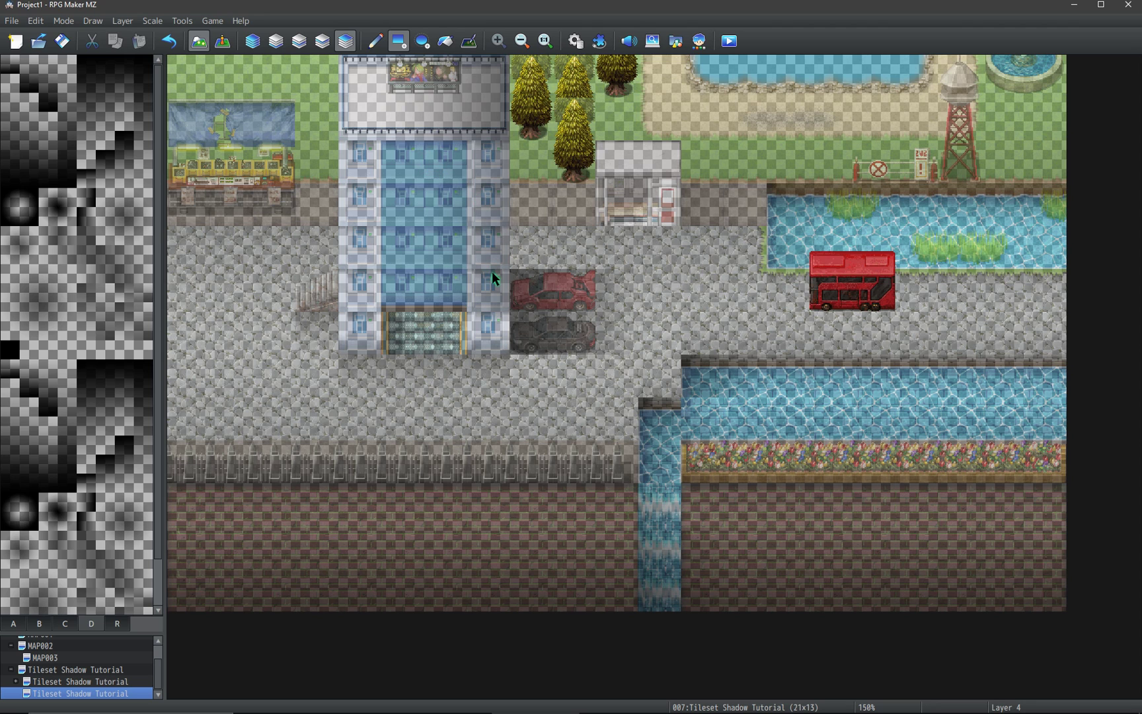
Check the tall building's shading on Layers 4, 3, 2 and 1, and with all layers shown.
key(3)
drag(413, 161, 459, 214)
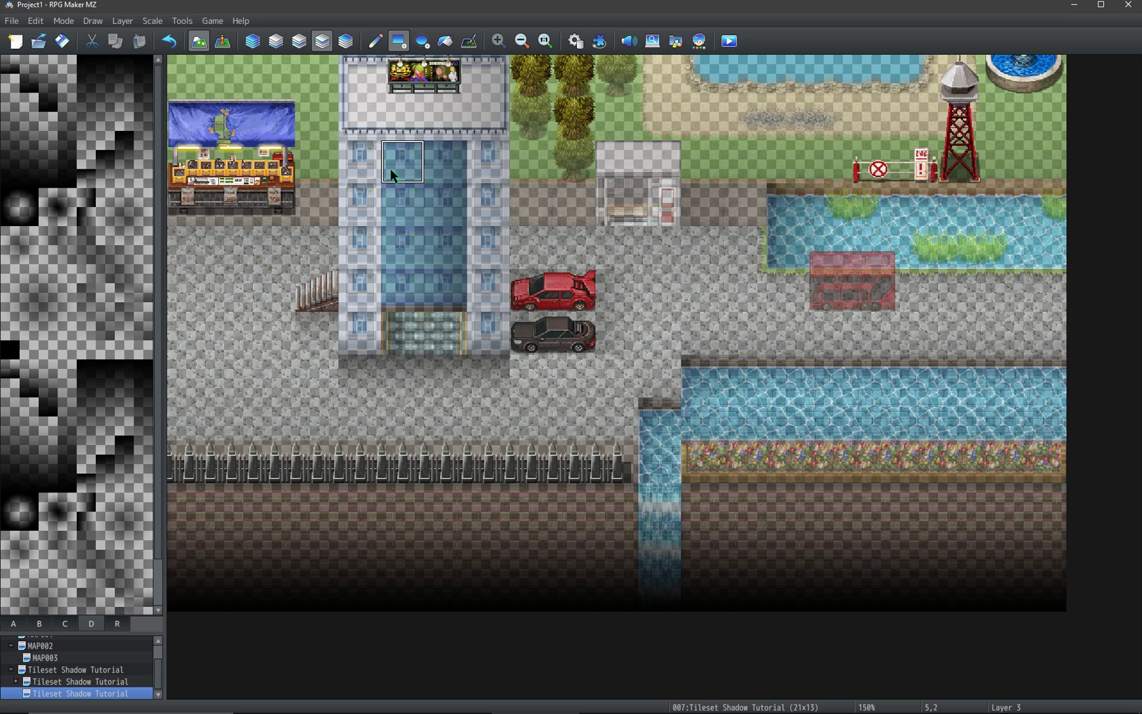
key(4)
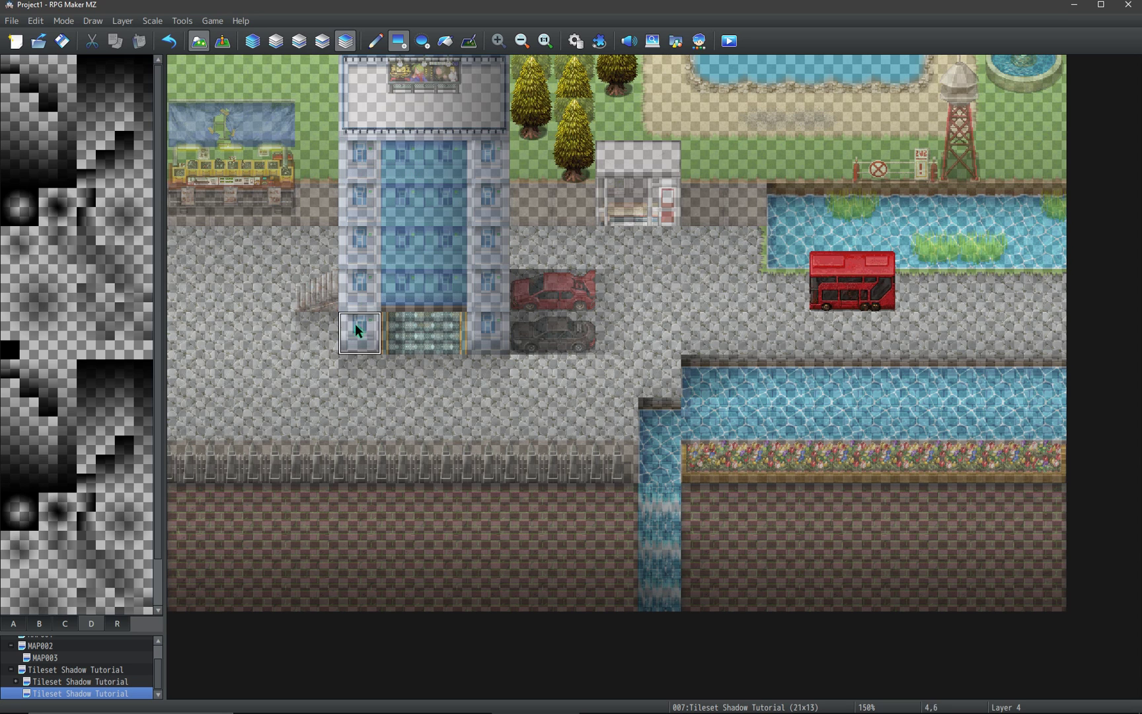
click(125, 180)
click(301, 276)
key(3)
key(2)
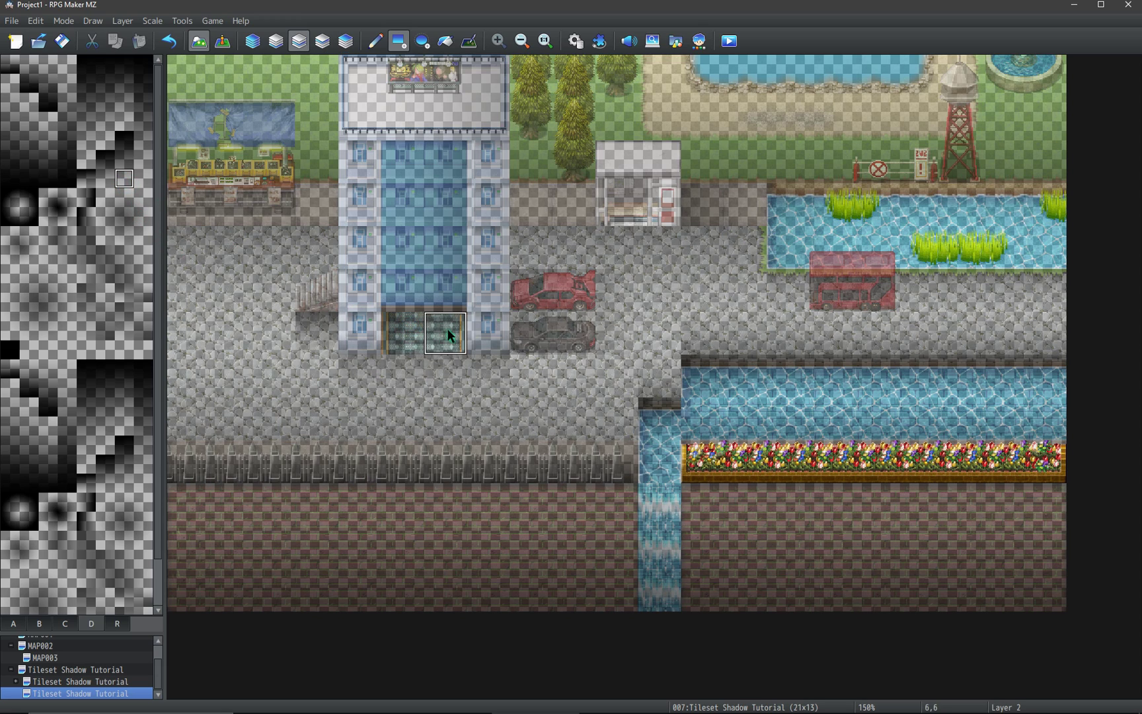
key(1)
key(0)
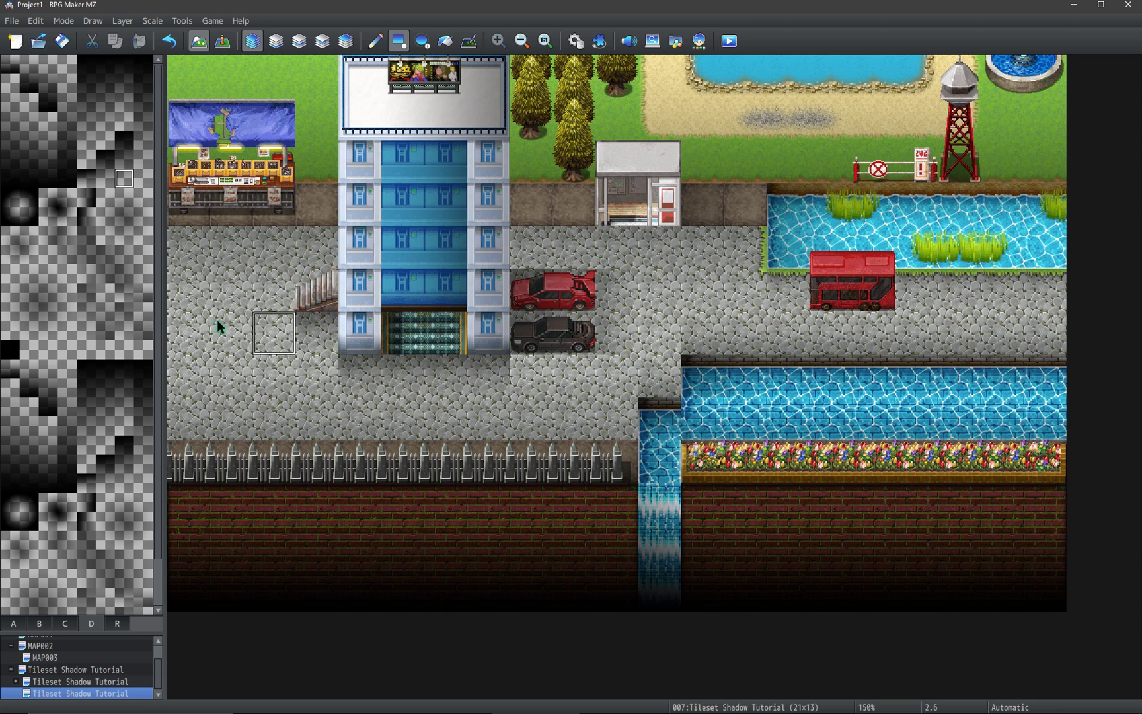
Try the two-tile-wide gradient at the upper-left corner of the market stall area, comparing Layers 2, 3 and 4.
click(143, 255)
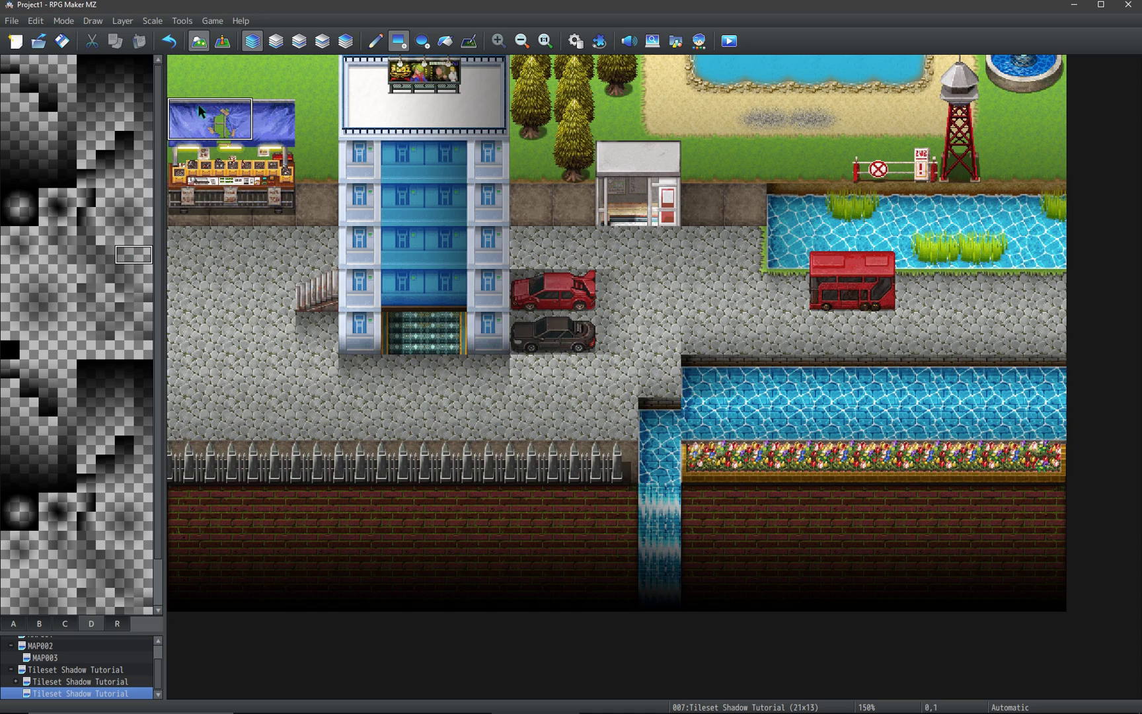
key(4)
key(3)
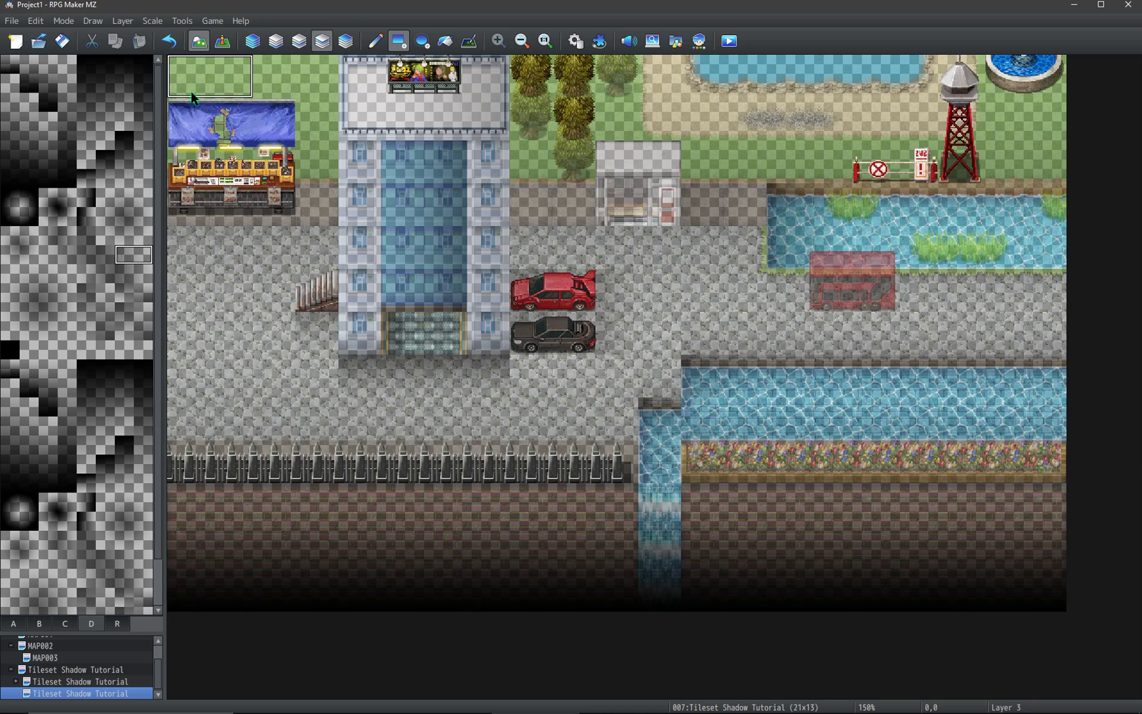
key(2)
key(3)
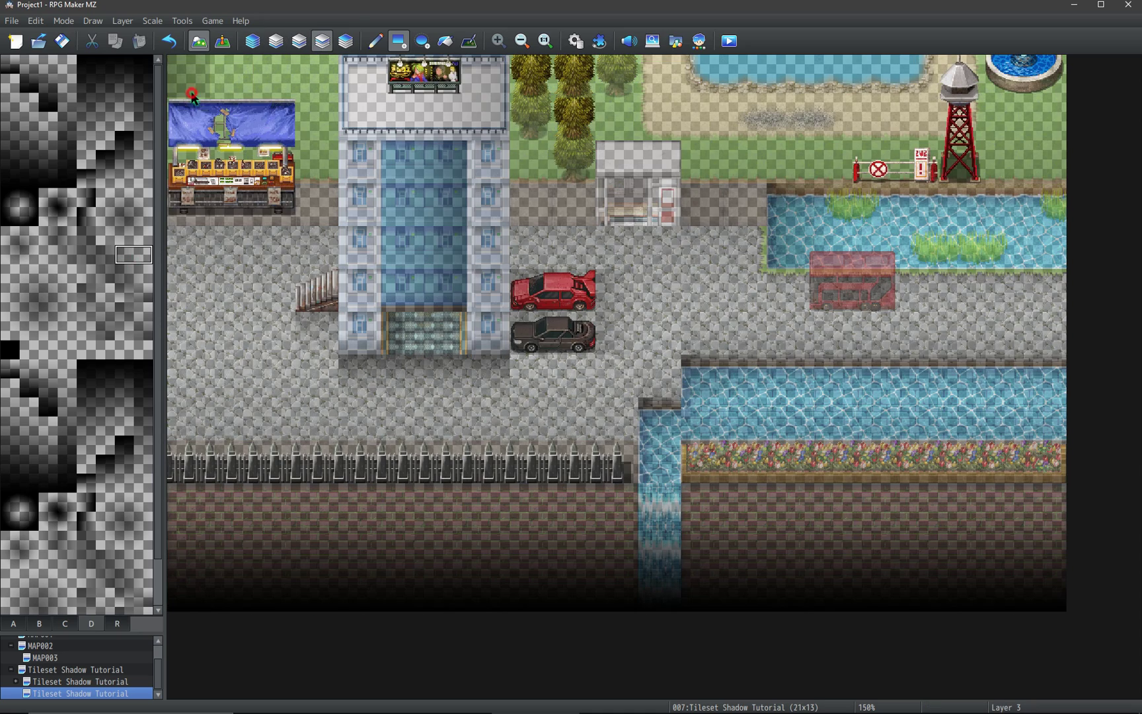
key(4)
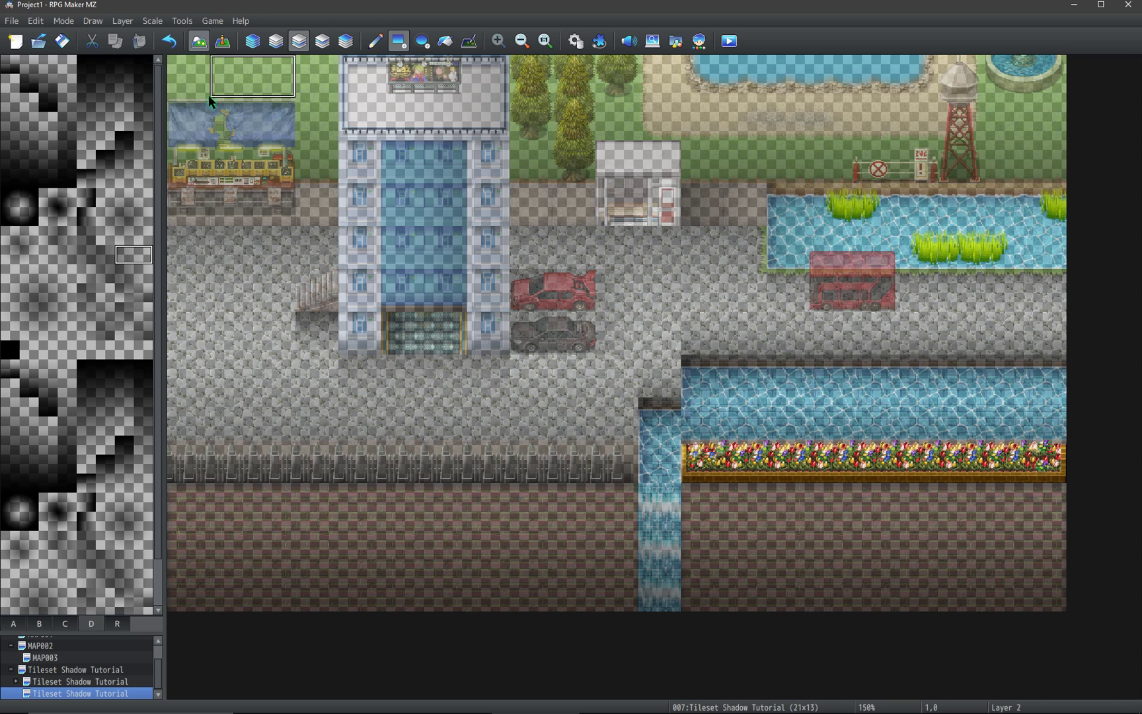
key(3)
key(4)
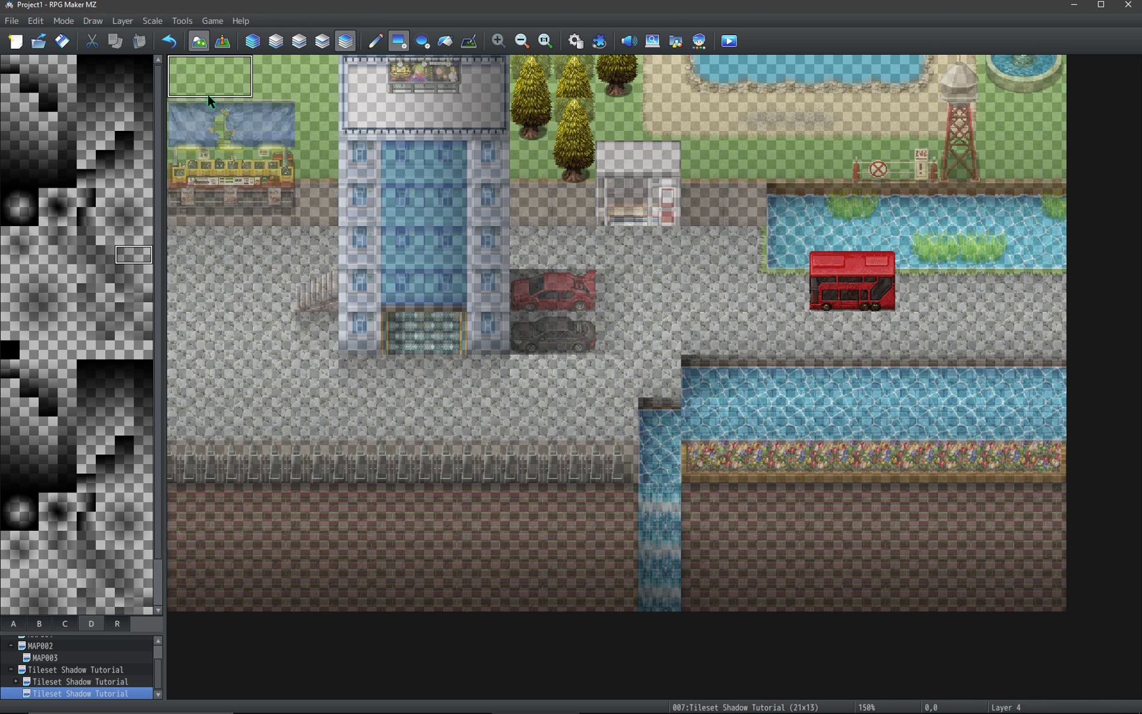
key(3)
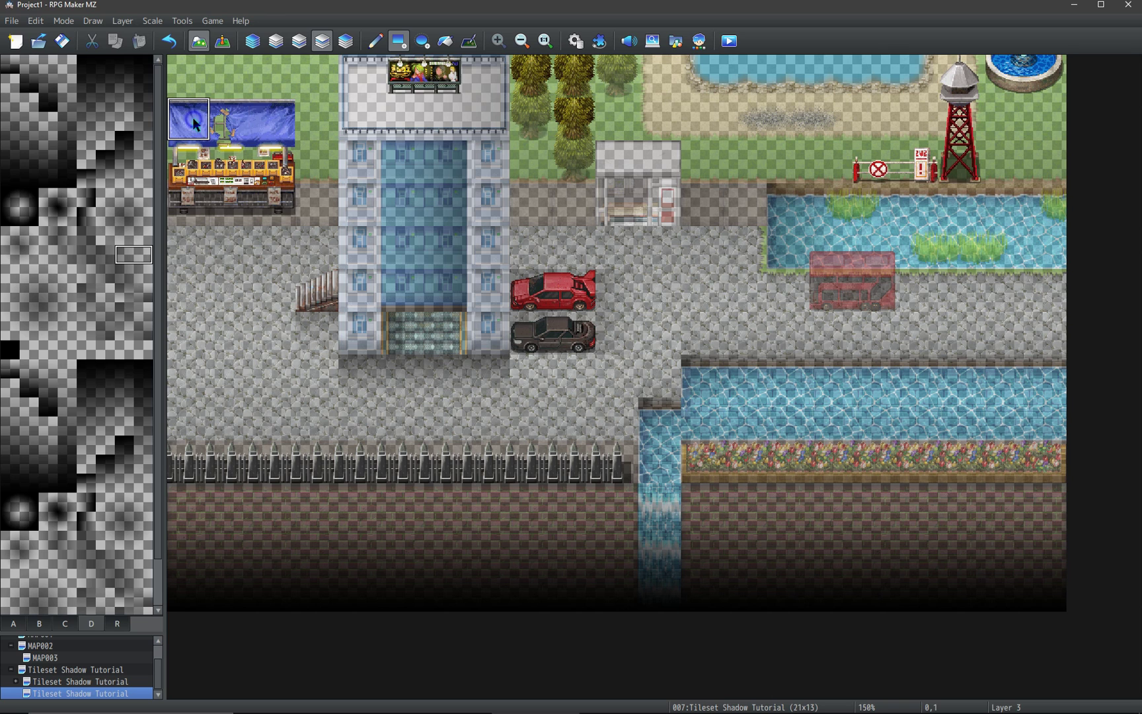
Move the market stall from Layer 3 to Layer 4 with the Pencil, clearing the original tiles.
click(375, 34)
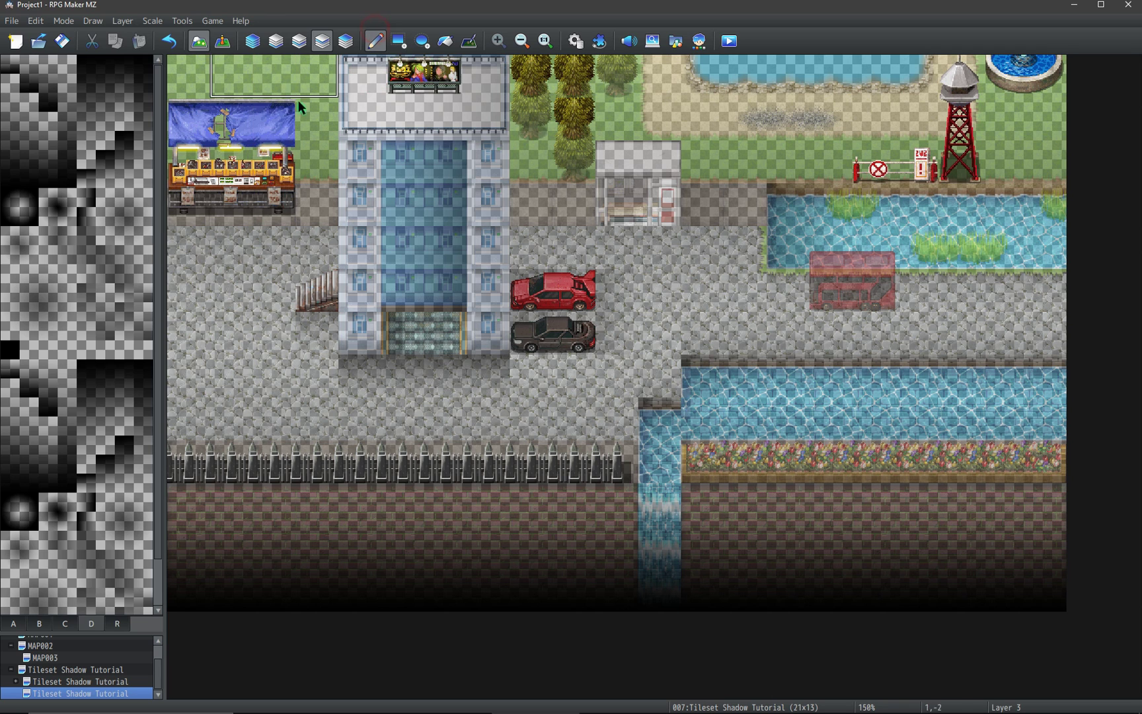
key(4)
click(252, 189)
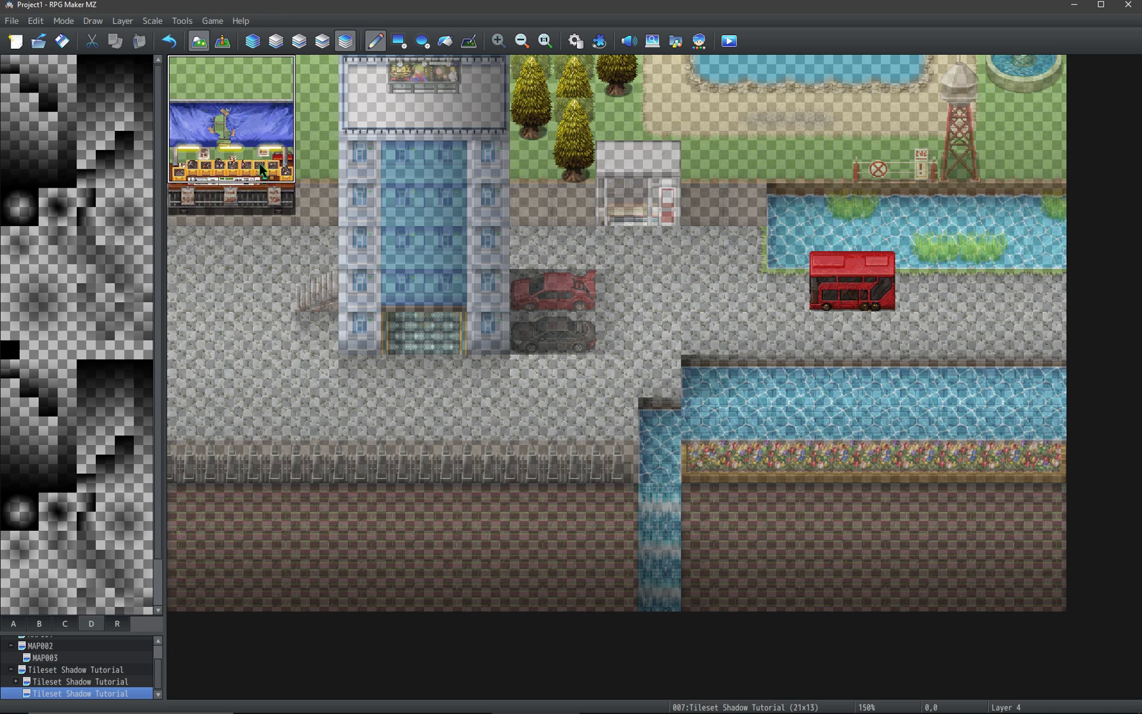
key(3)
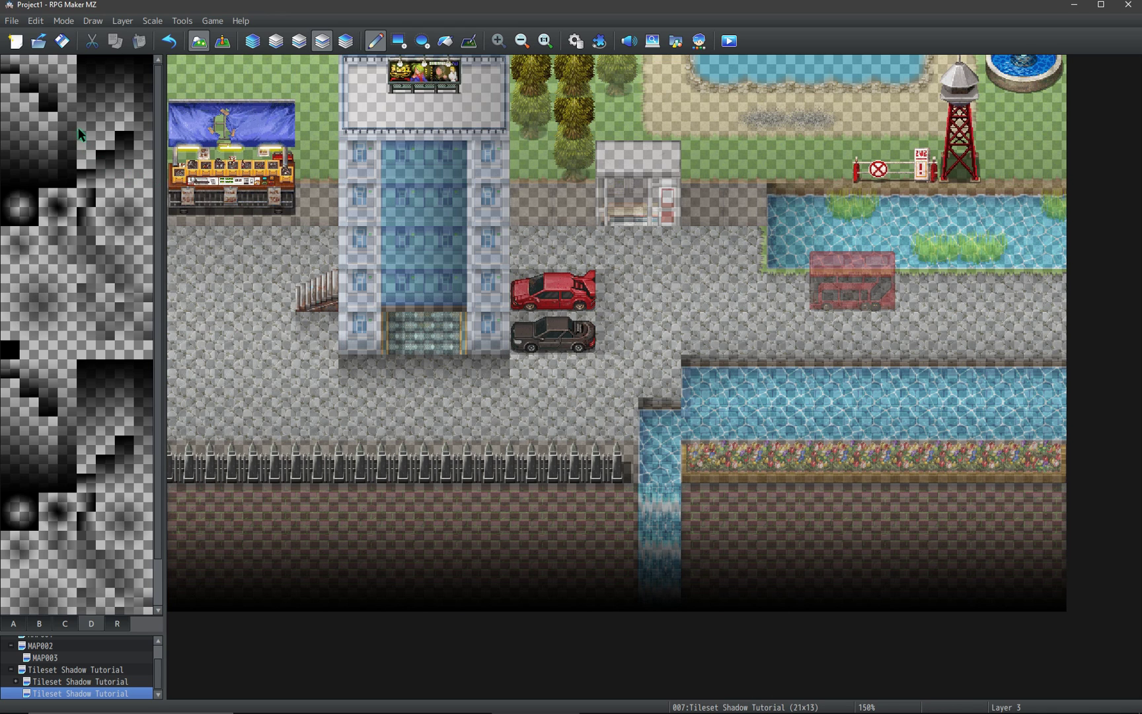
right_click(720, 100)
click(286, 132)
mouse_move(286, 135)
mouse_down()
mouse_move(175, 119)
mouse_move(265, 165)
mouse_move(185, 198)
mouse_move(163, 189)
mouse_up()
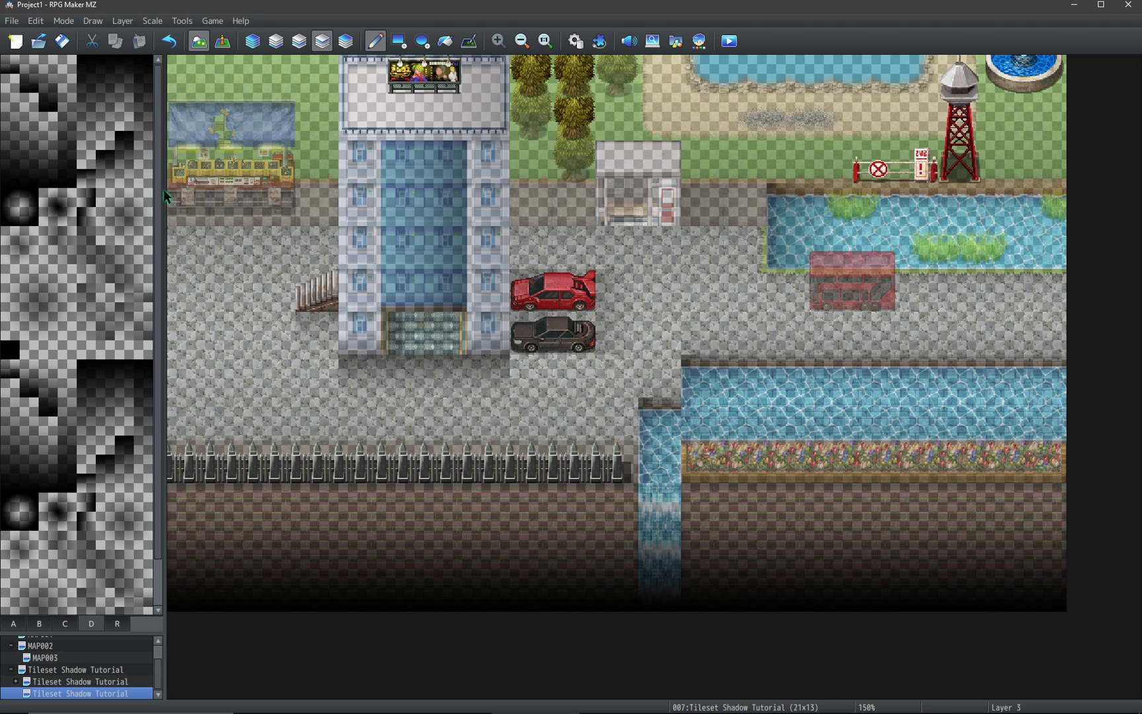
Try gradient tiles around the market stall, including a single shadow tile along the wall row beneath it on Layer 2.
drag(144, 254, 121, 259)
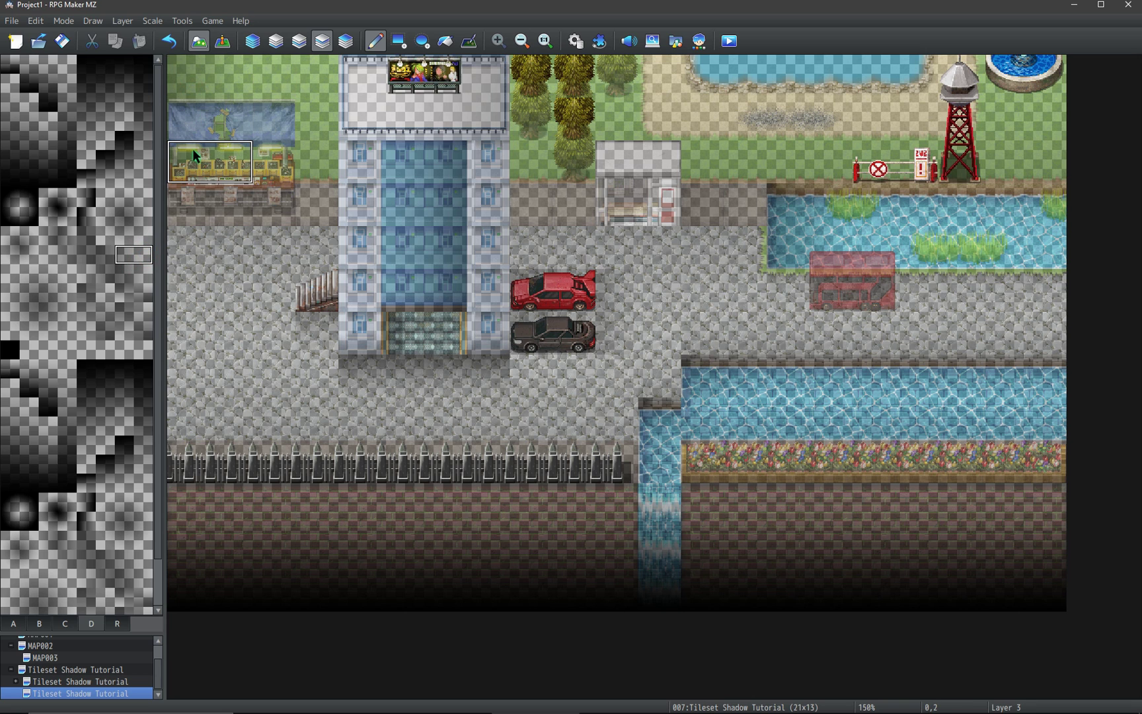
key(F7)
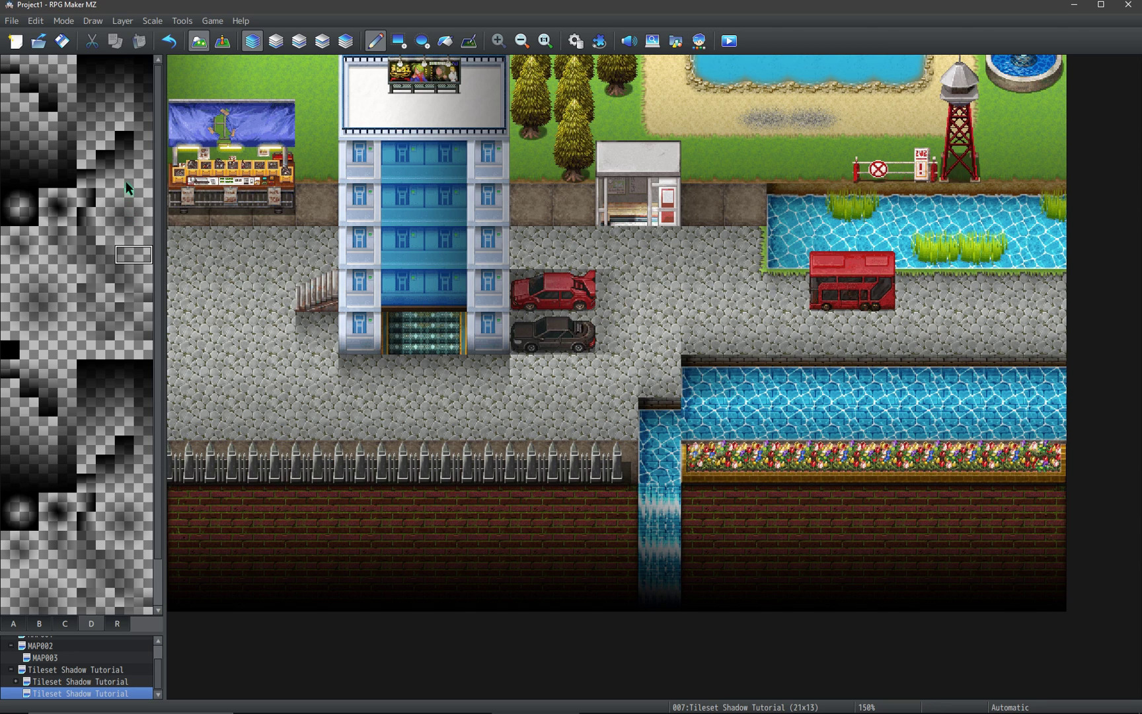
drag(85, 140, 83, 159)
key(4)
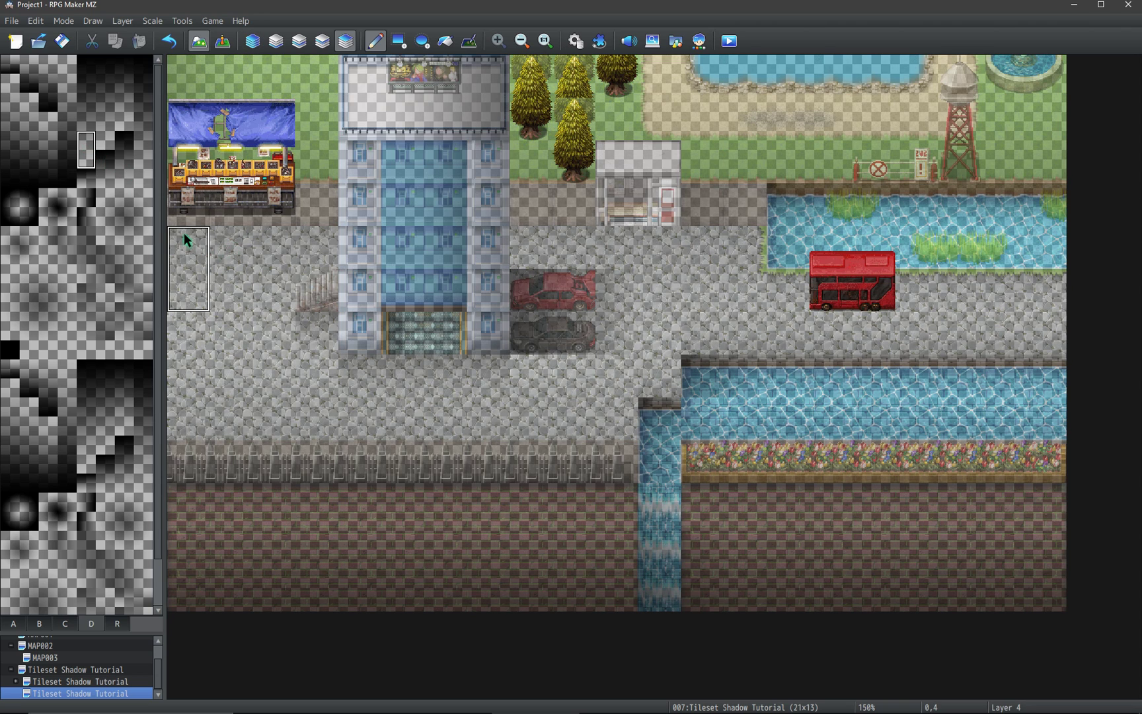
click(122, 182)
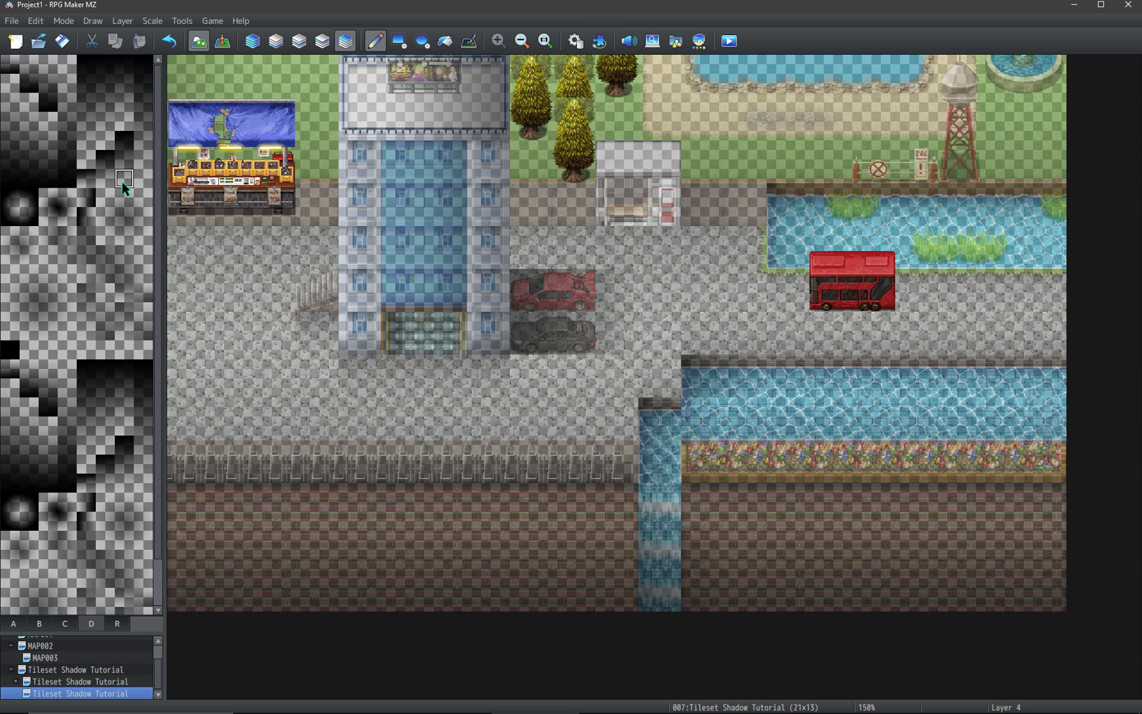
click(86, 178)
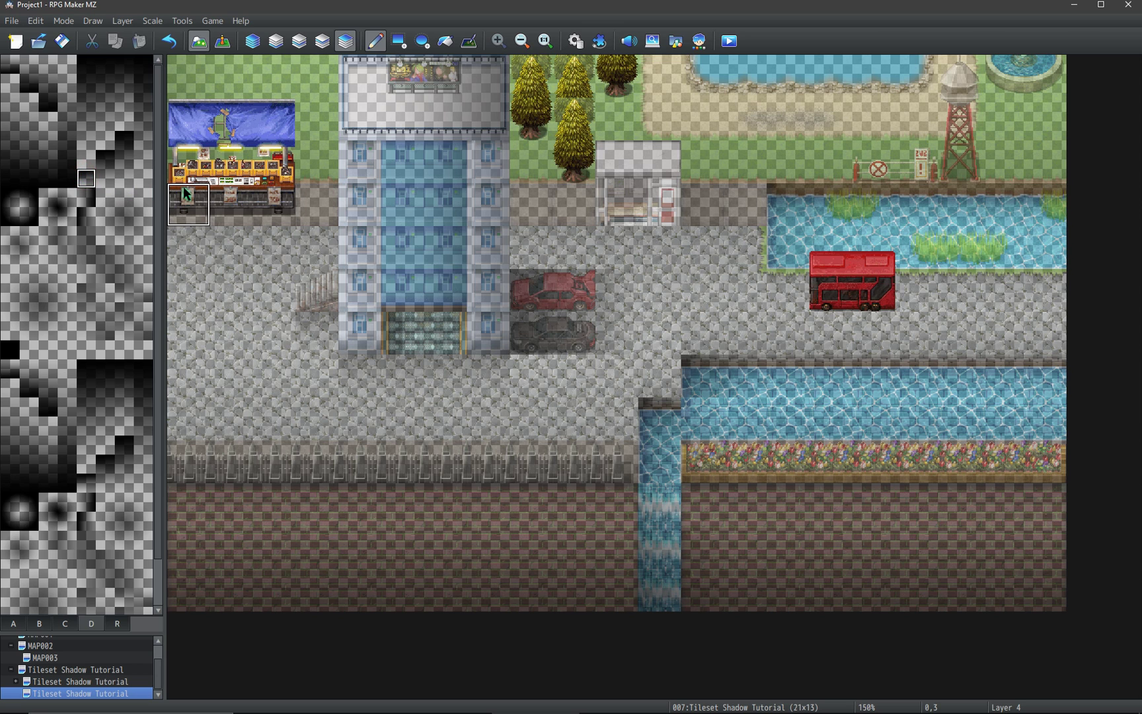
key(F3)
key(F2)
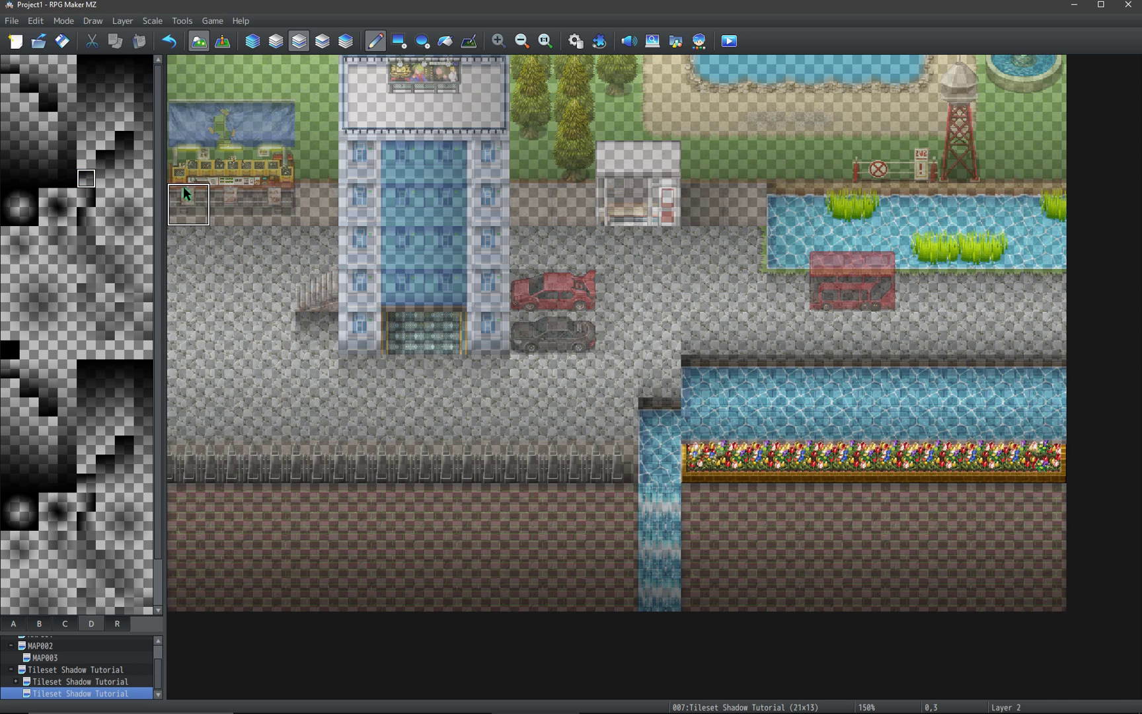
drag(183, 186, 263, 189)
key(1)
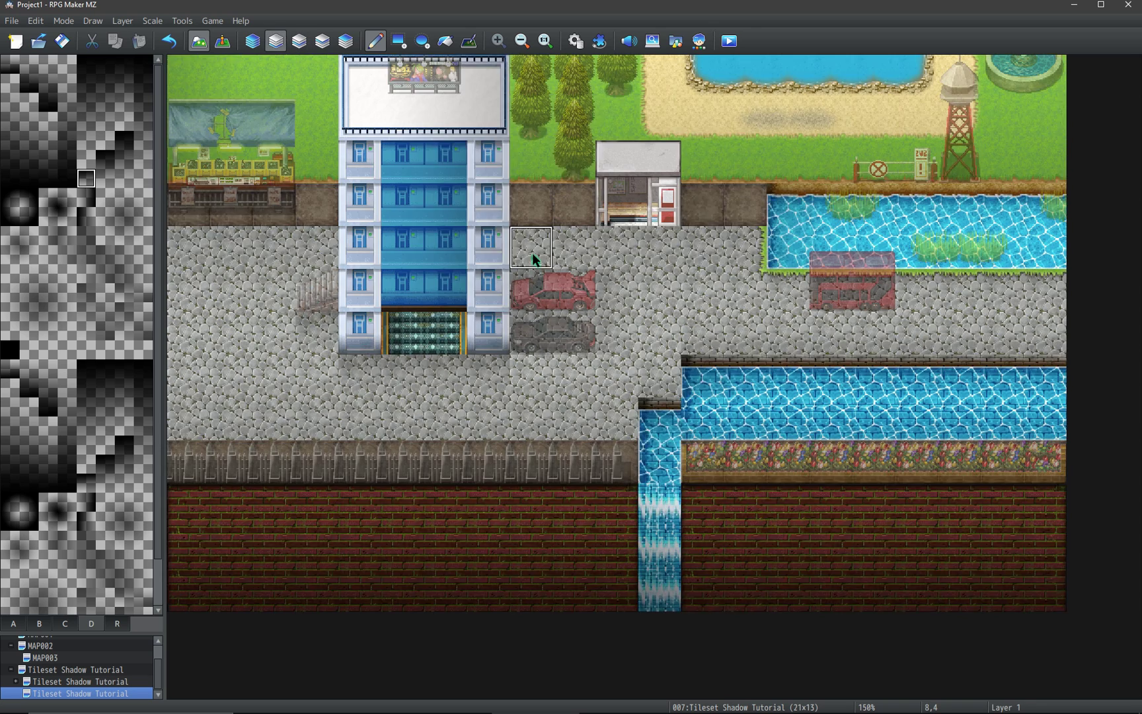
key(0)
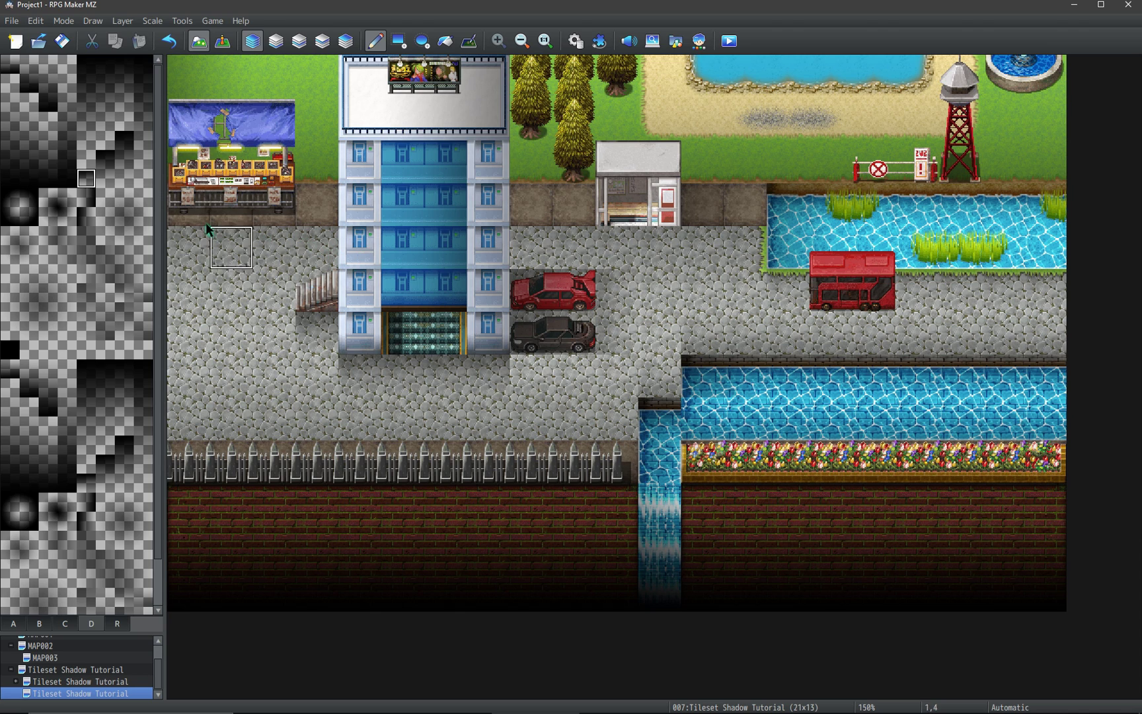
On Layer 3, shade the wall and ground beneath the market stall with the two-tile-high dark gradient.
click(122, 183)
drag(87, 159, 86, 141)
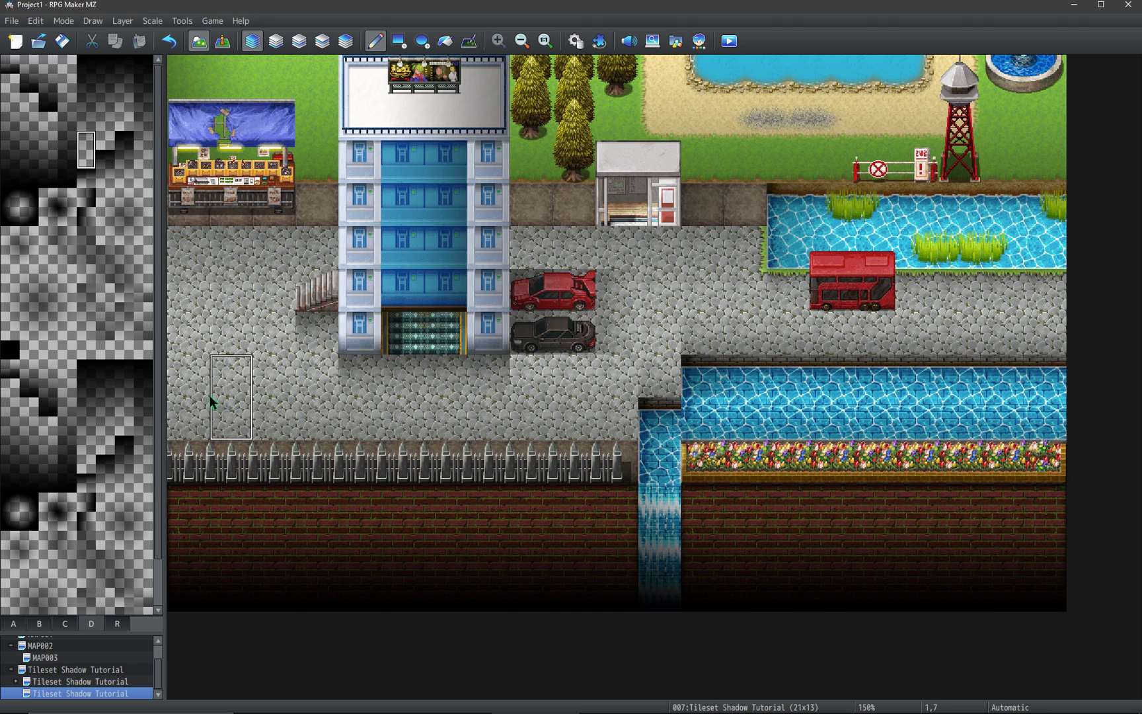
key(2)
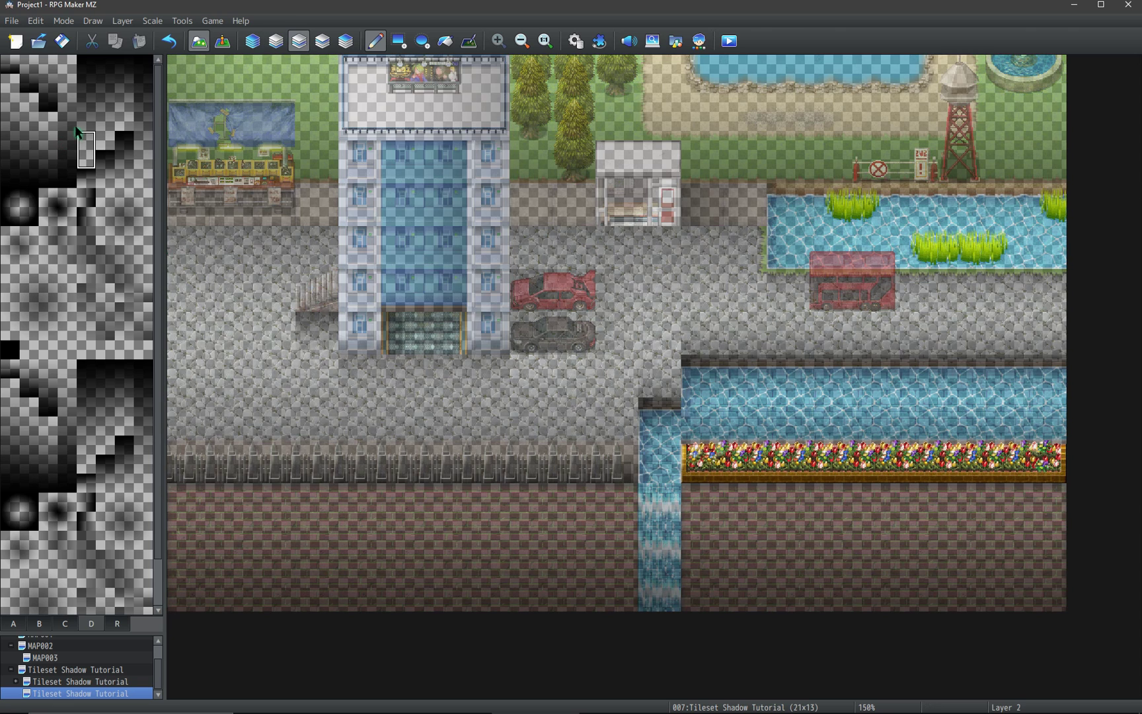
drag(85, 142, 86, 160)
key(3)
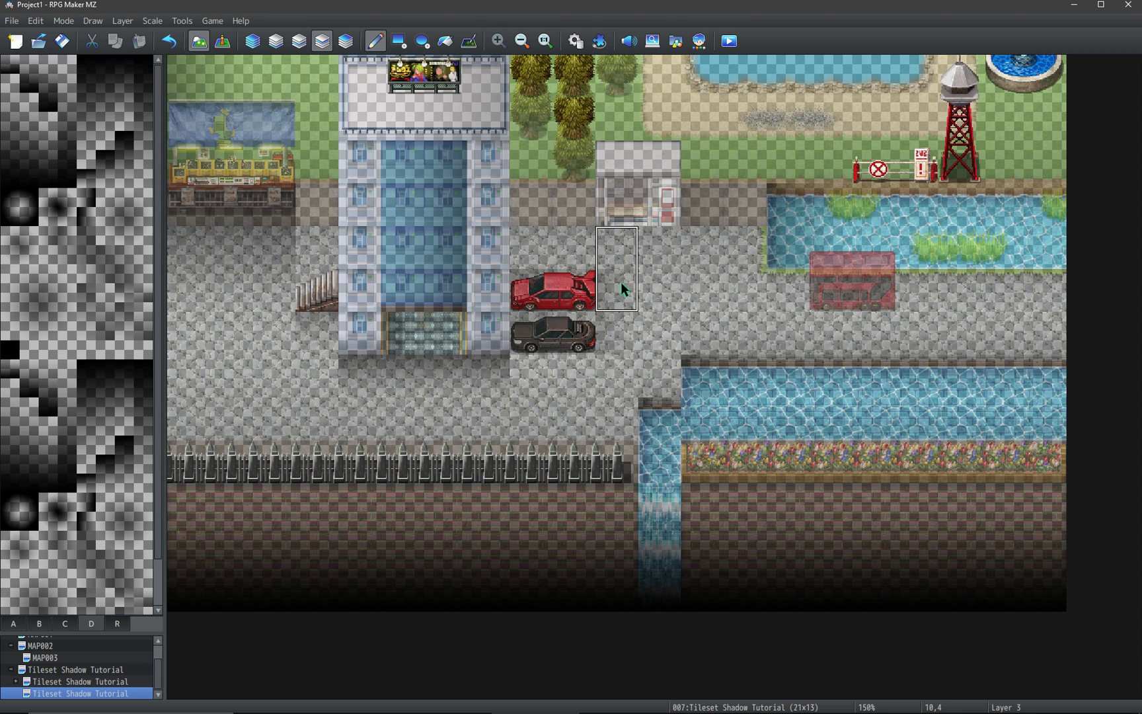
On Layer 3, shade the ground directly beneath the white shelter with a top-edge shadow tile and check it with all layers shown.
key(4)
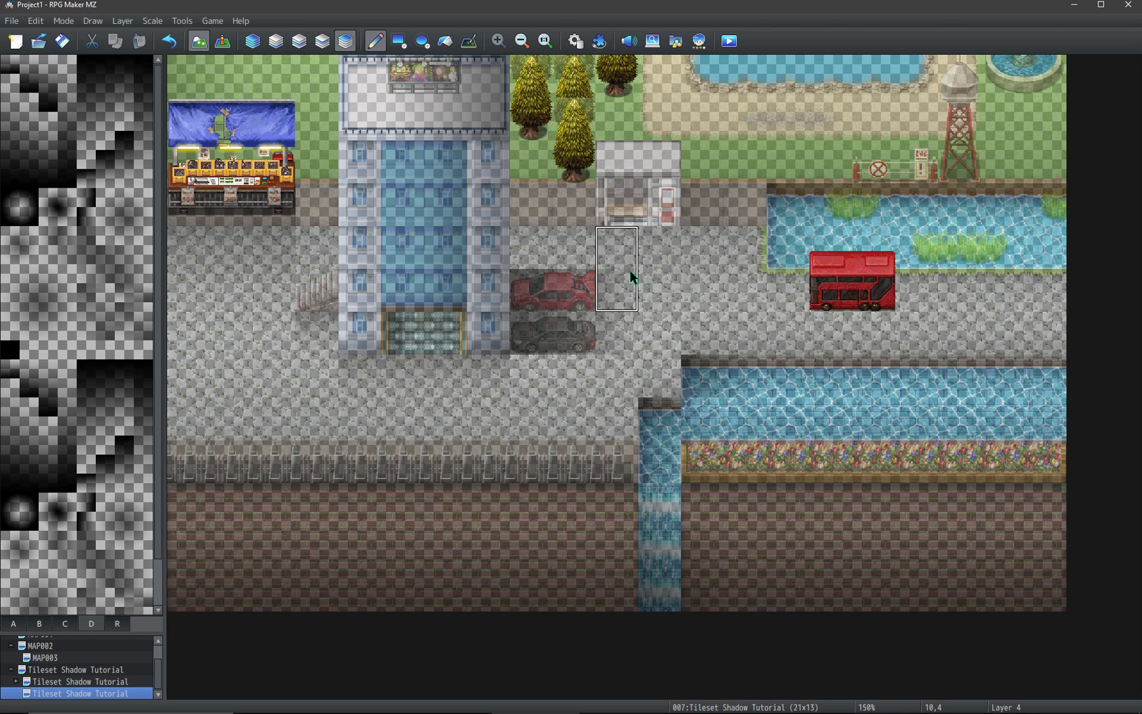
key(3)
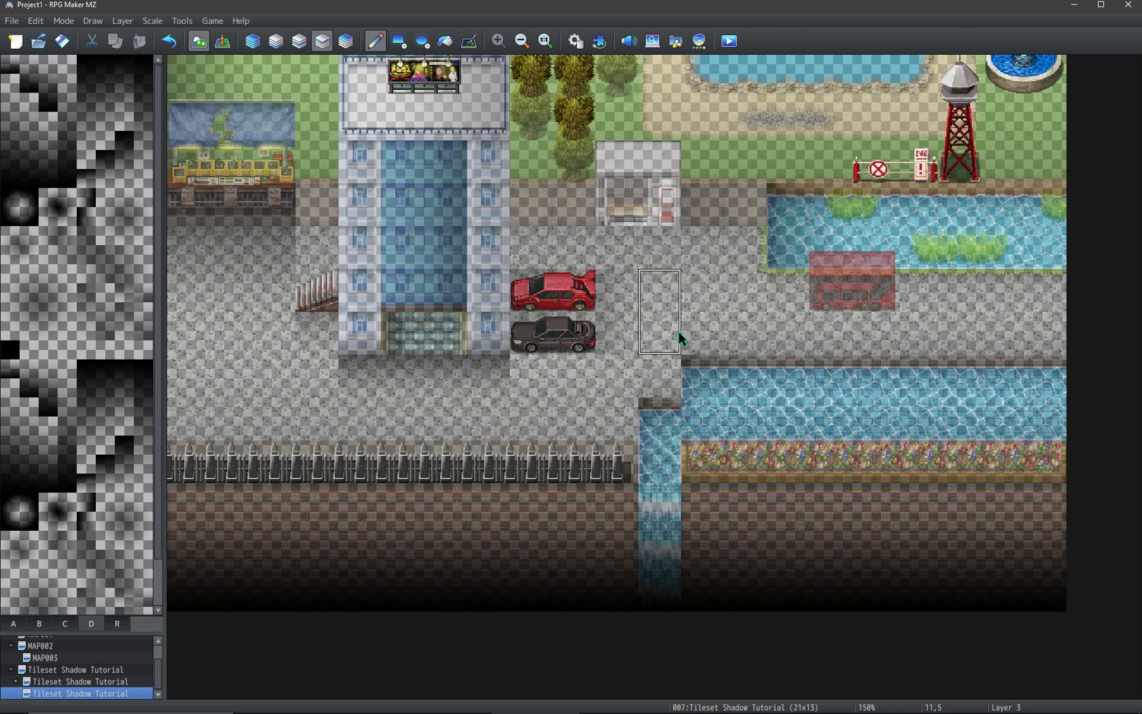
click(113, 179)
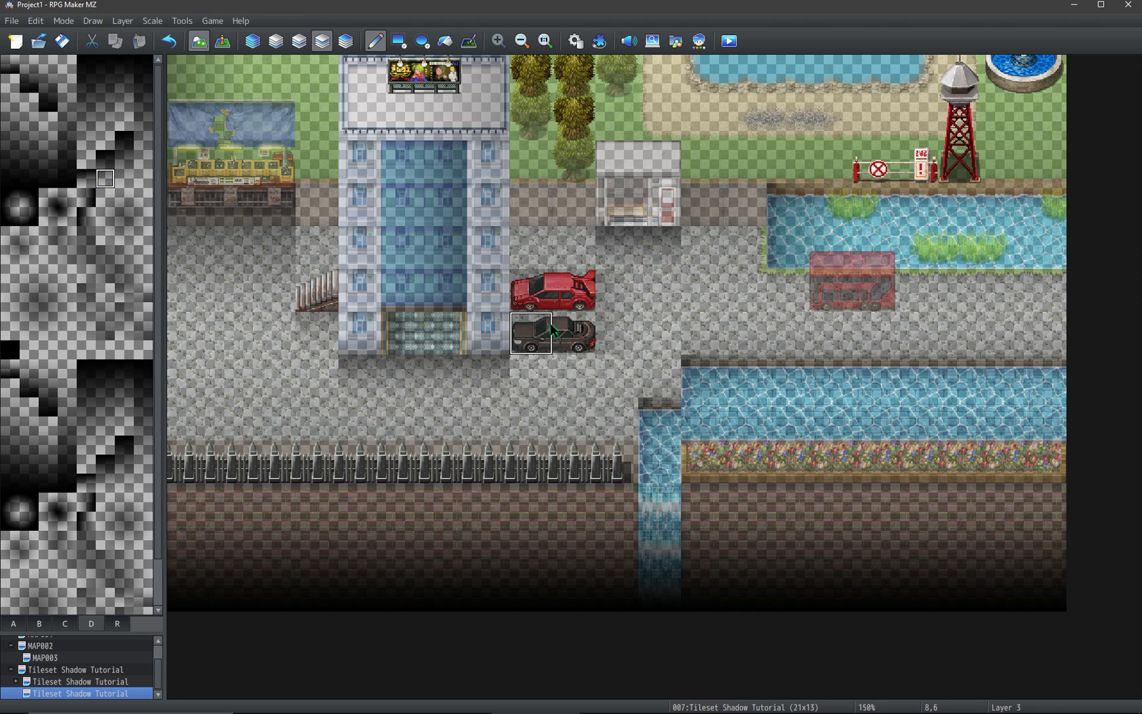
key(0)
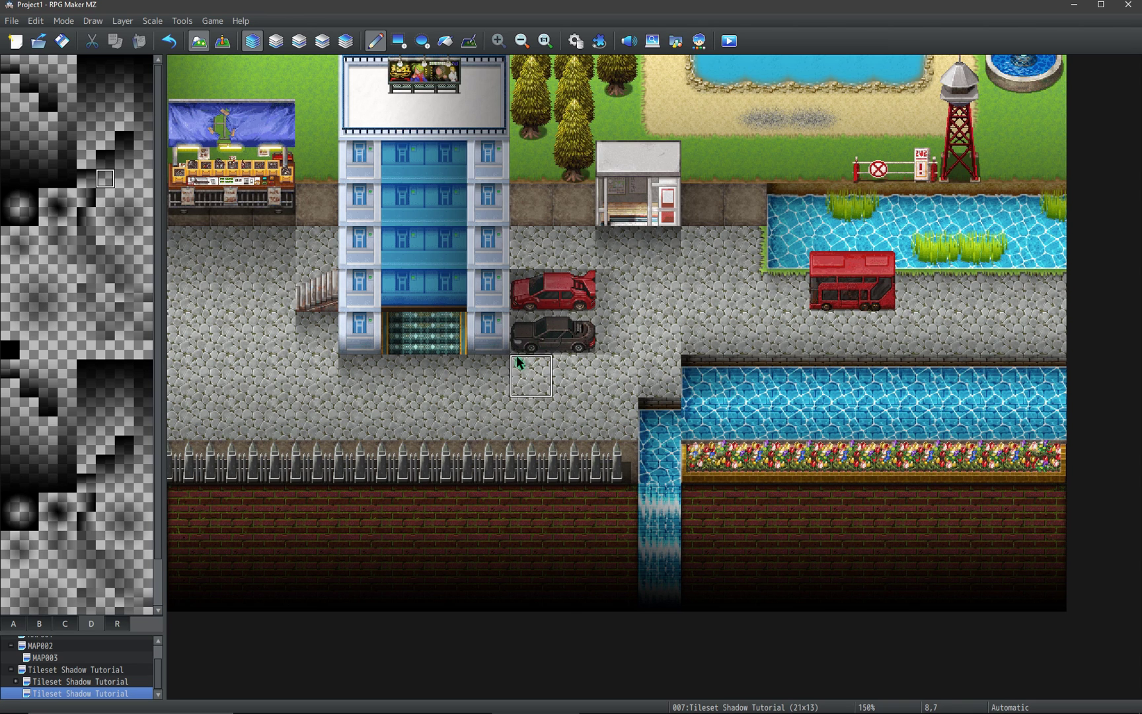
On Layer 4, shade the two ground tiles beneath the red bus with the same top-edge shadow tile.
key(4)
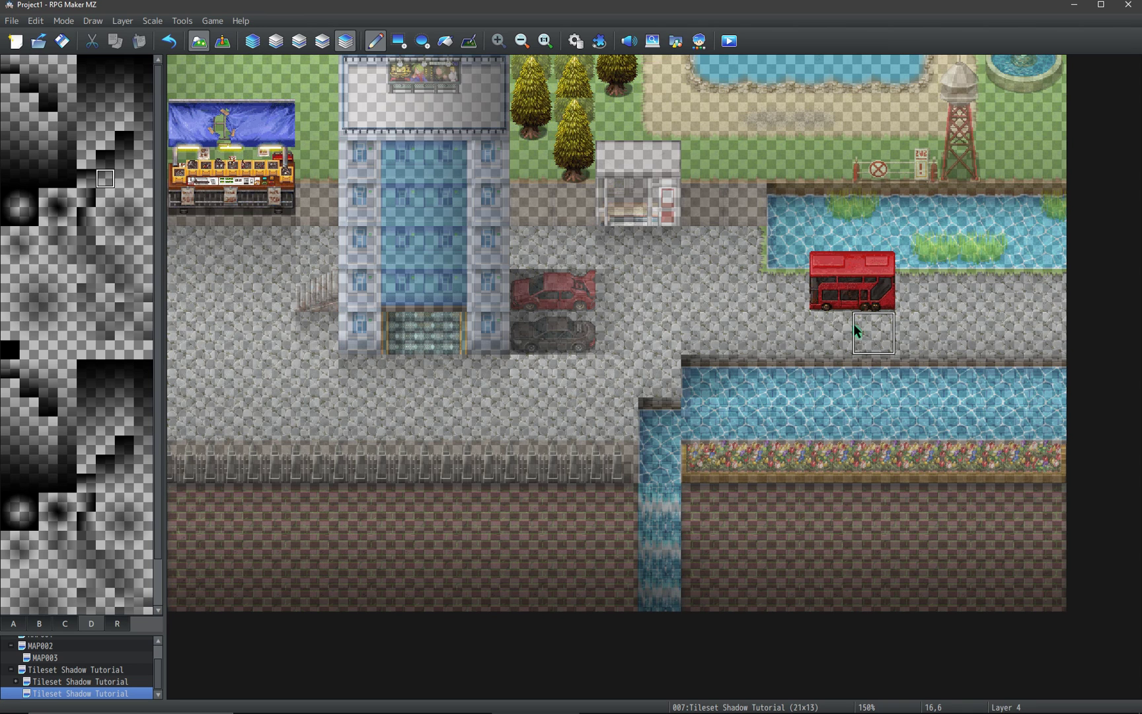
drag(834, 324, 862, 327)
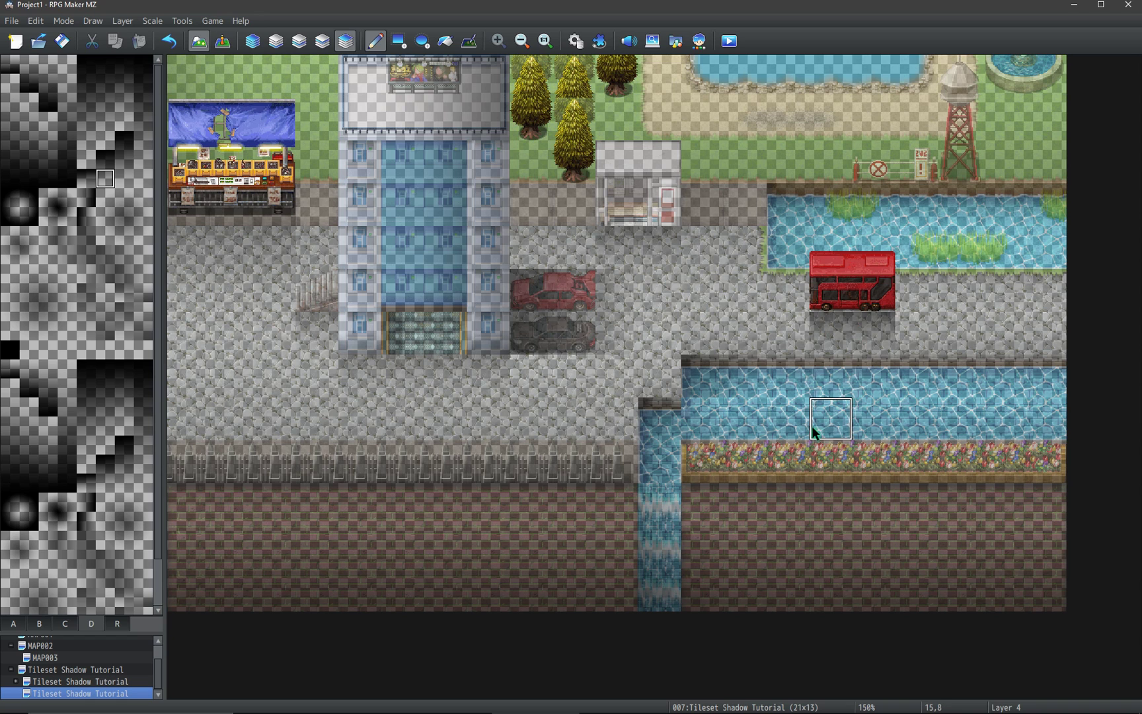
key(F8)
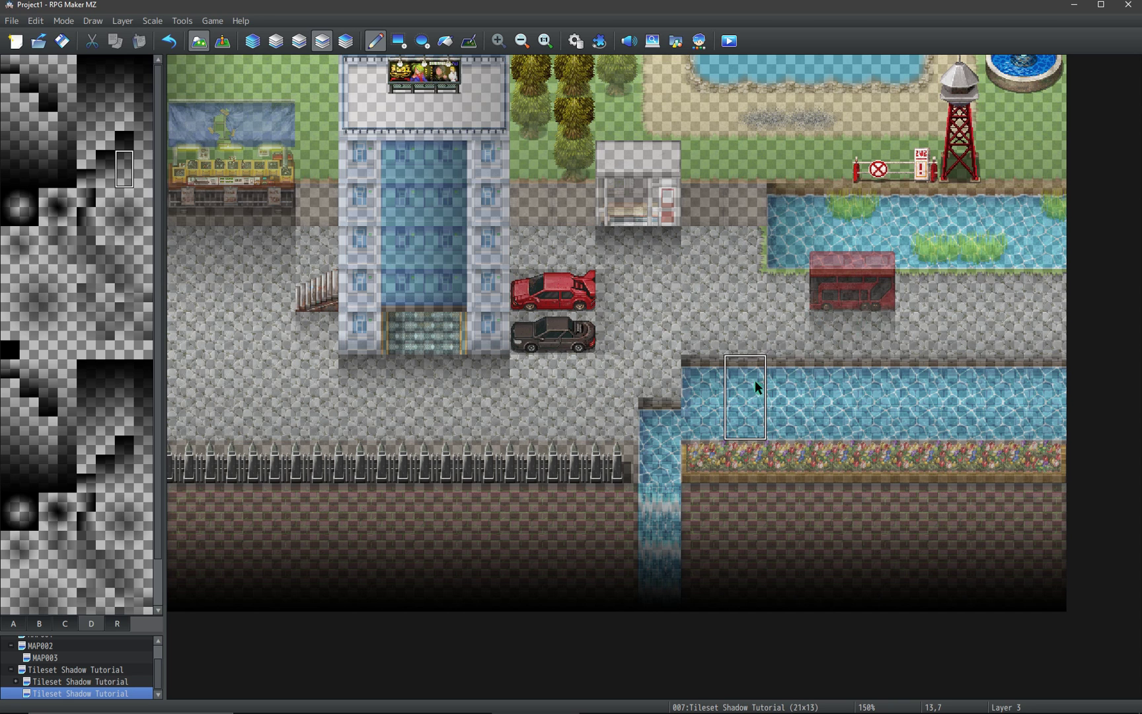
Using the rectangle tool on Layer 2, shade the brick area along the map's lower-right edge with the two-tile-wide side gradient.
key(F7)
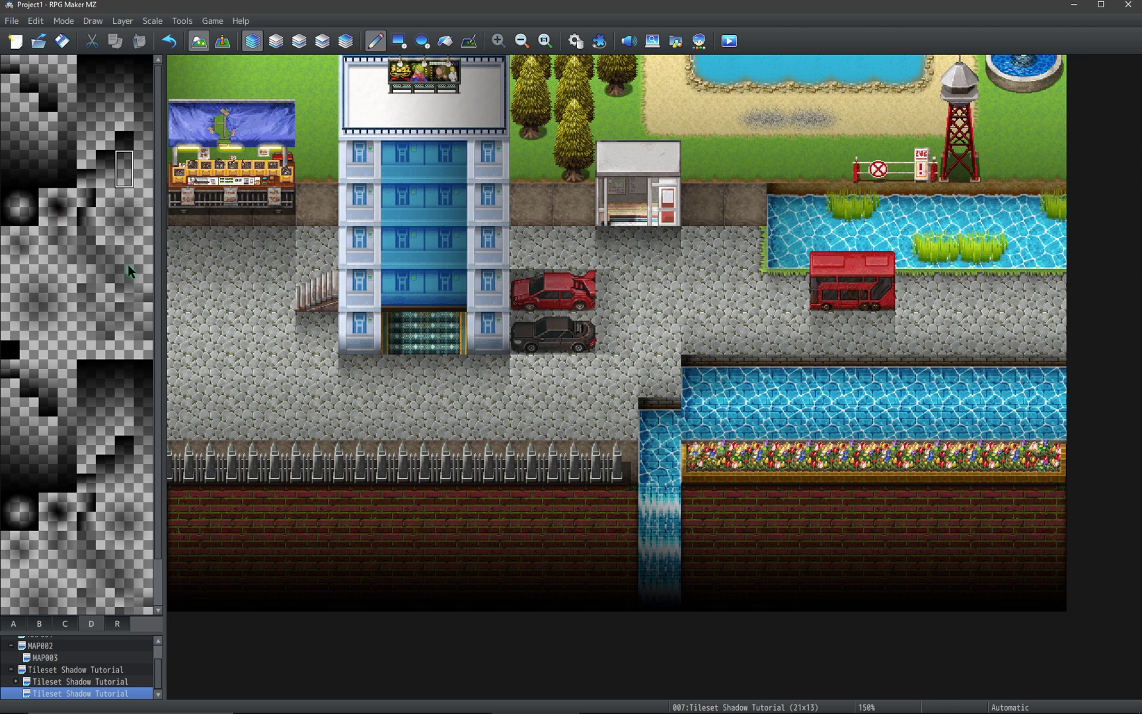
drag(57, 255, 66, 253)
key(4)
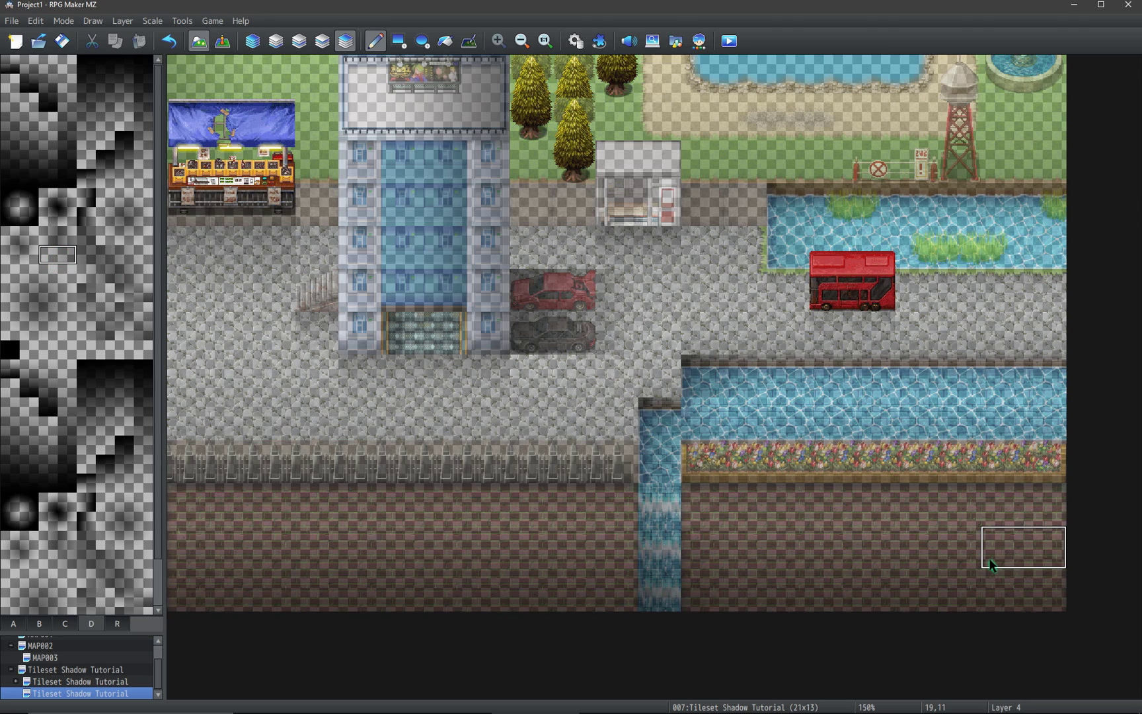
key(3)
key(F11)
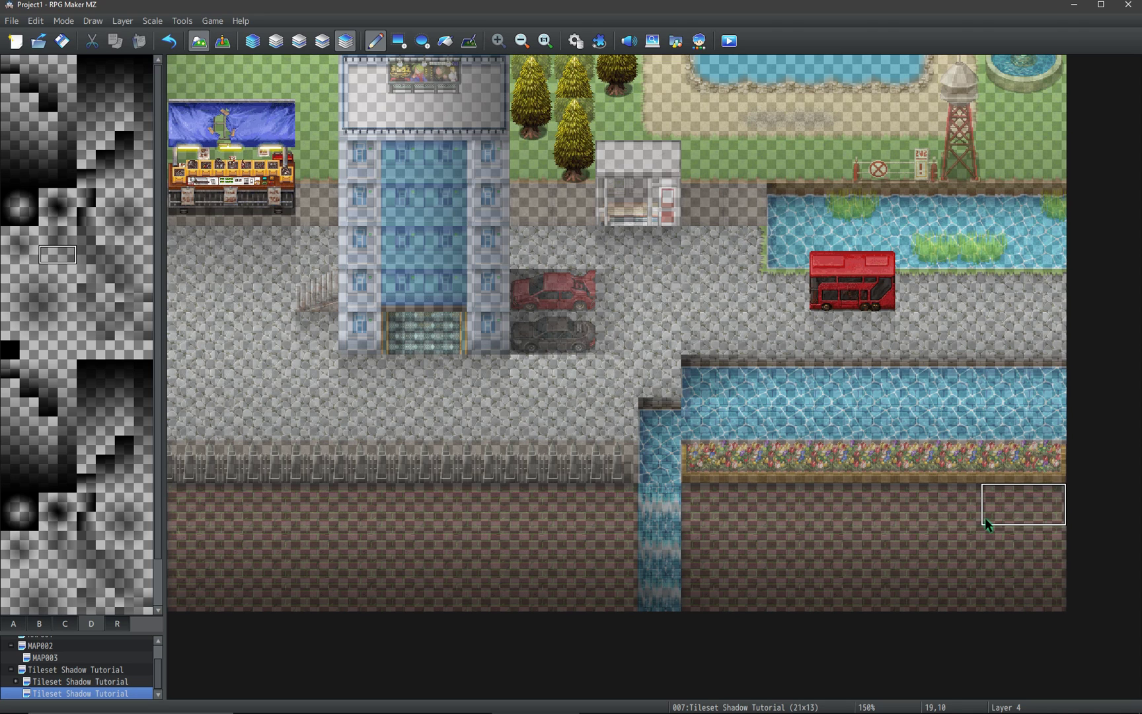
click(399, 41)
key(ctrl+z)
key(F10)
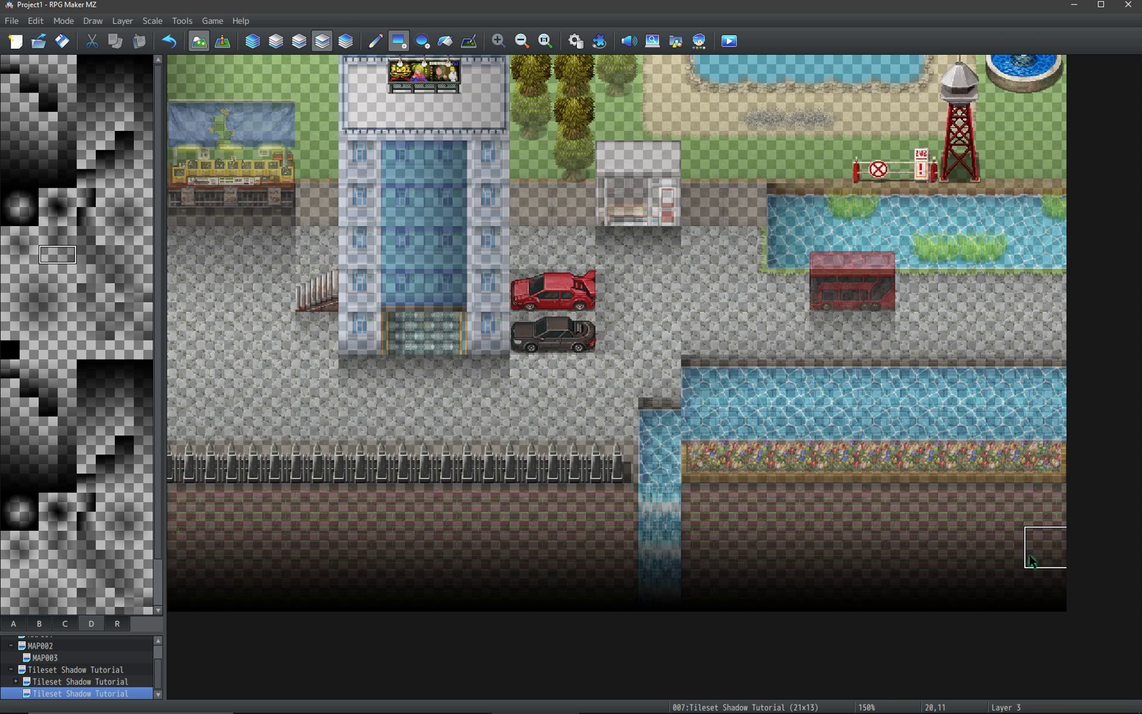
key(F9)
drag(992, 586, 1034, 573)
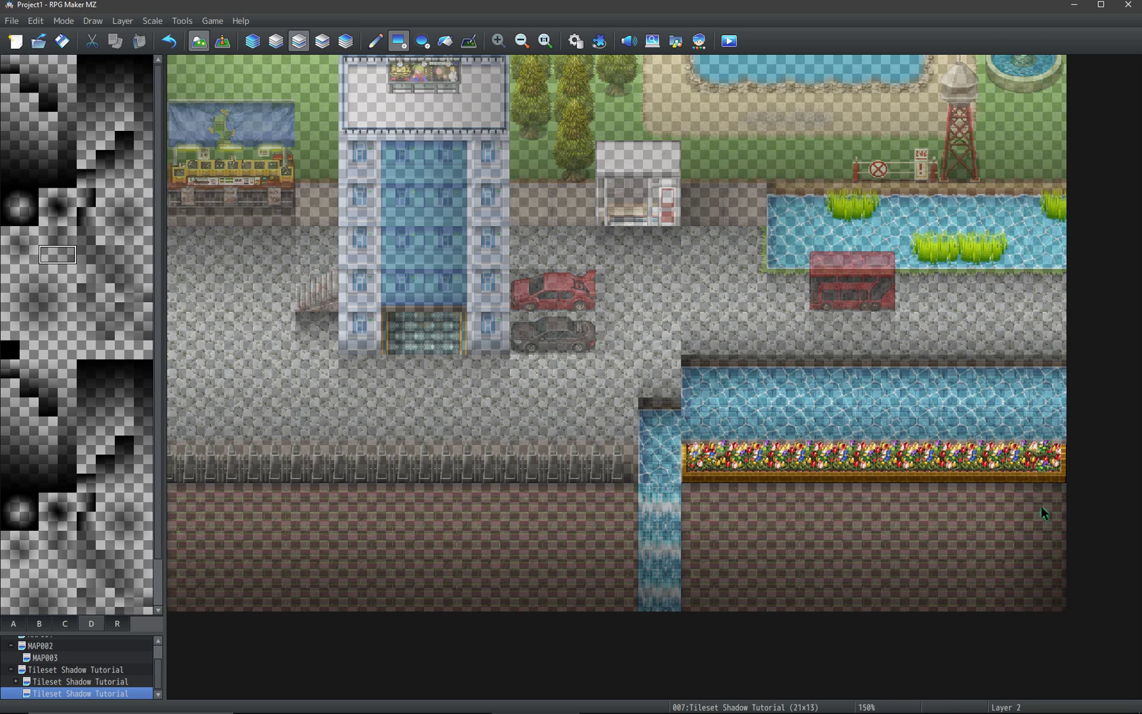
On Layer 4, extend the two-tile-wide side gradient up the map's right edge and check it with all layers shown.
key(F10)
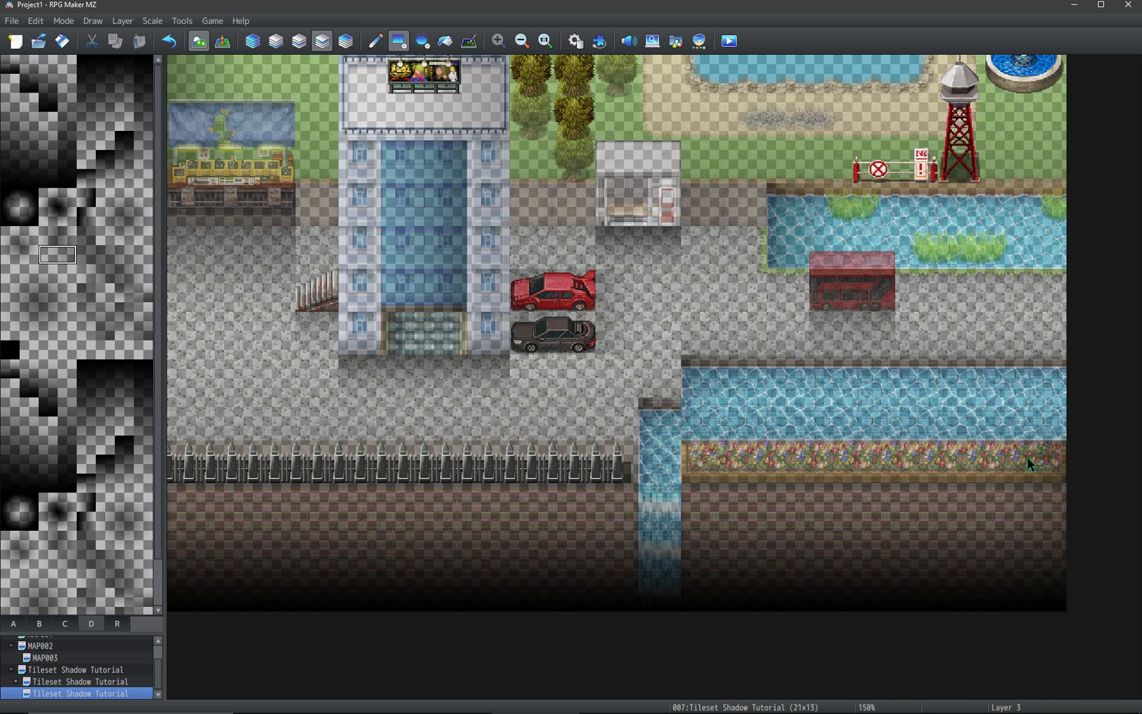
key(F11)
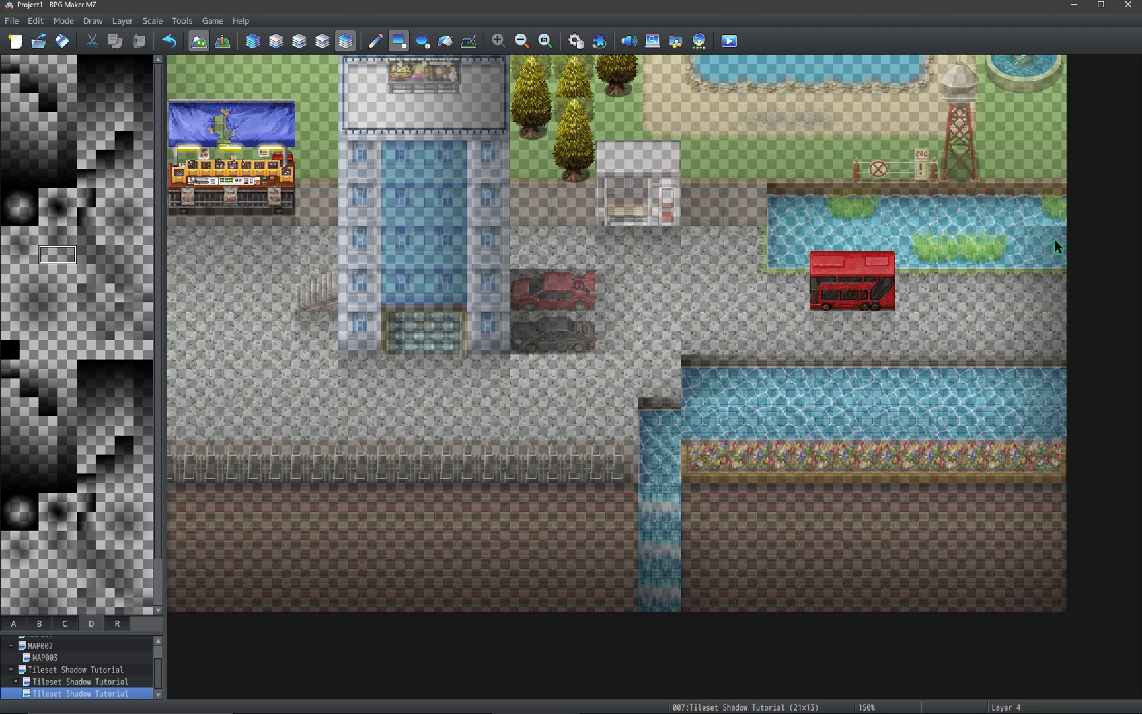
key(ctrl+z)
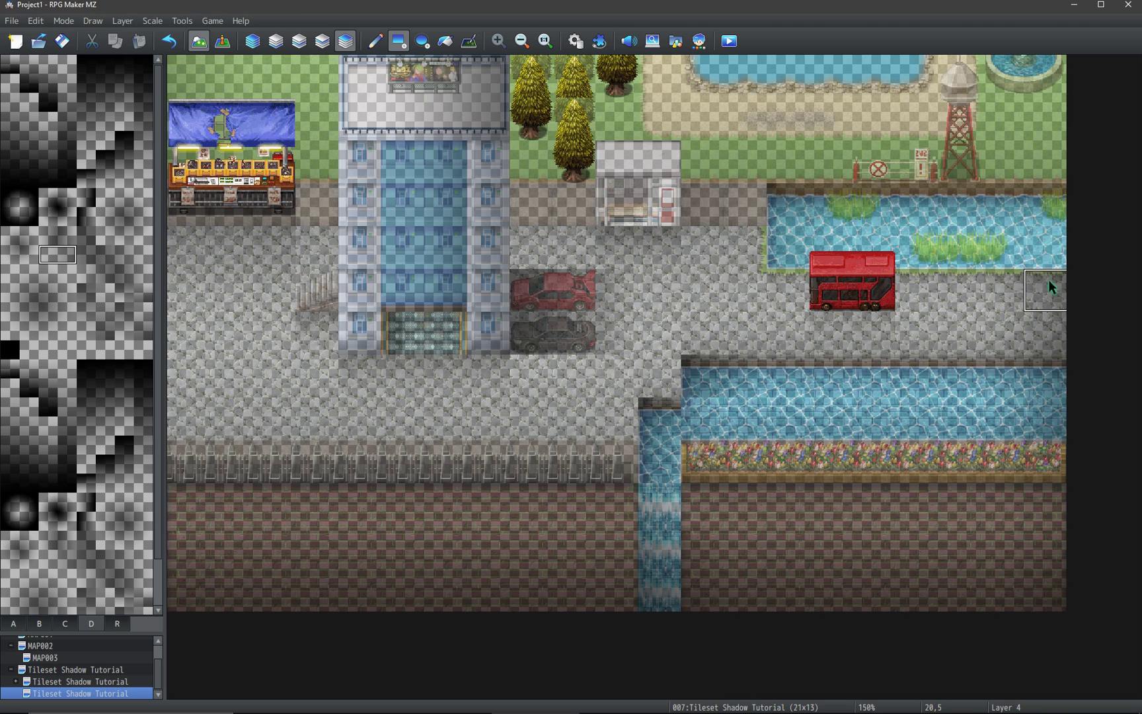
key(3)
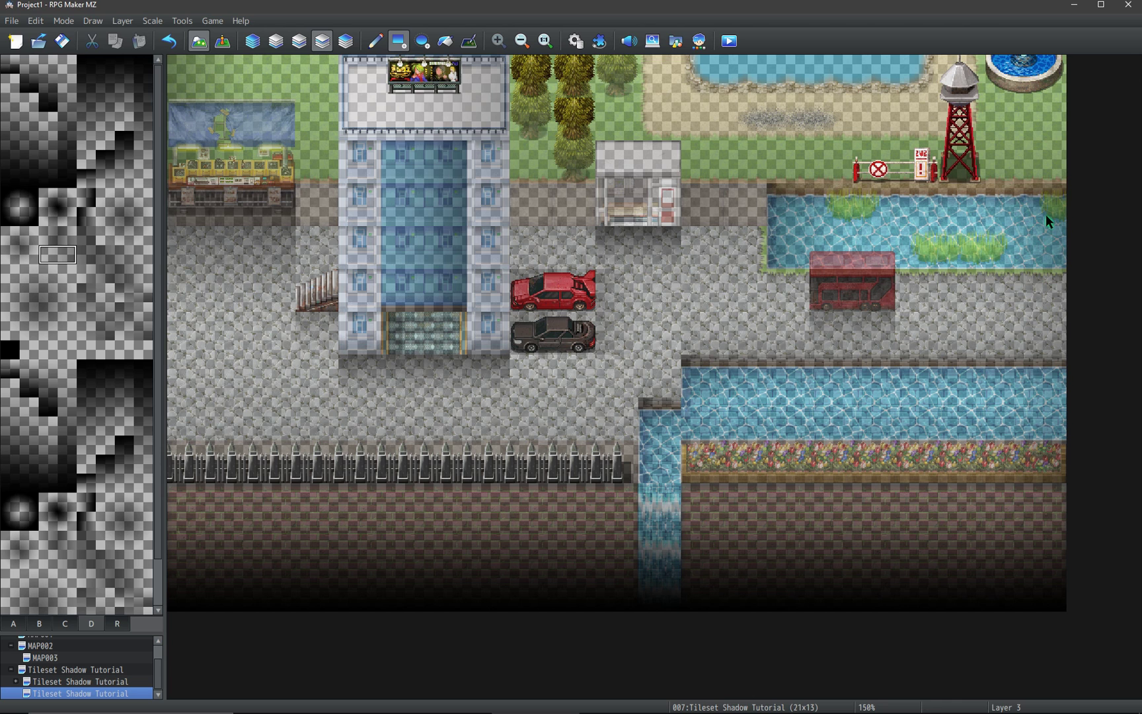
key(4)
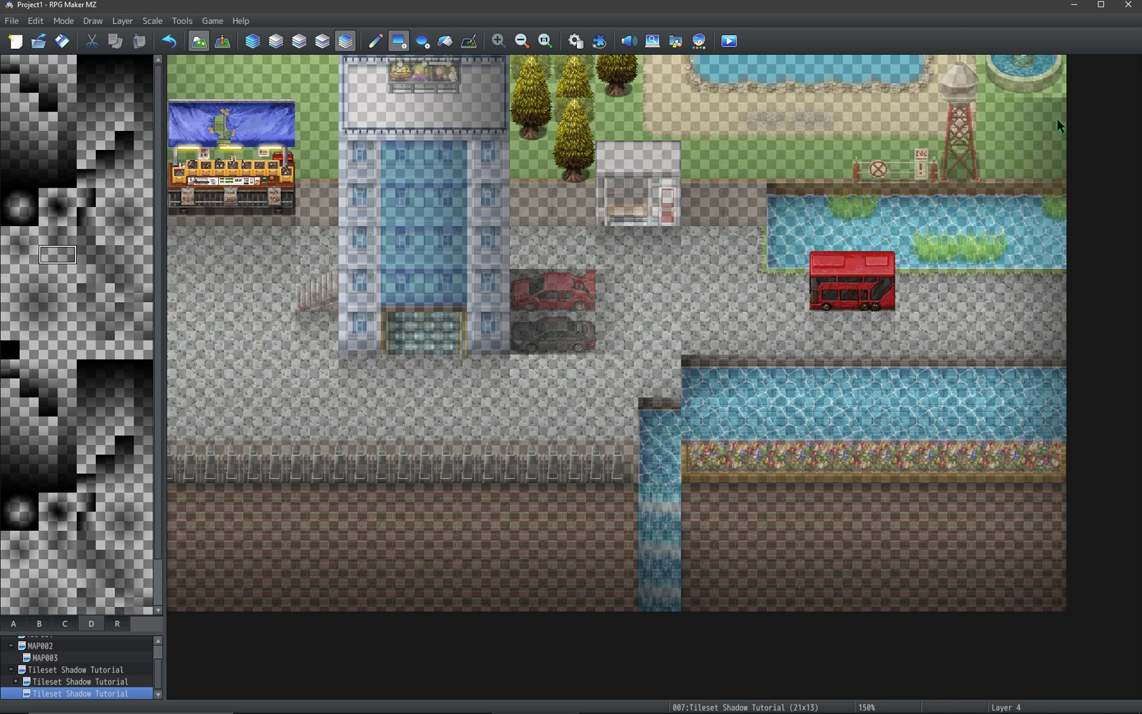
key(0)
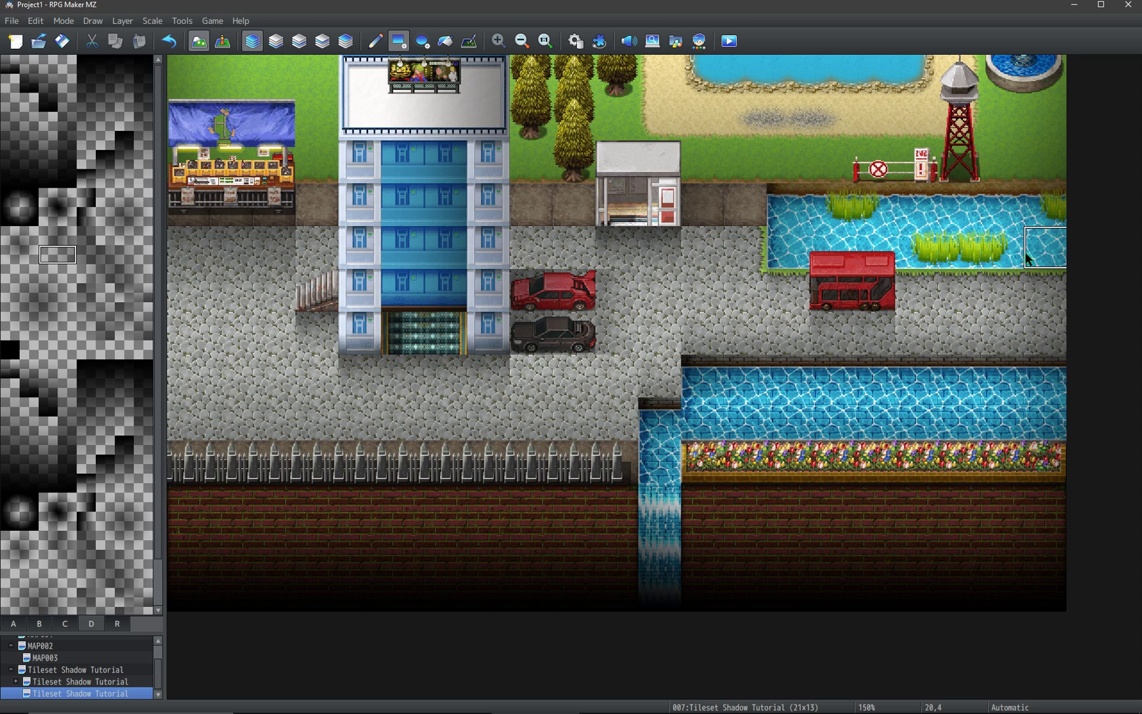
right_drag(1026, 258, 1018, 261)
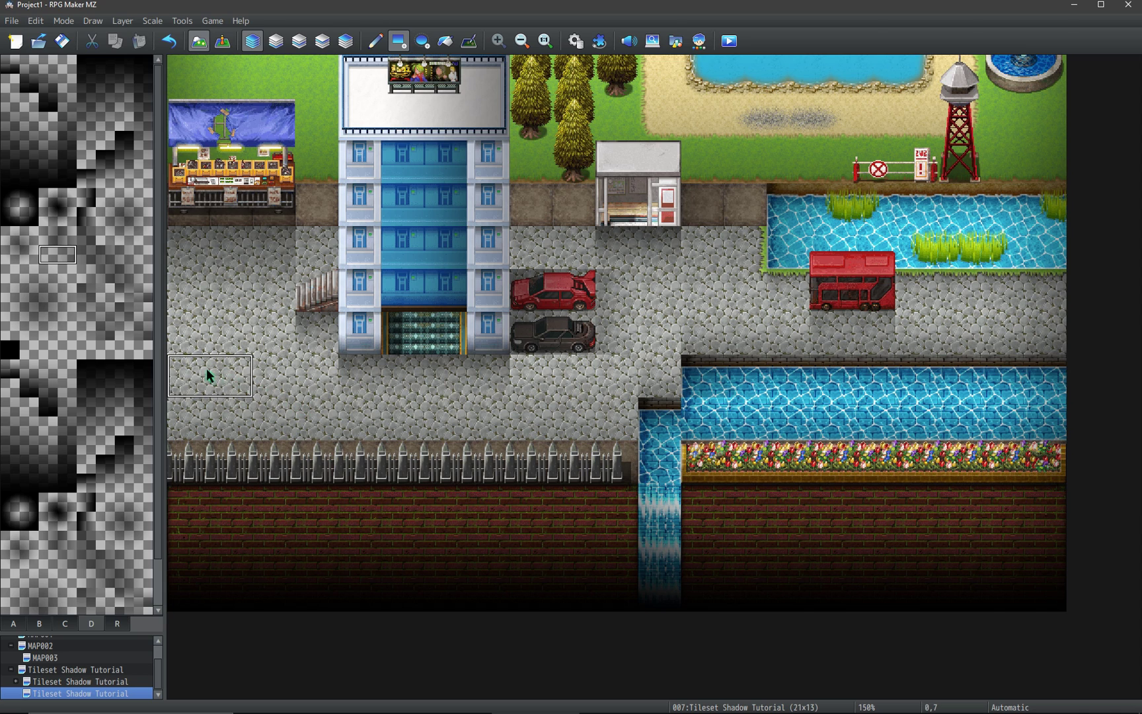
Try a single soft gradient tile on Layer 2 beside the staircase of the tall building and undo it.
drag(142, 258, 128, 257)
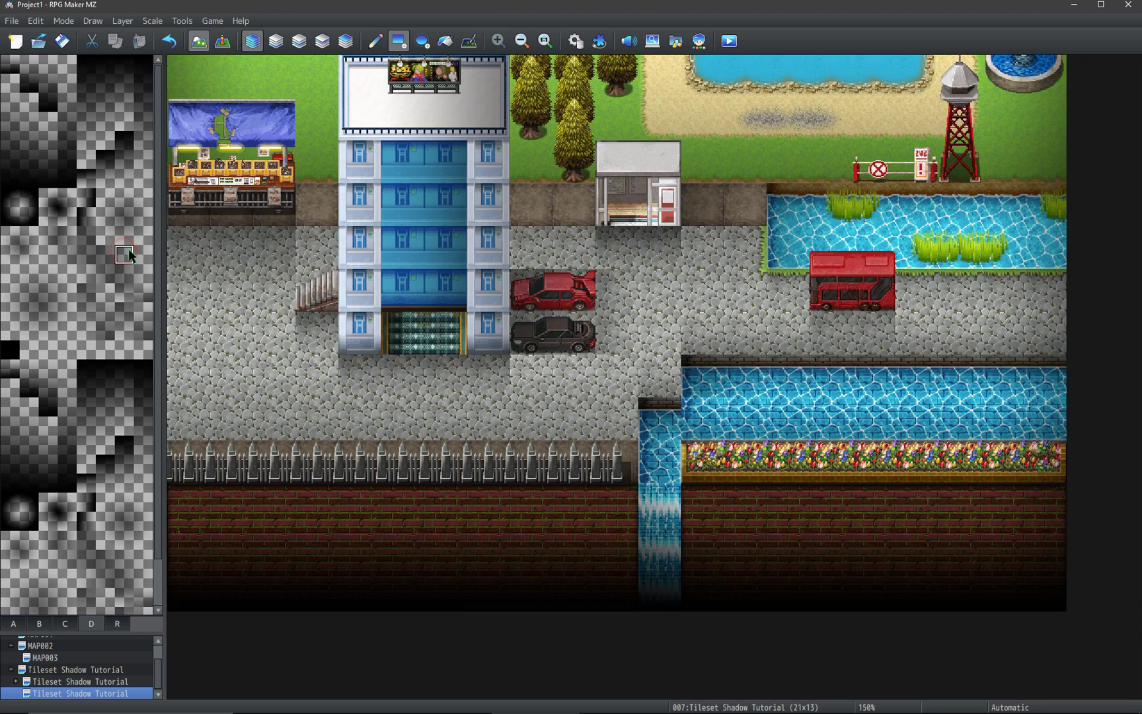
key(1)
key(2)
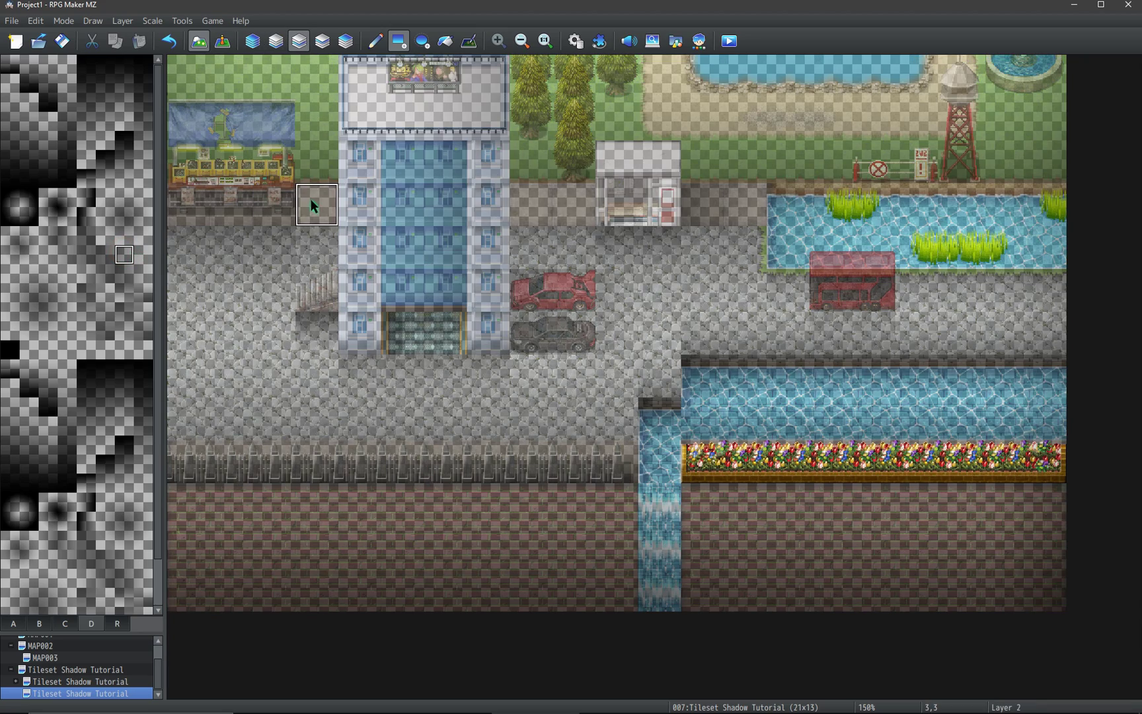
click(316, 270)
key(F7)
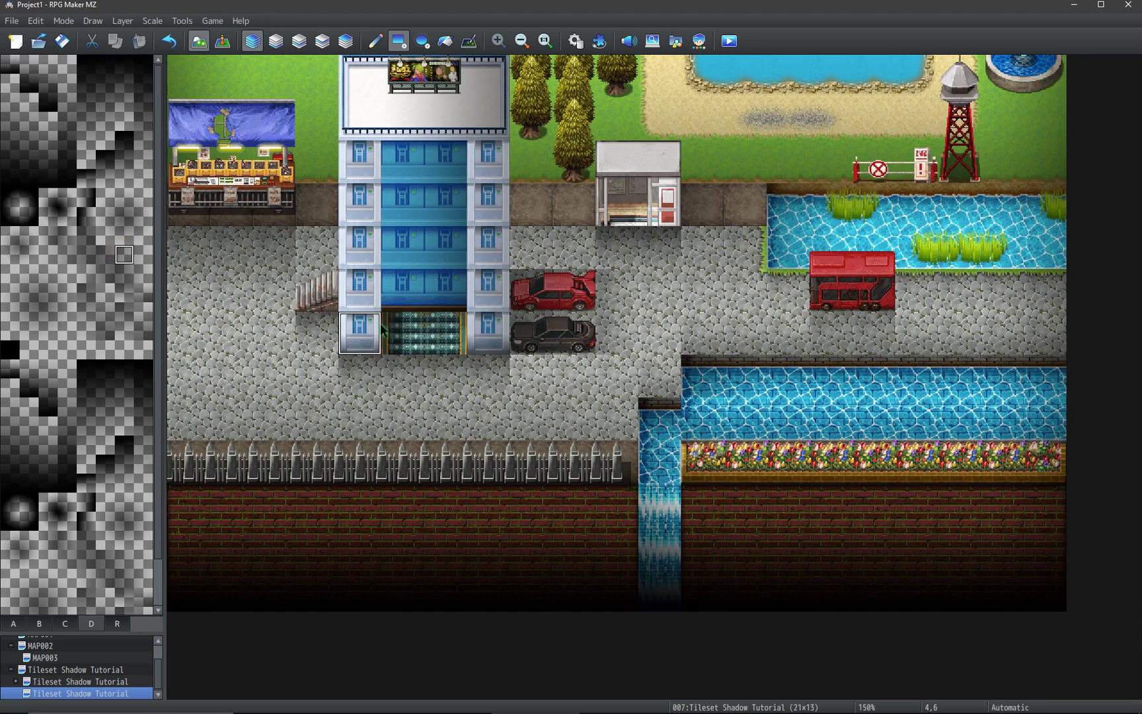
click(391, 333)
click(60, 322)
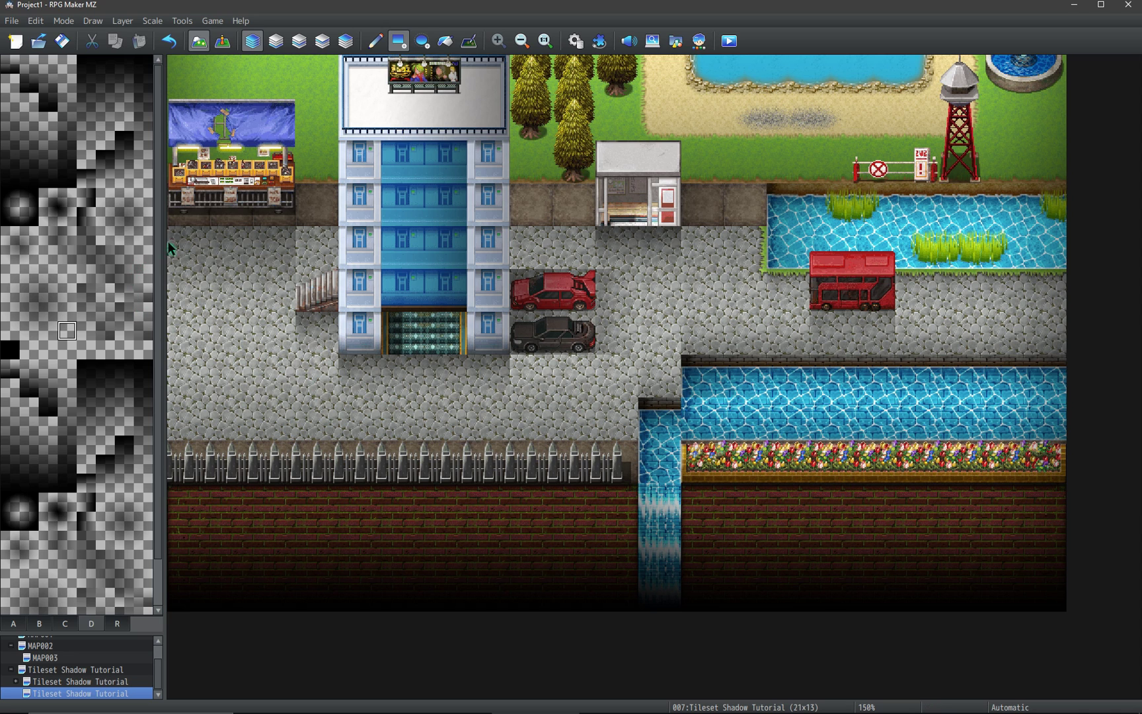
key(ctrl+z)
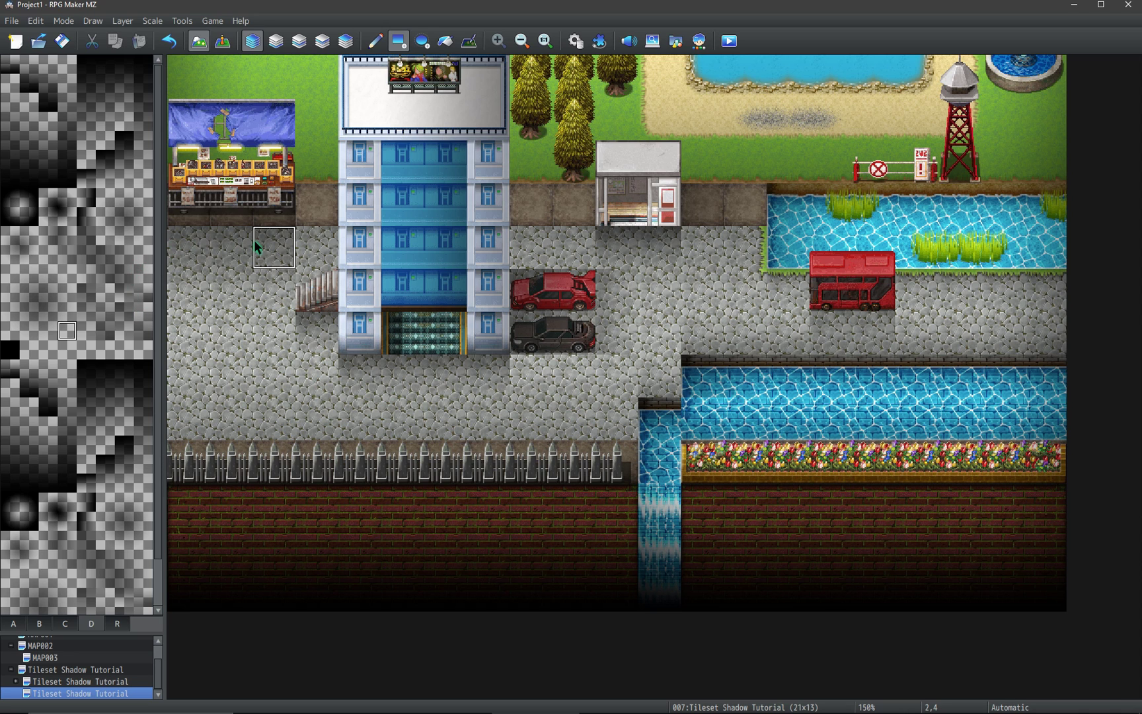
Try a single soft gradient tile on the ground beside the red bus and compare Layers 1, 2 and 3.
key(1)
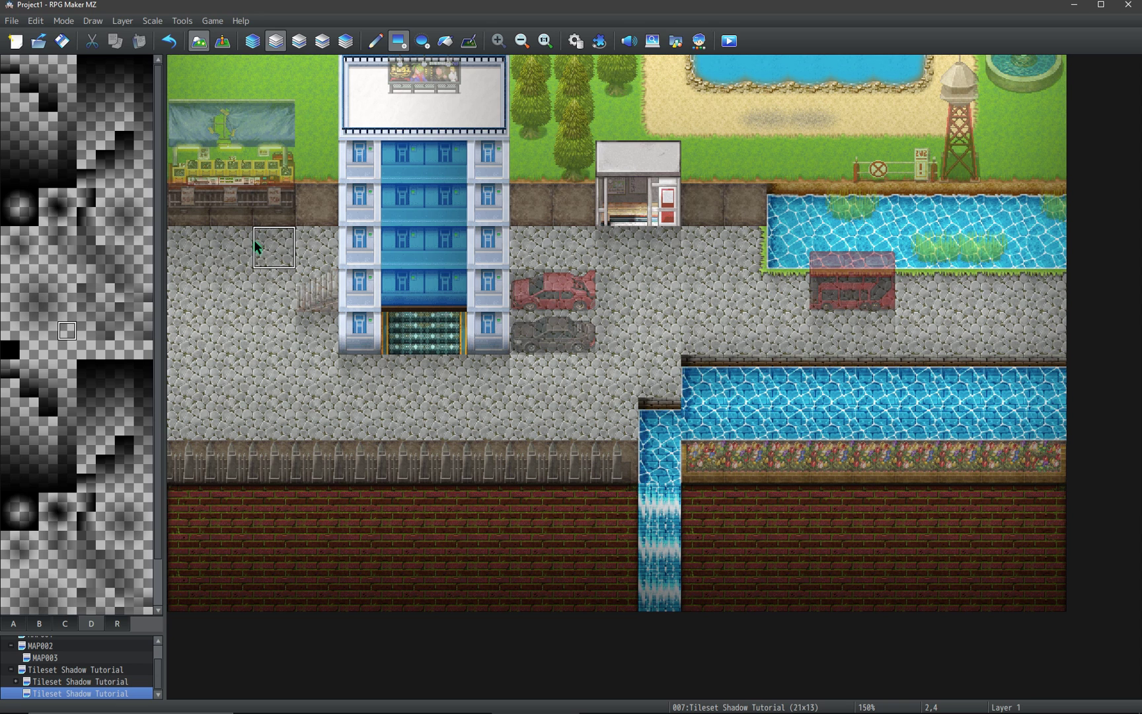
key(F9)
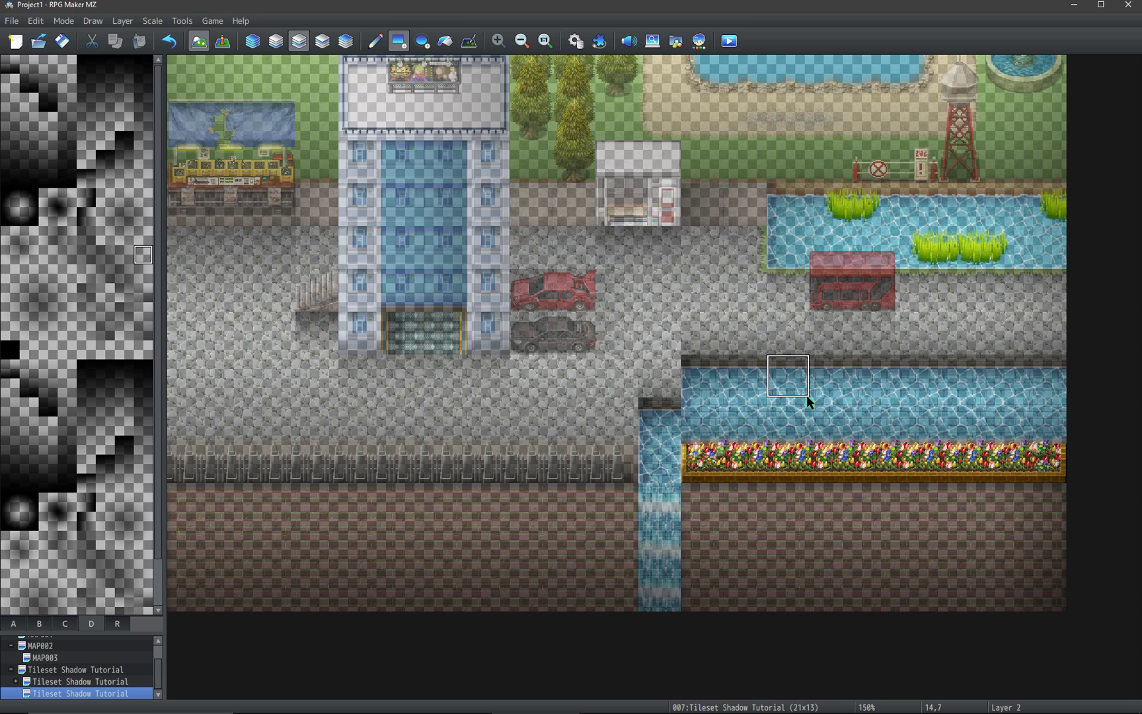
key(F7)
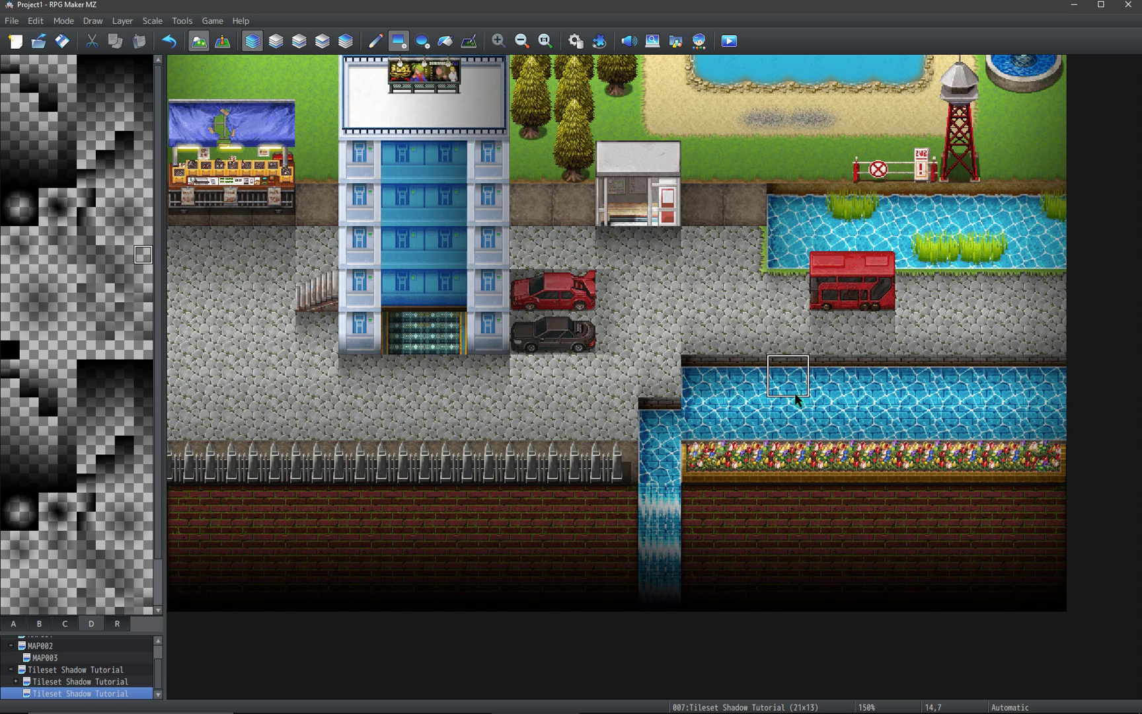
click(904, 305)
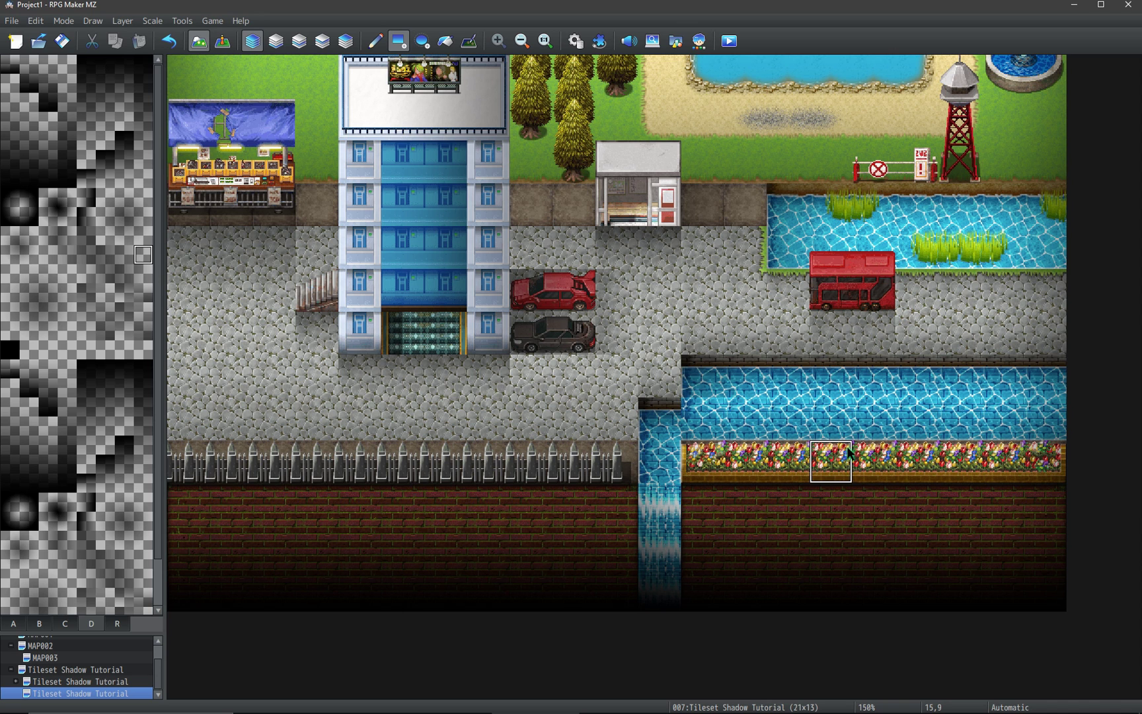
key(1)
key(F9)
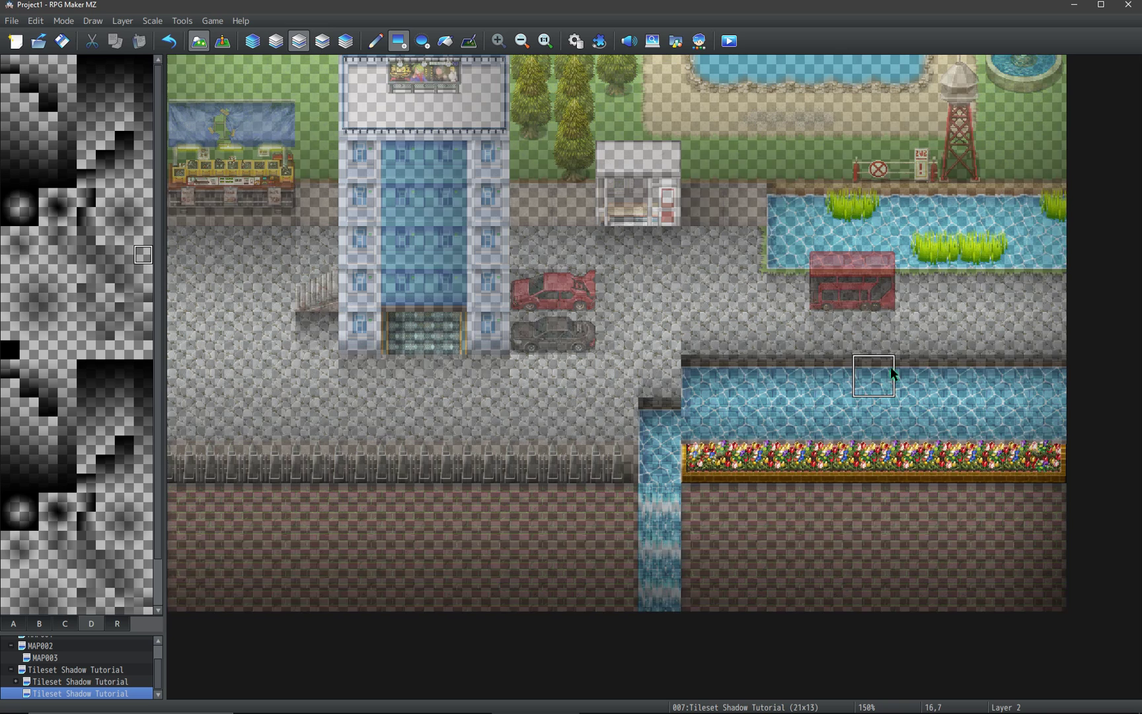
key(F10)
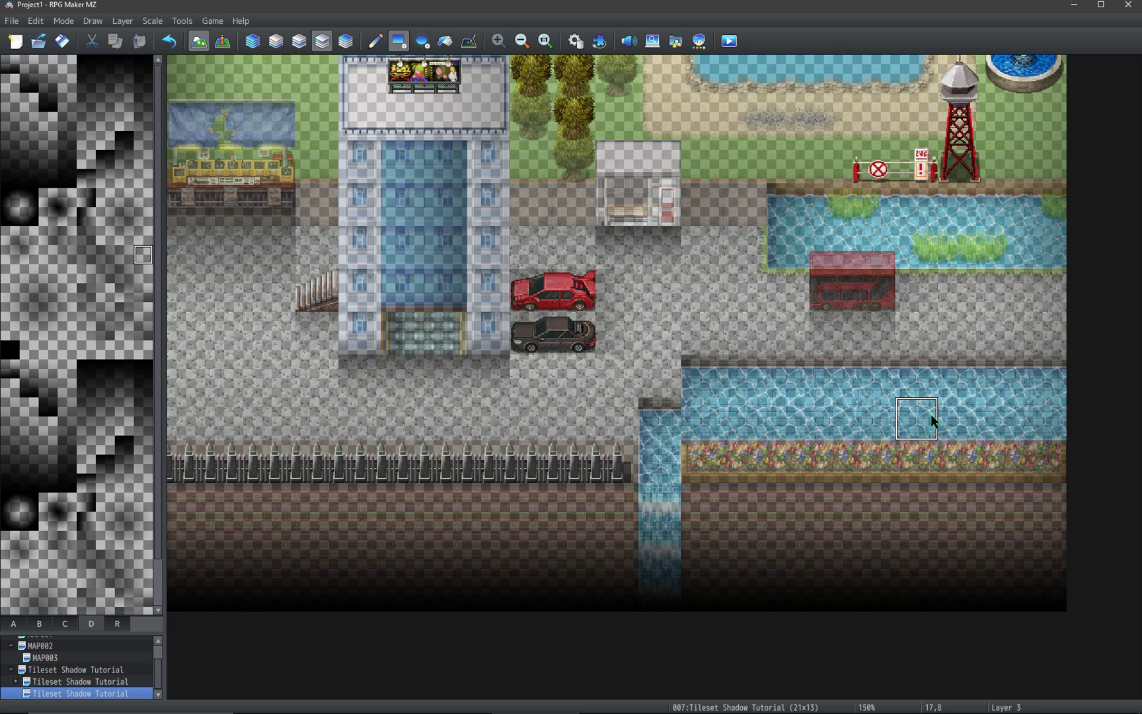
Try a single tile of the round soft gradient on Layer 3 beside the red bus and view it with all layers shown.
click(55, 325)
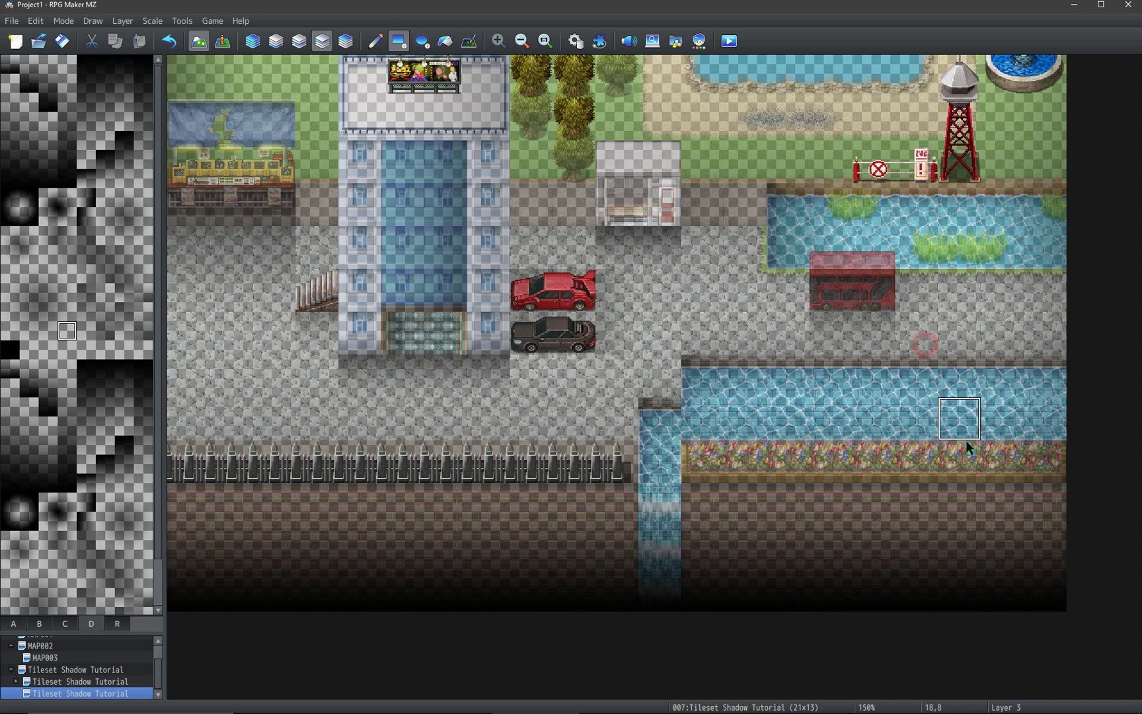
click(930, 338)
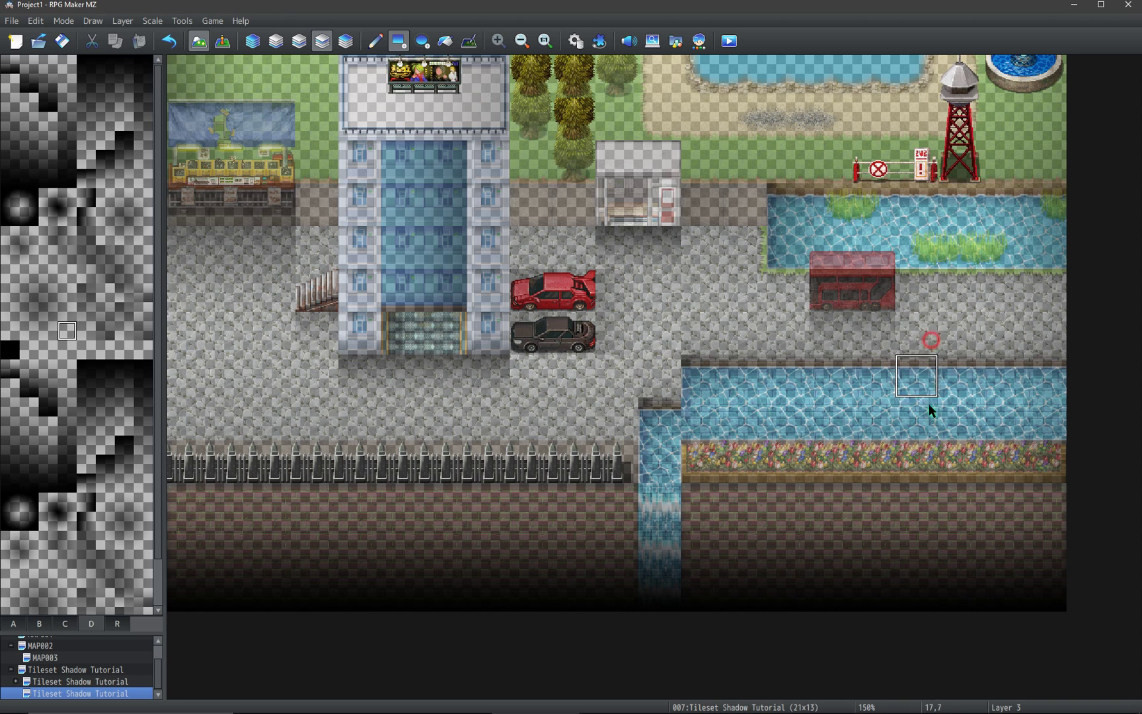
click(909, 342)
key(4)
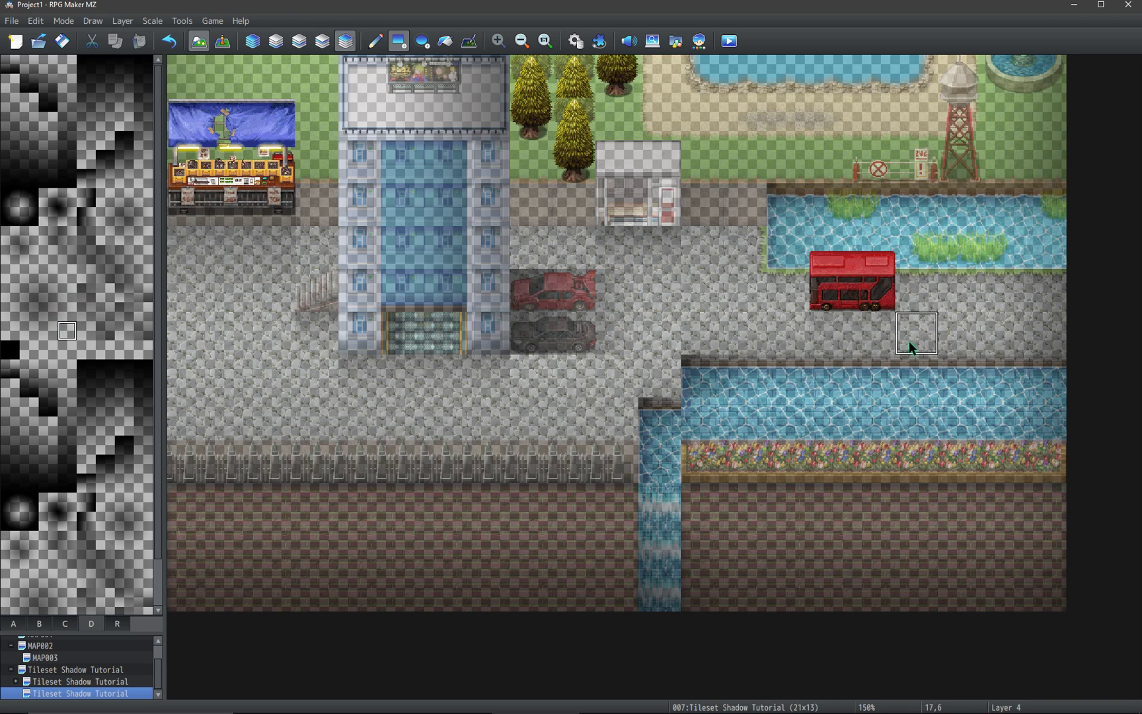
key(0)
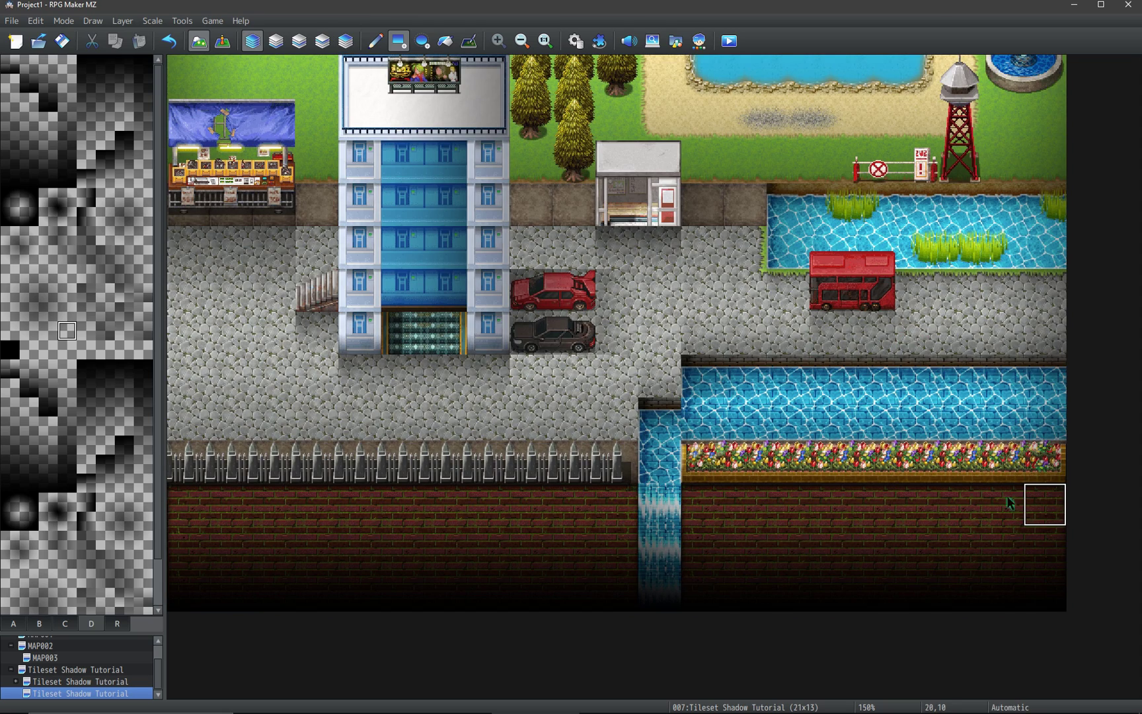
Try the same soft gradient tile on Layers 4 and 3 on the ground between the market stall and the tall building.
key(4)
click(311, 246)
key(3)
click(311, 246)
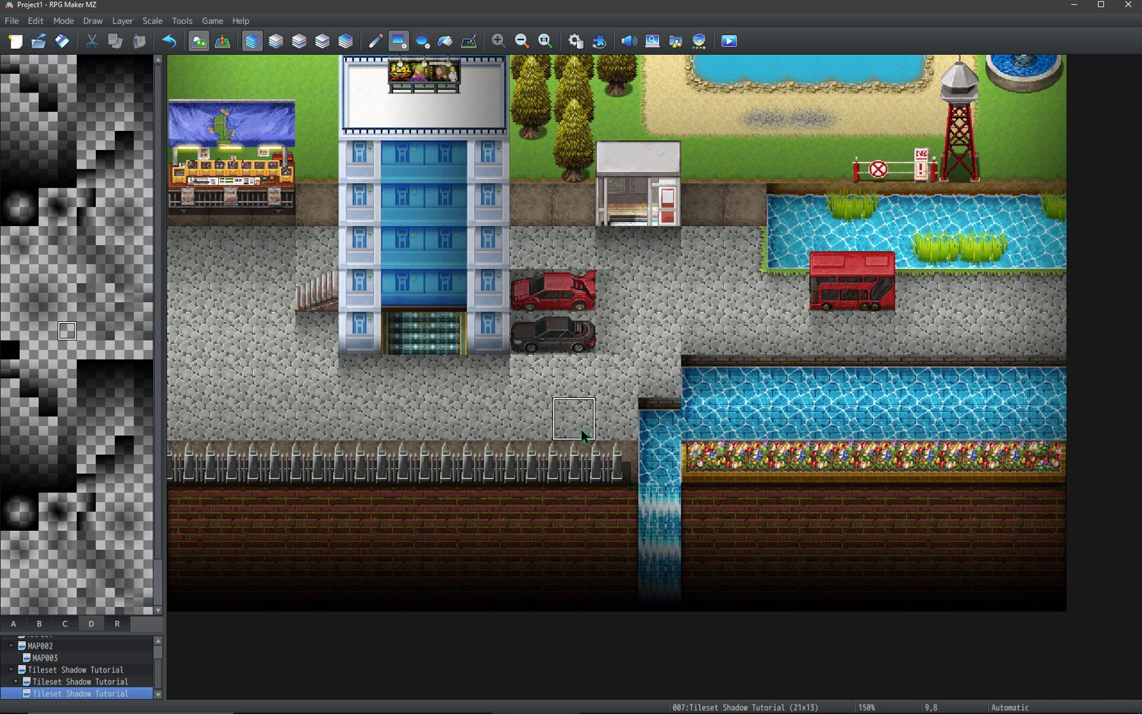
Try the round soft gradient beneath the black car, including a two-by-two-tile piece with automatic layers, and undo it.
key(4)
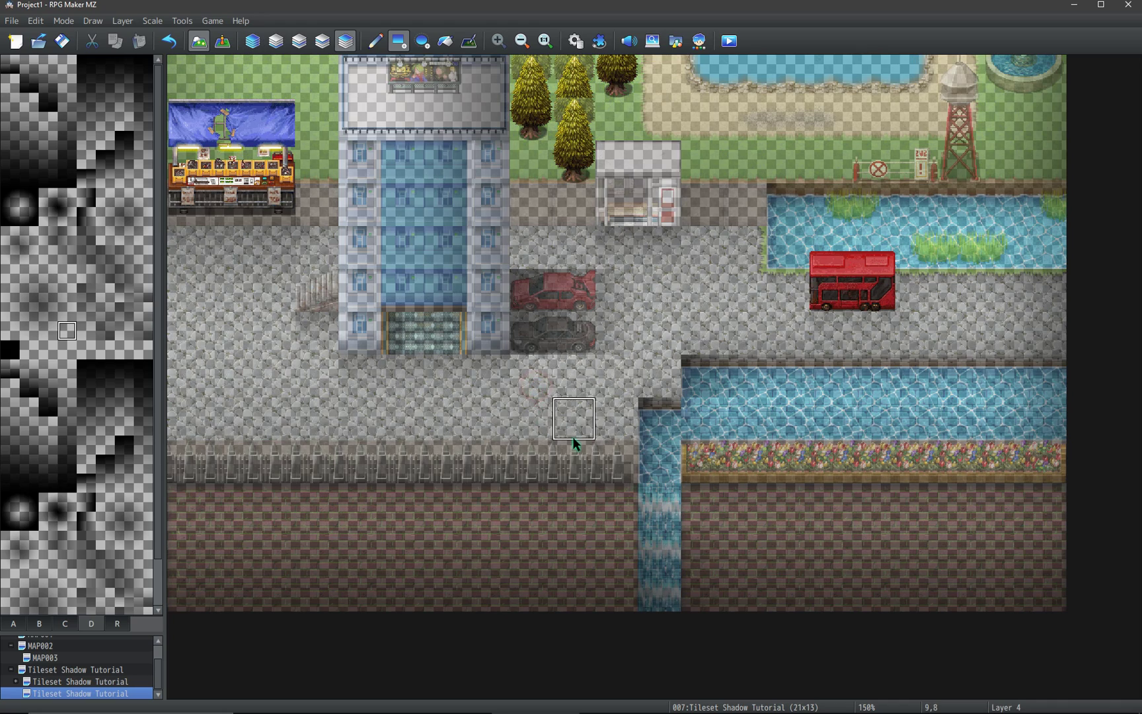
key(3)
key(4)
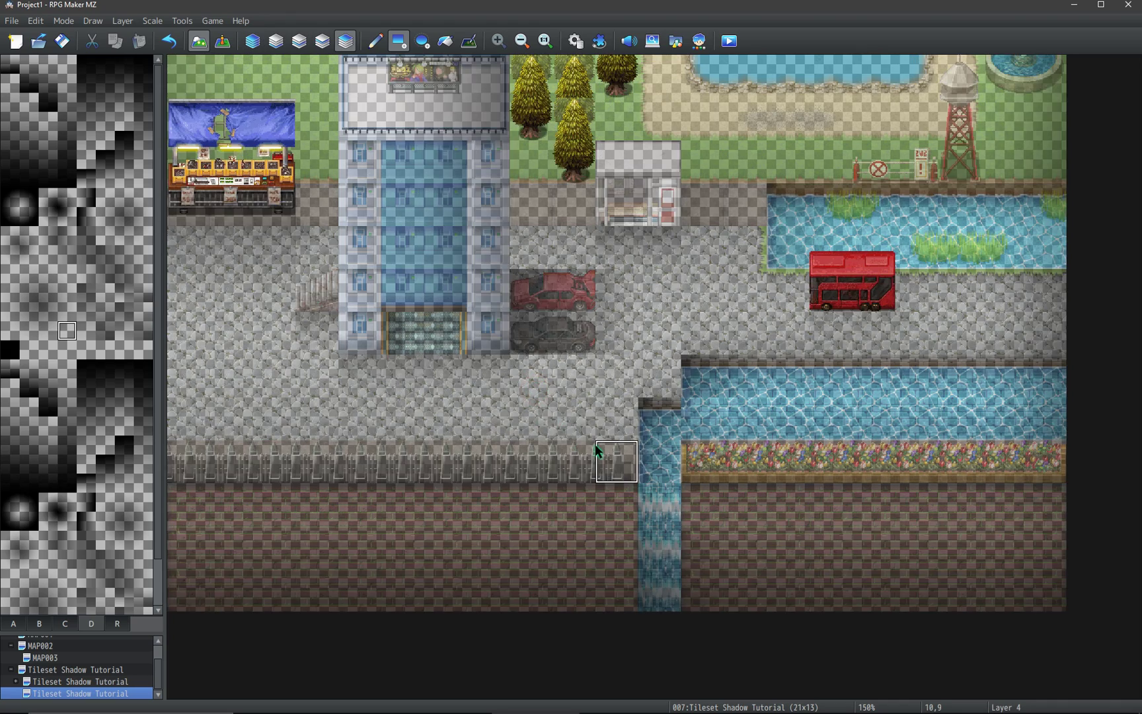
key(0)
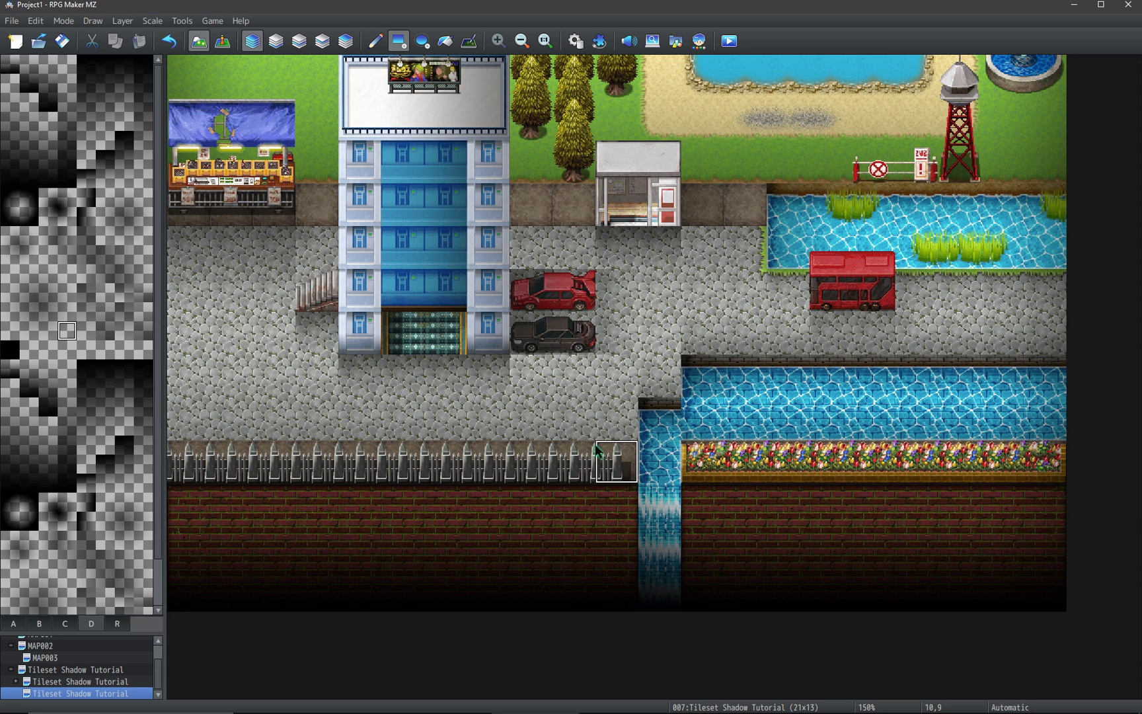
drag(52, 318, 62, 324)
click(536, 383)
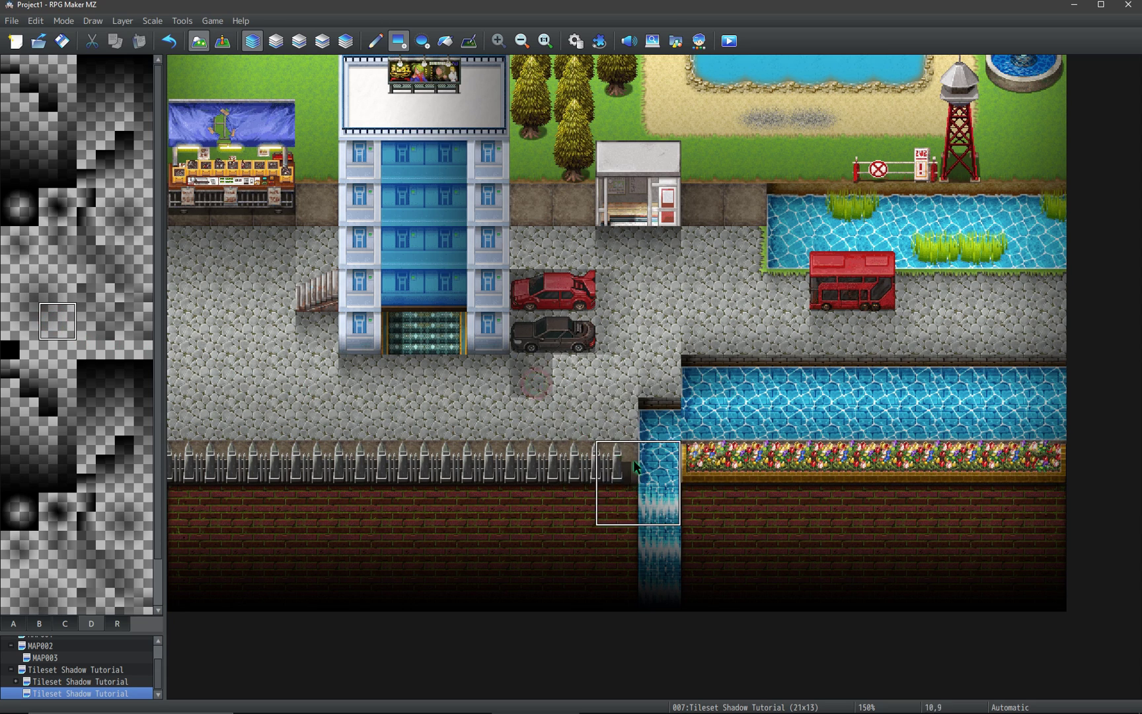
key(ctrl+z)
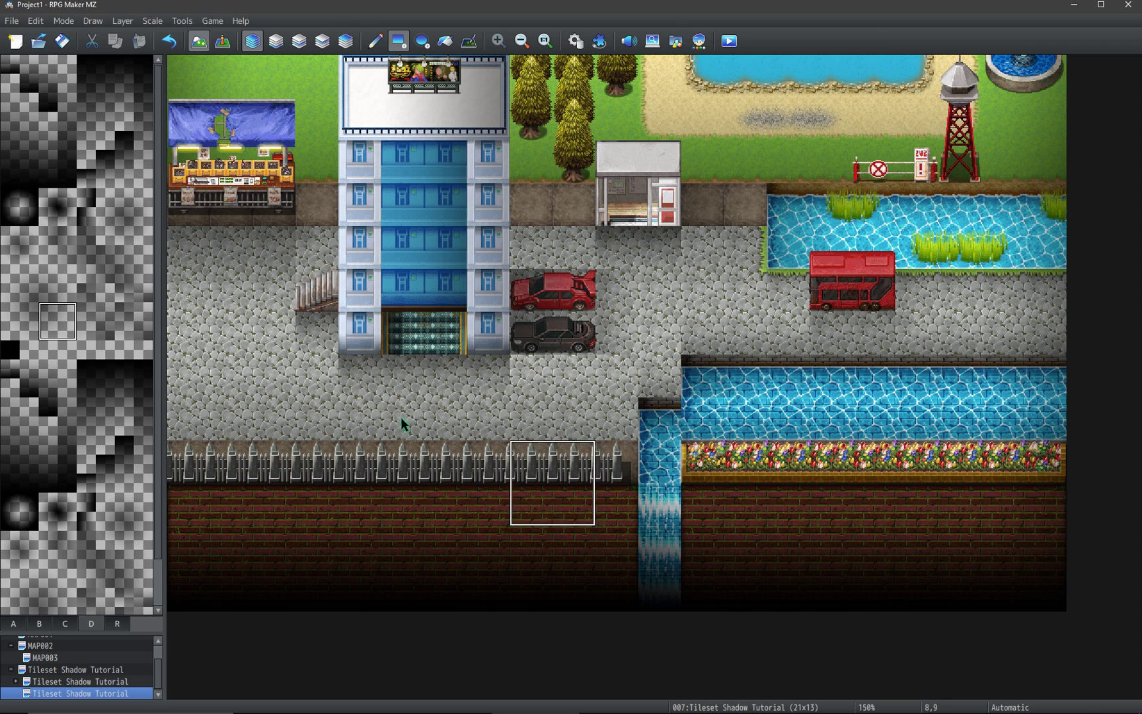
Place the four-by-four-tile soft round gradient on Layer 3 over the market stall and tall building, and view it with automatic layers.
click(68, 317)
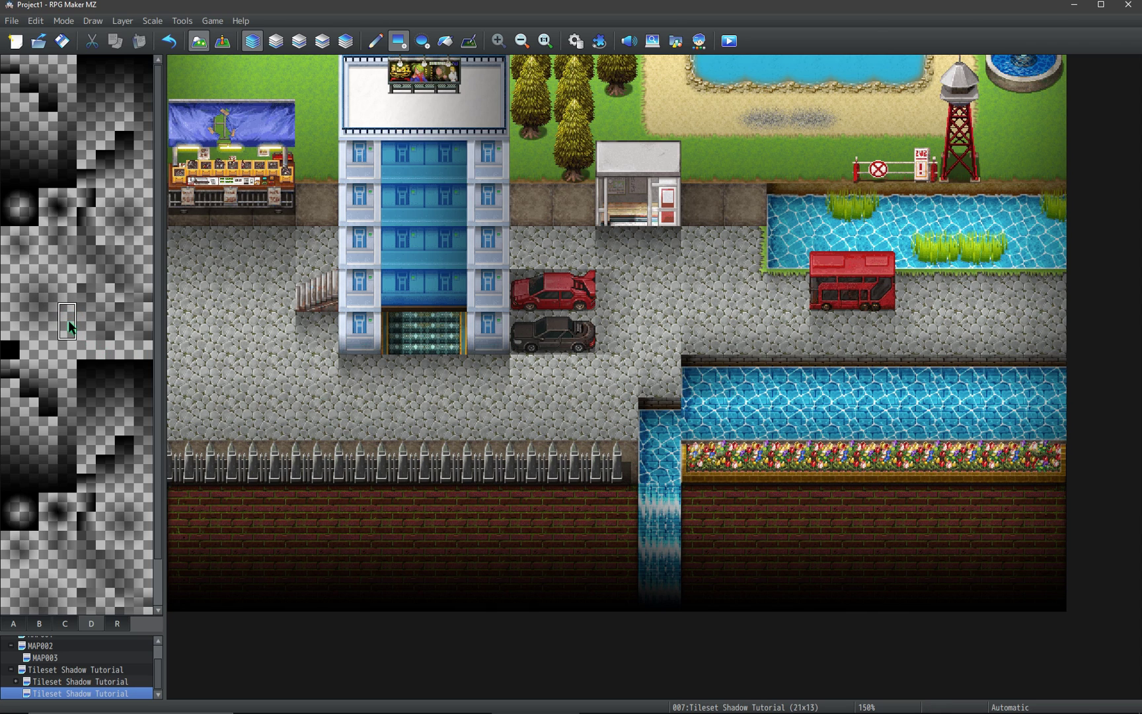
drag(20, 285, 45, 314)
click(64, 330)
click(7, 279)
drag(8, 279, 62, 330)
key(1)
key(2)
key(3)
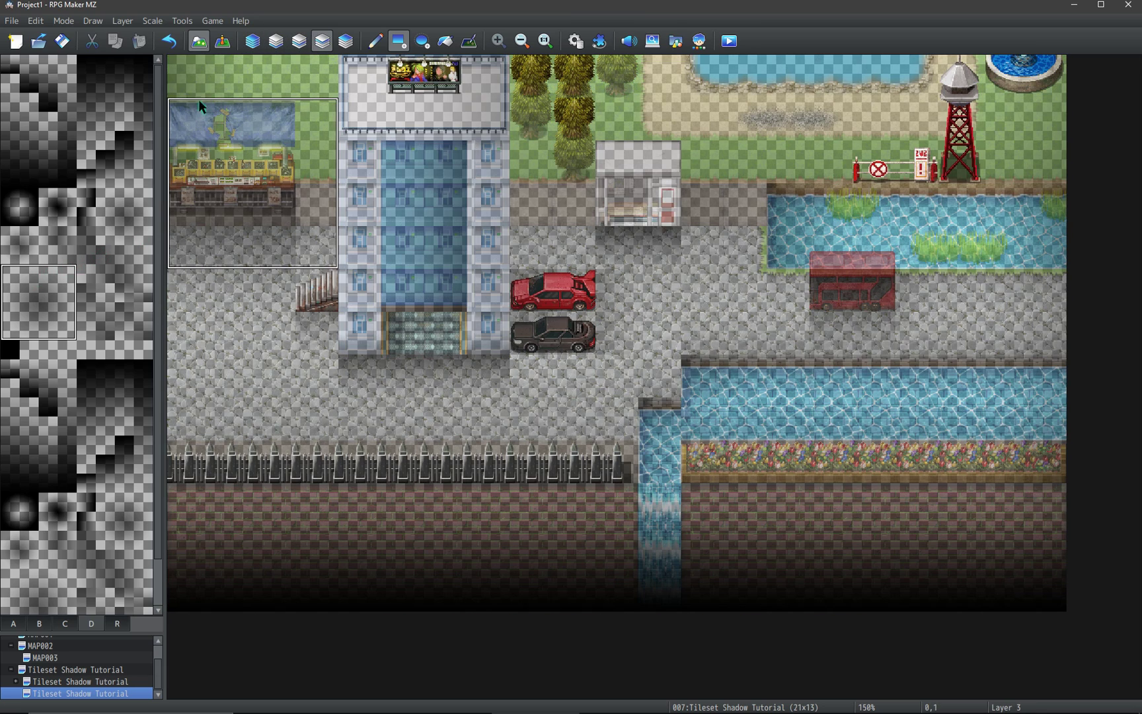
click(197, 86)
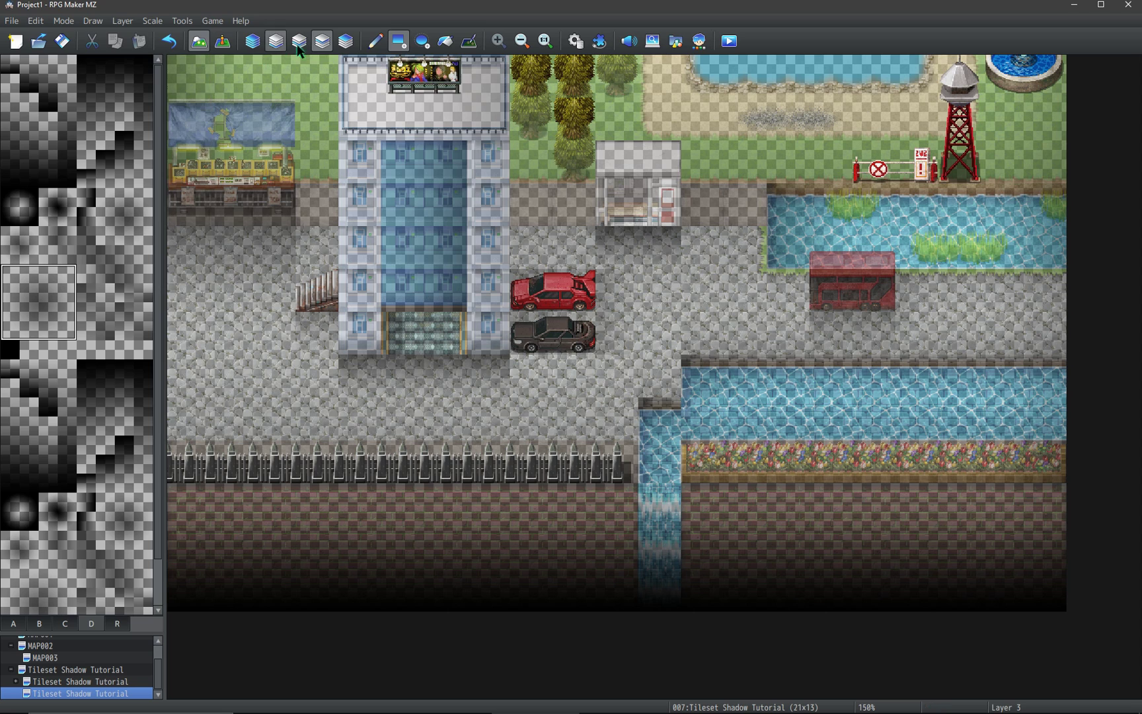
click(377, 39)
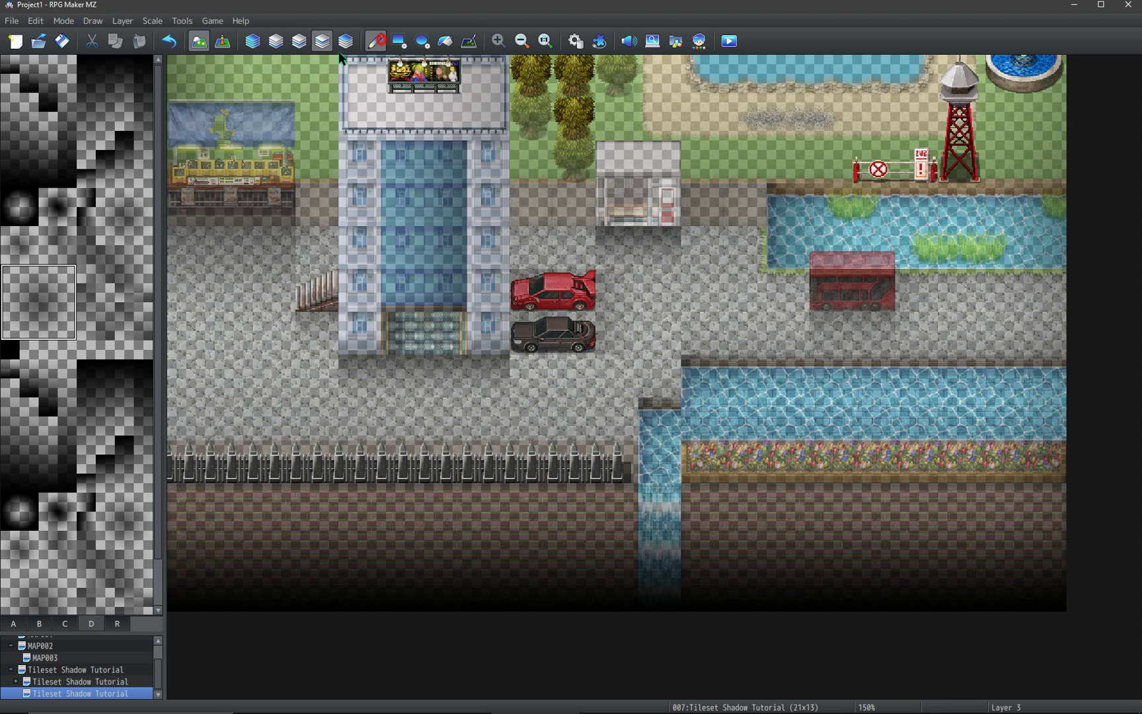
click(212, 81)
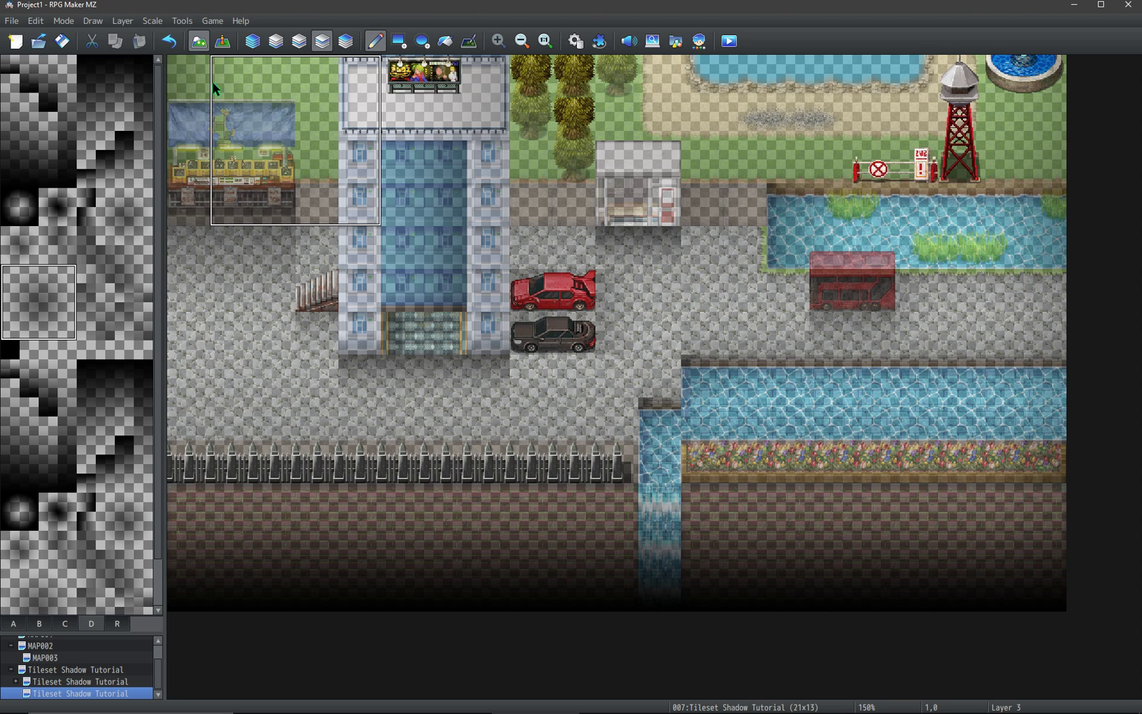
click(212, 82)
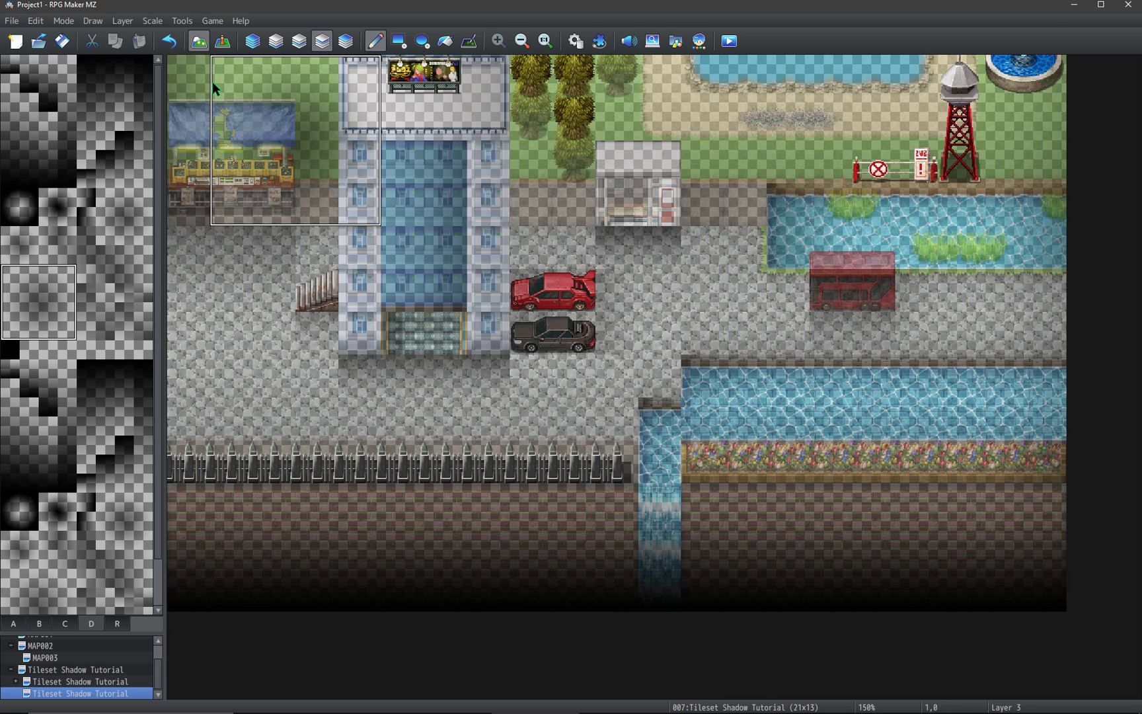
click(252, 41)
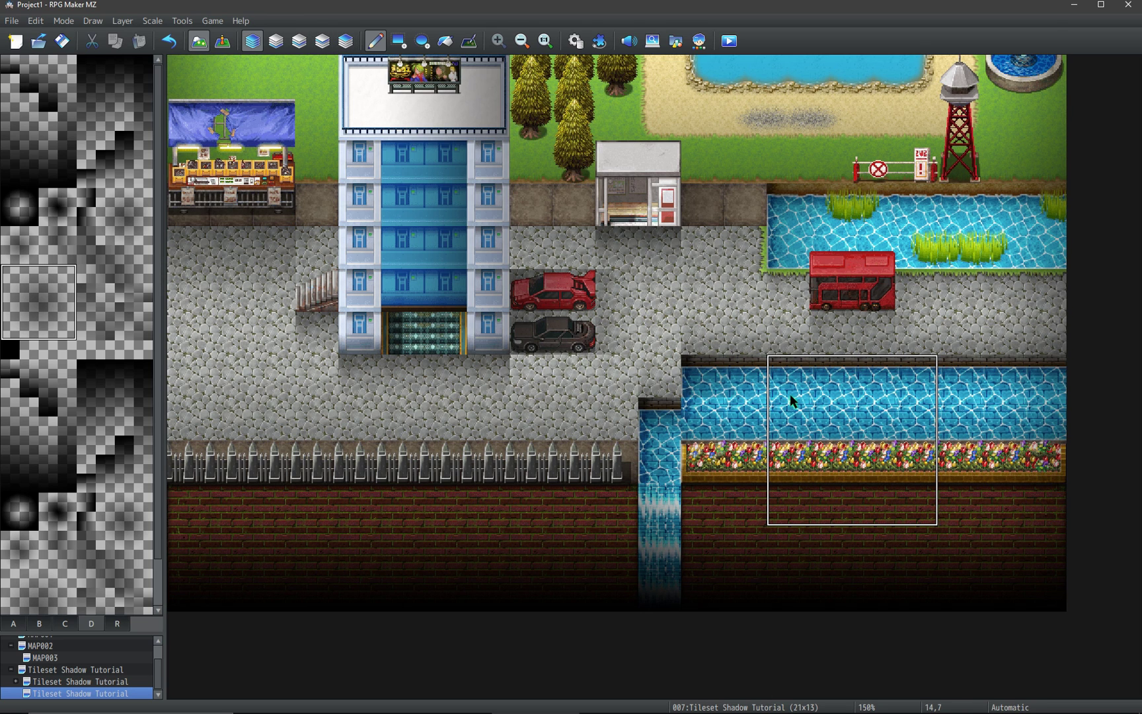
Pick a one-by-two-tile gradient piece and inspect the map's shadows on Layers 2, 3 and 4, then with automatic layers.
right_click(757, 350)
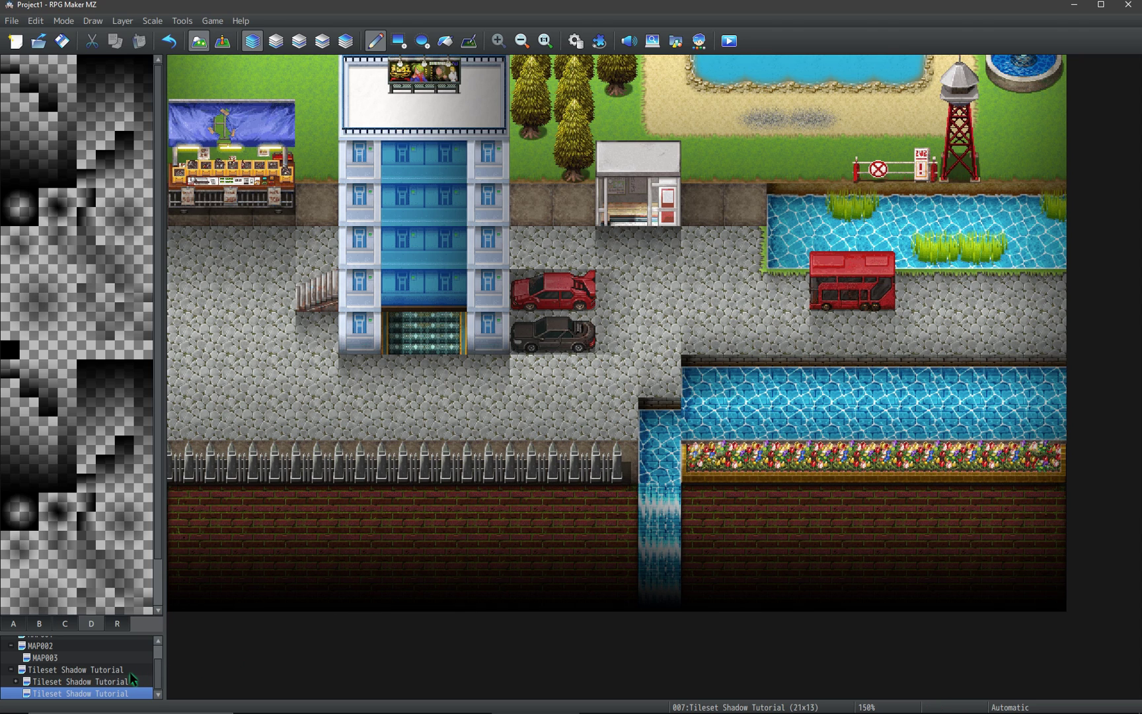
click(130, 688)
click(119, 182)
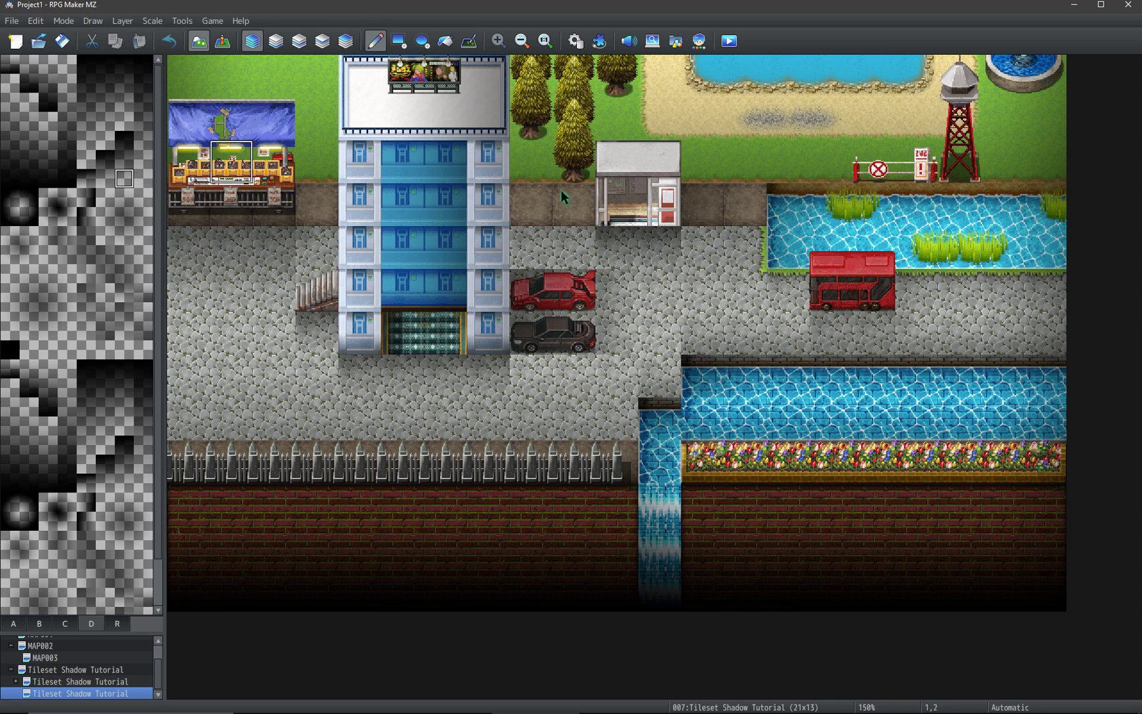
drag(86, 159, 84, 142)
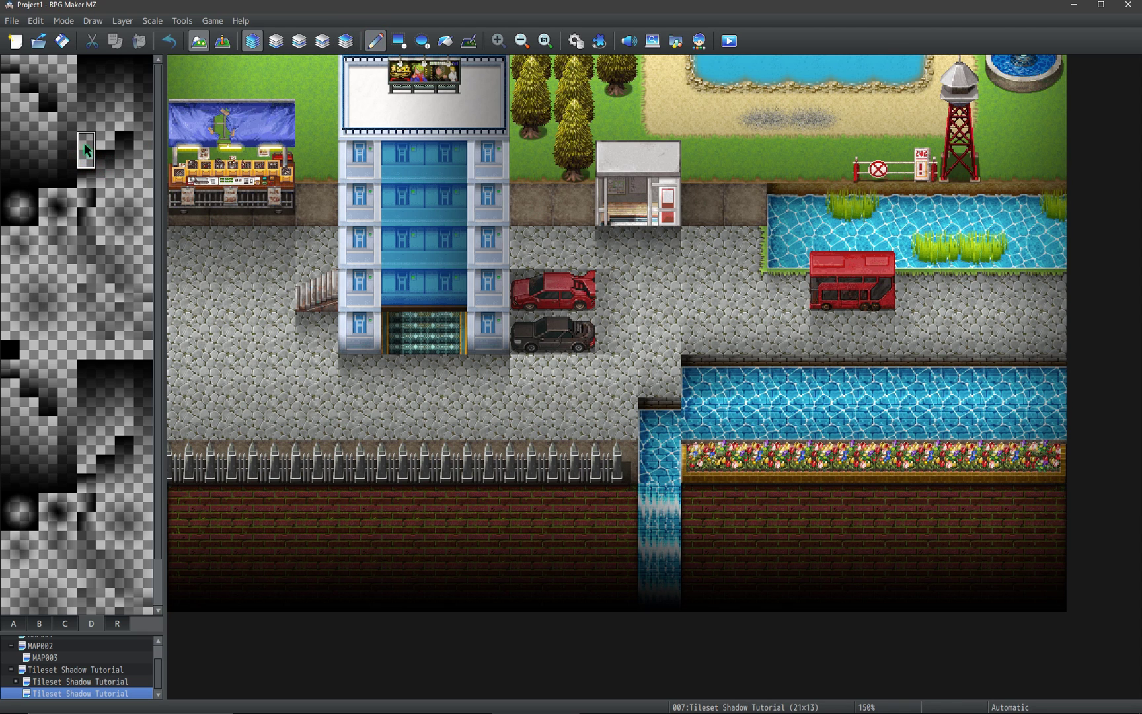
key(3)
key(4)
key(2)
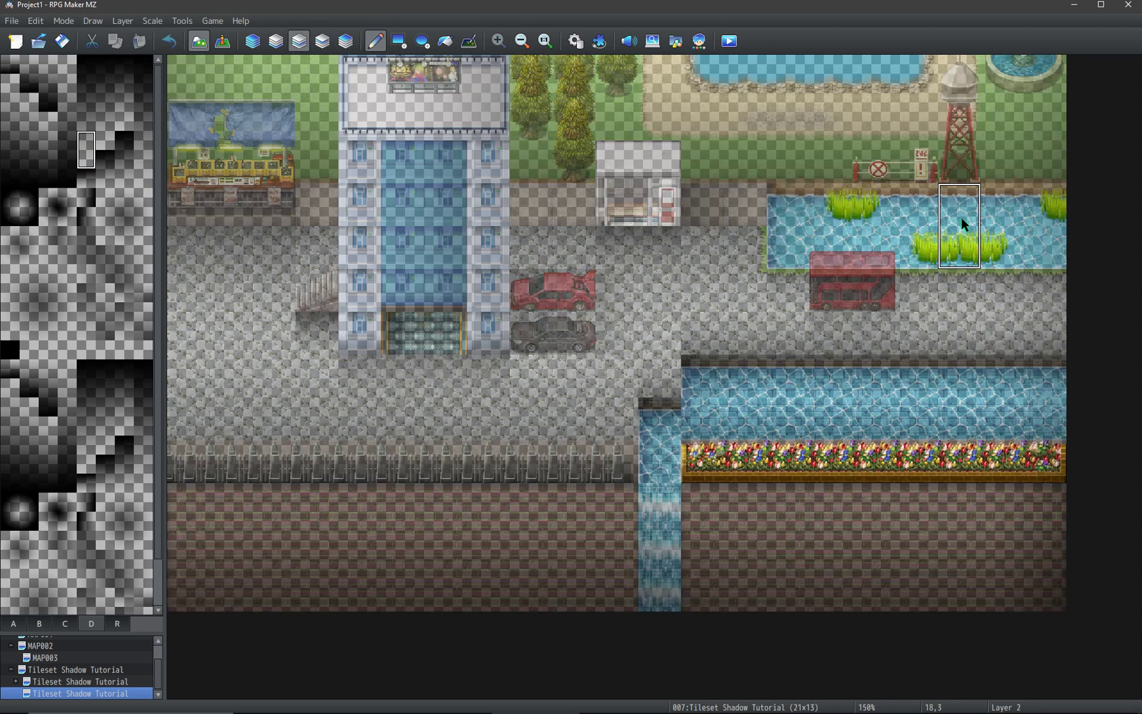
key(Page_Down)
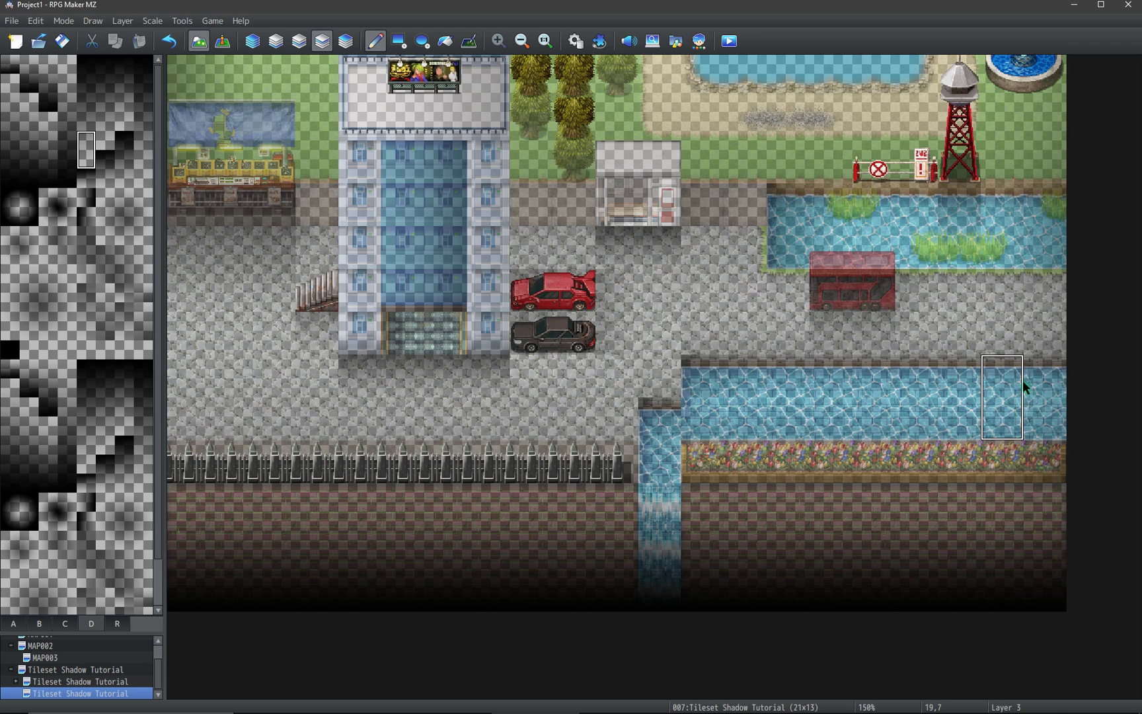
key(4)
key(0)
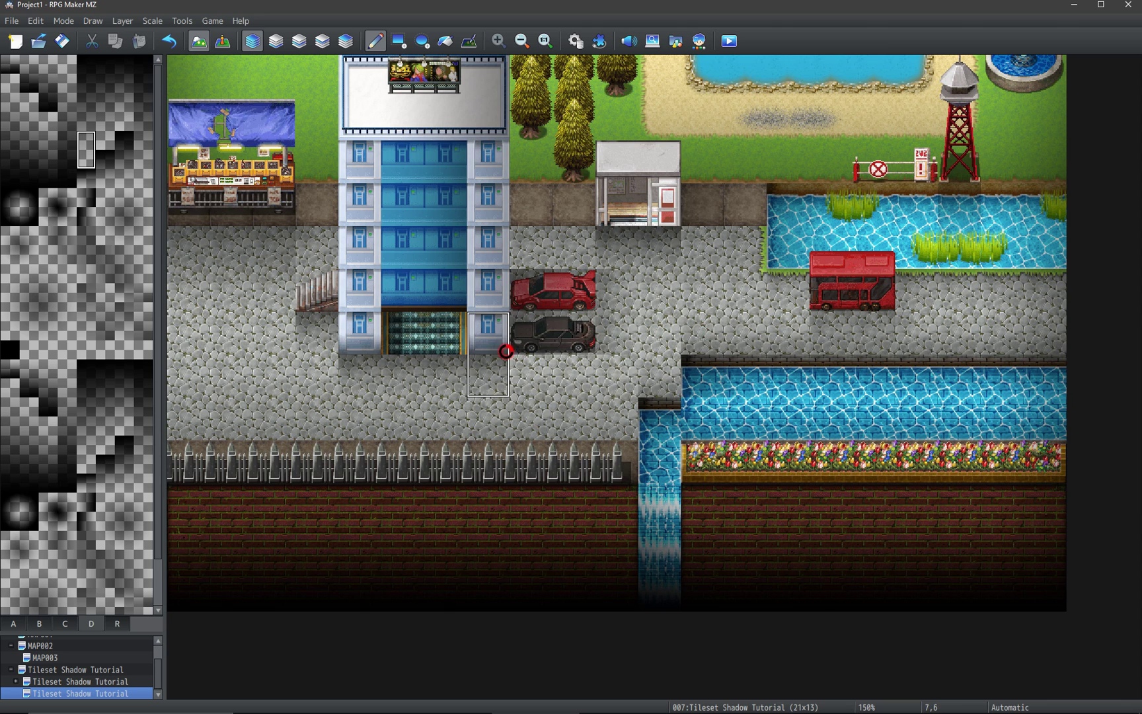
Compare the unshaded Tileset Shadow Tutorial parent map with its shaded copy, switching between them repeatedly and finishing on the shaded one.
click(104, 669)
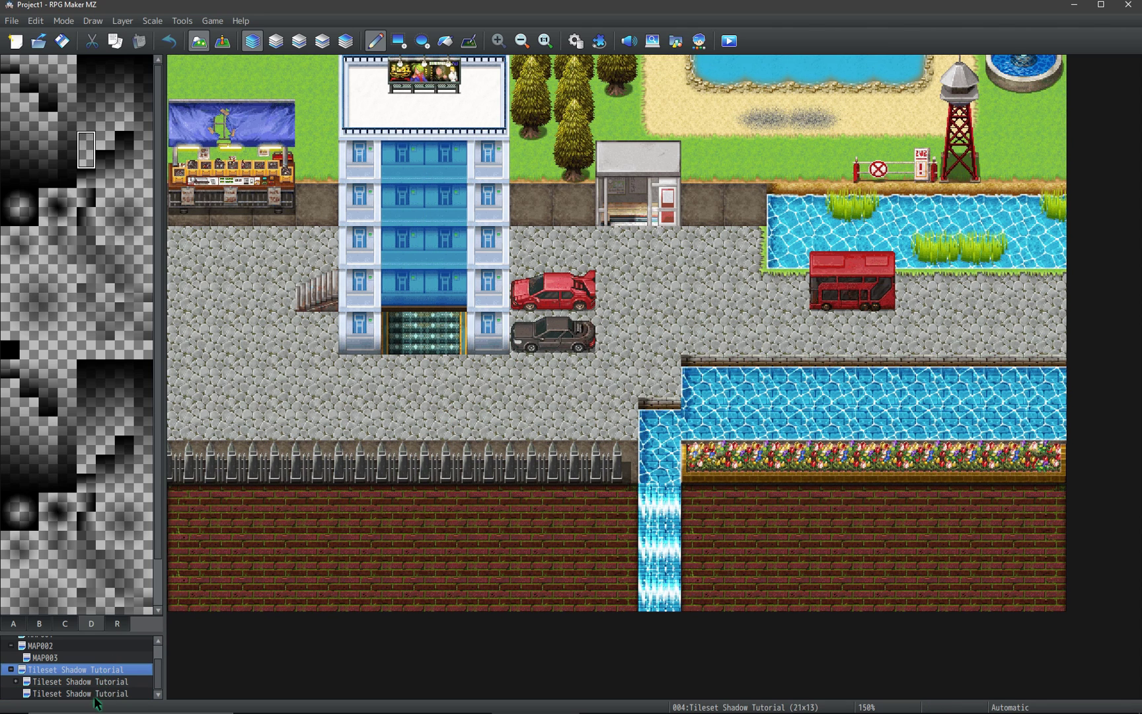
click(97, 693)
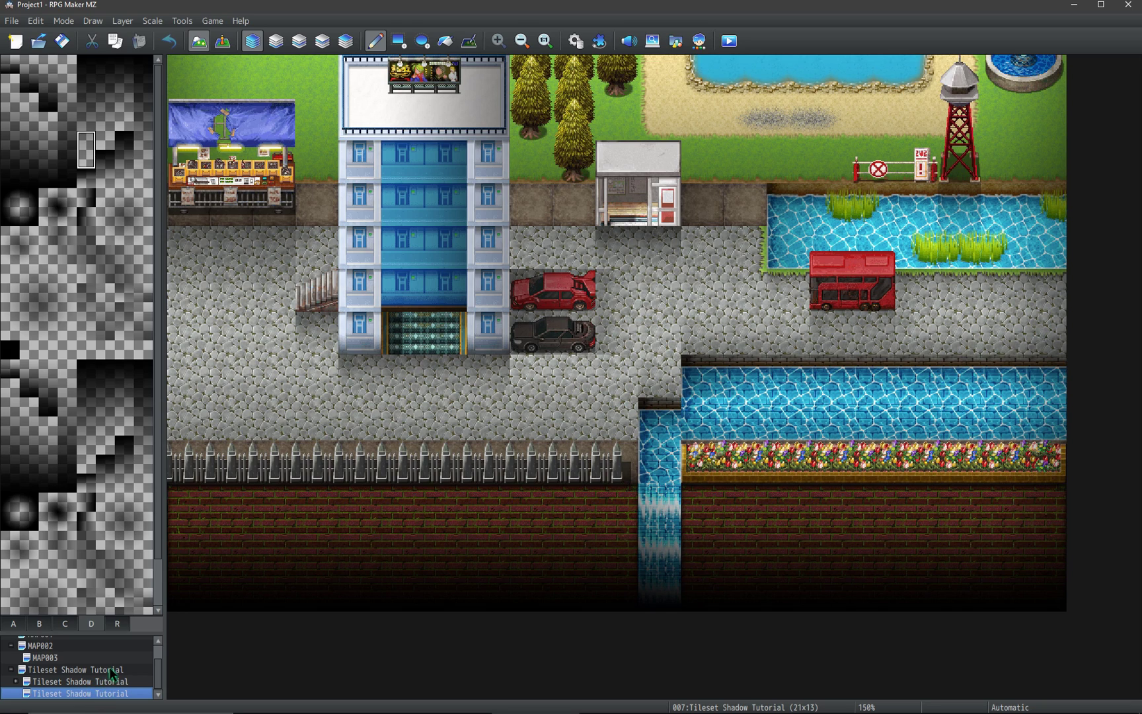
click(111, 670)
click(111, 691)
click(115, 671)
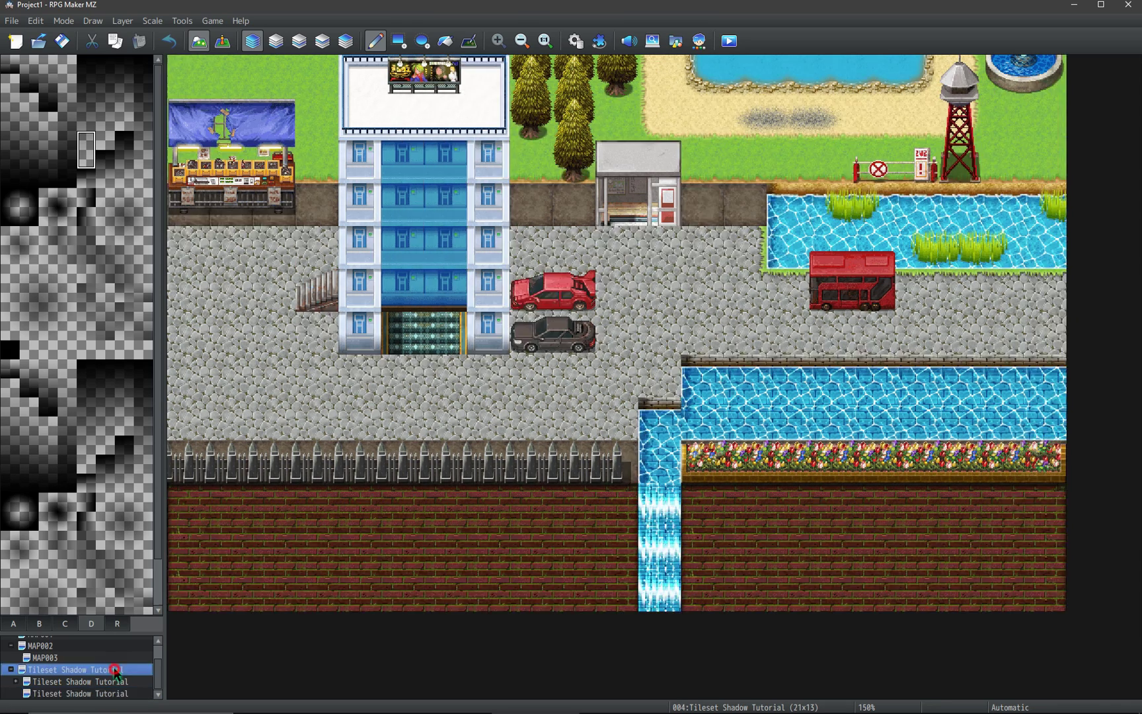
click(106, 692)
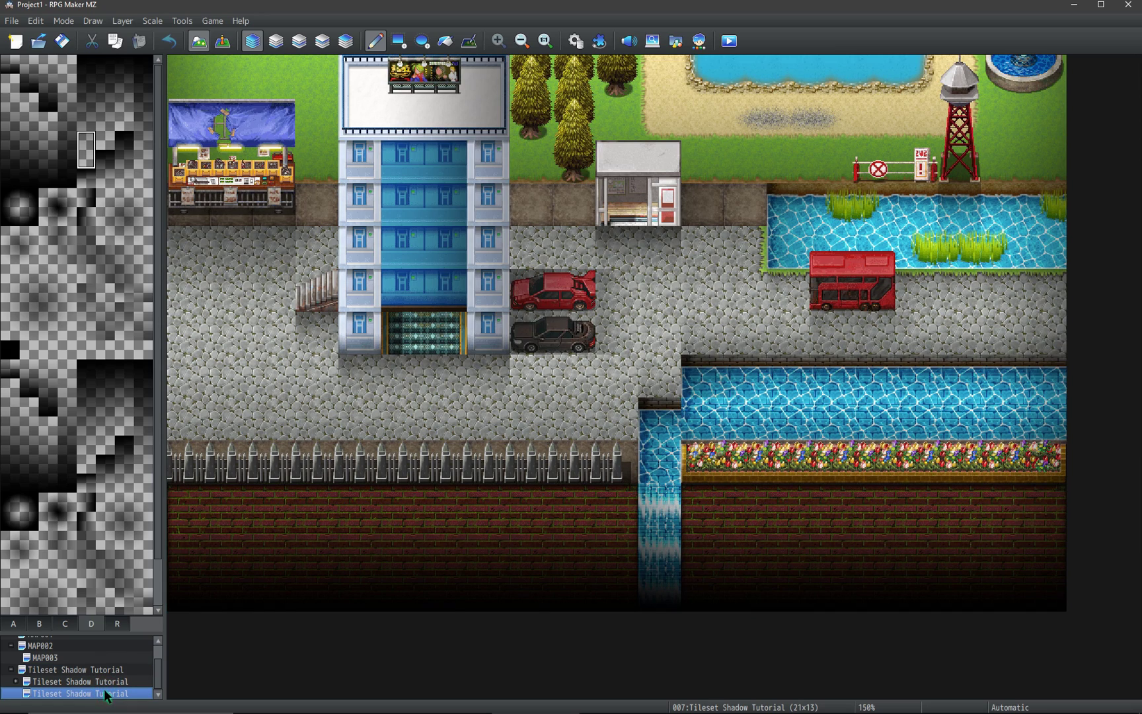
click(111, 669)
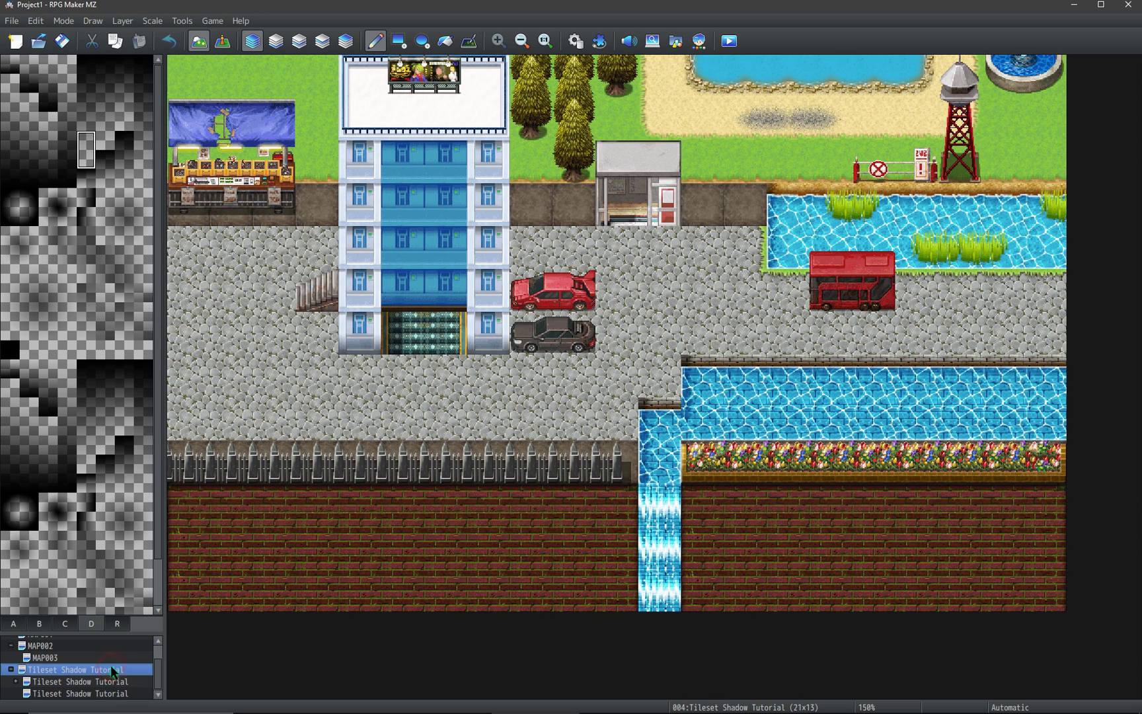
click(106, 695)
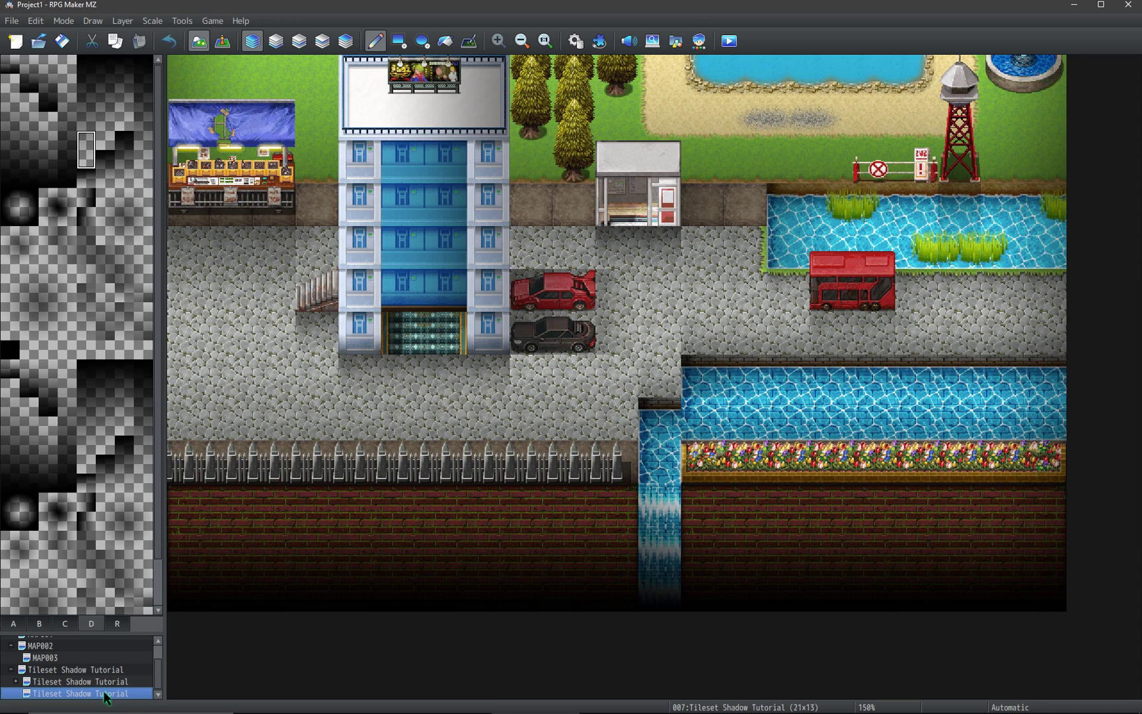